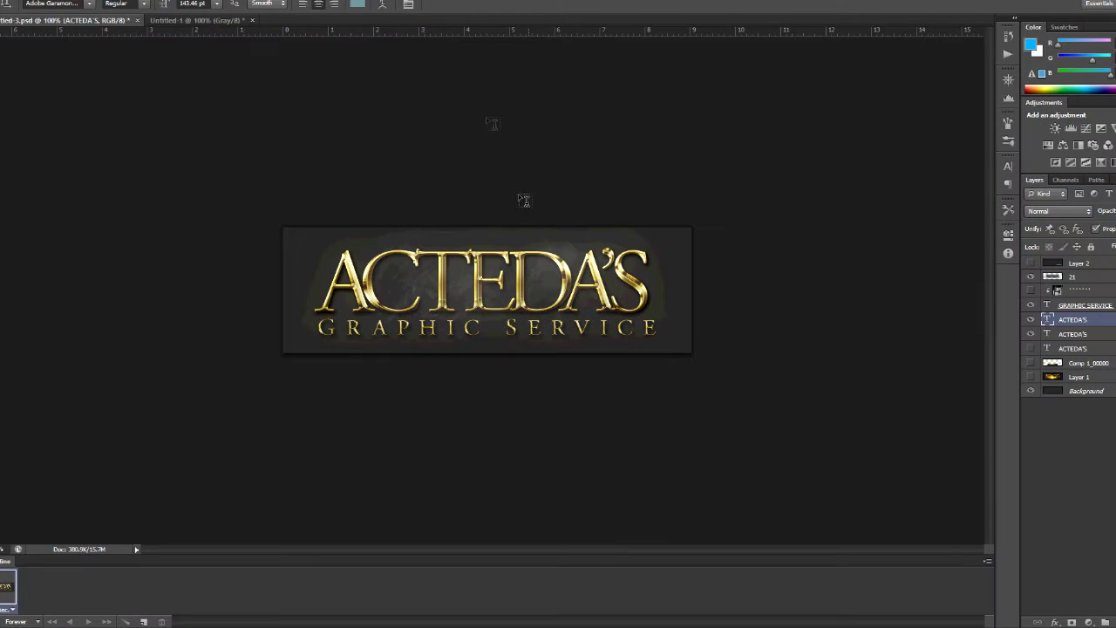
Step: Create a new 650 × 200 px grayscale document (Untitled-2) and close the unused Untitled-1
key("alt+f")
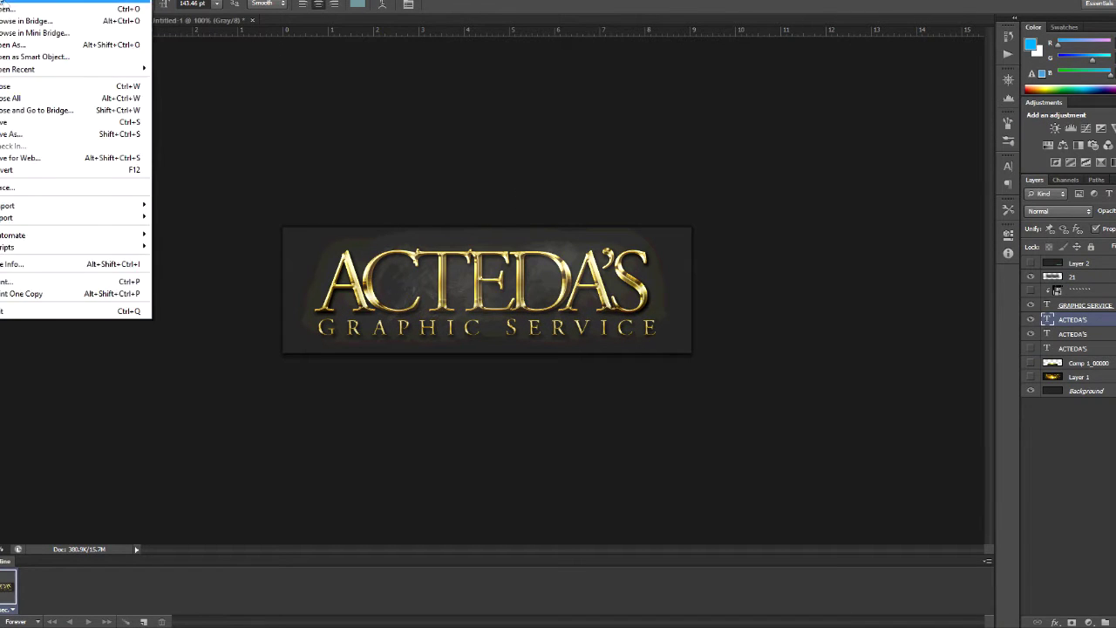
key("n")
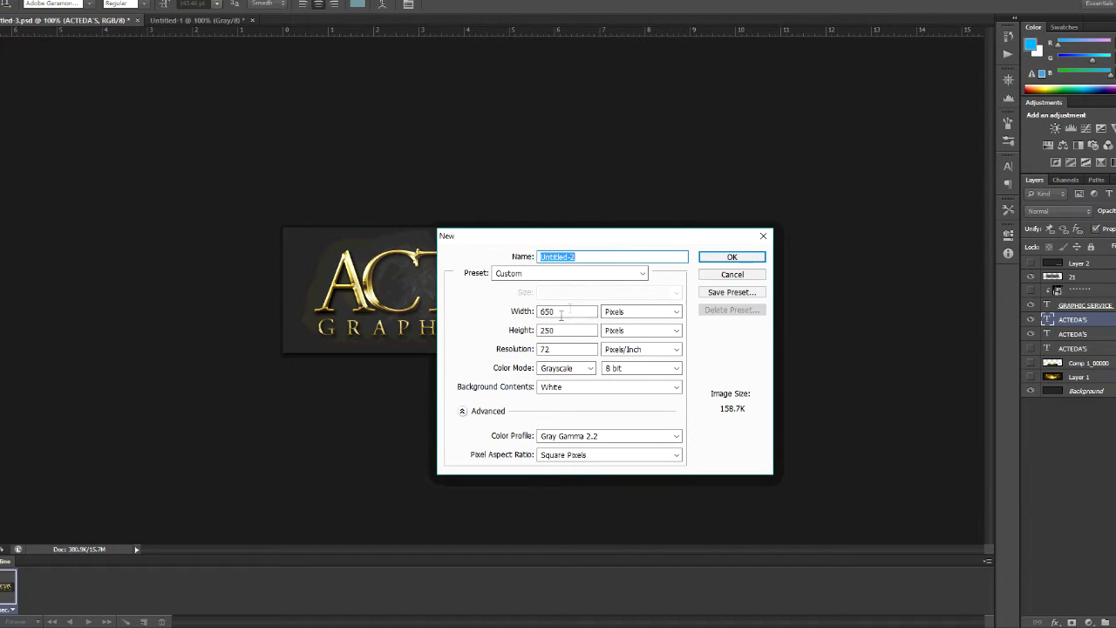
double_click(563, 312)
type("65")
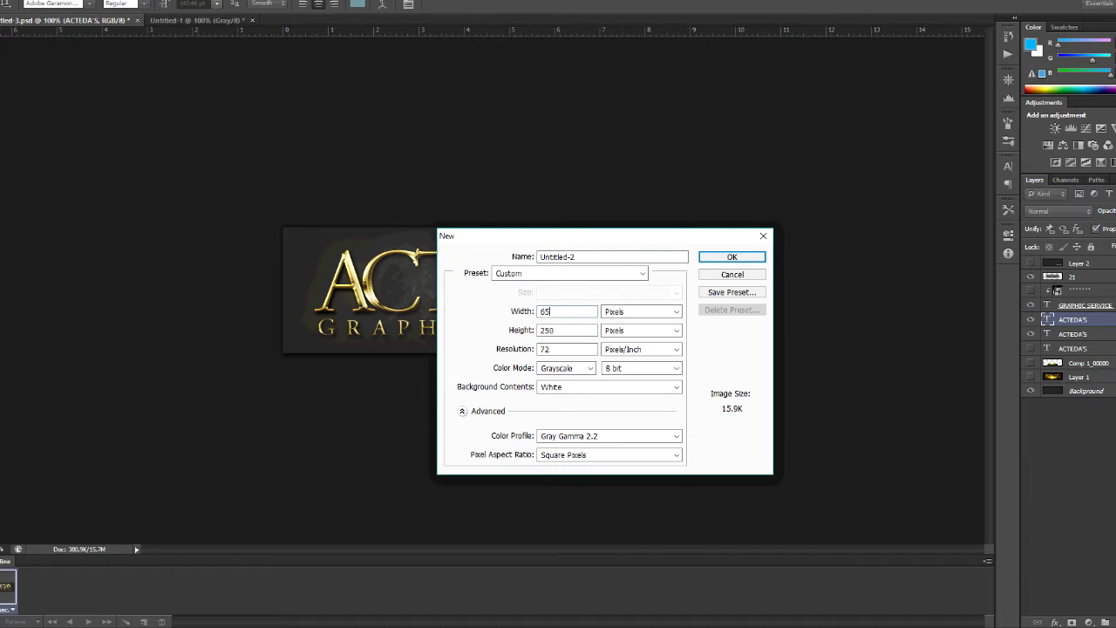
type("0")
key("Tab")
key("Tab")
type("20")
key("Return")
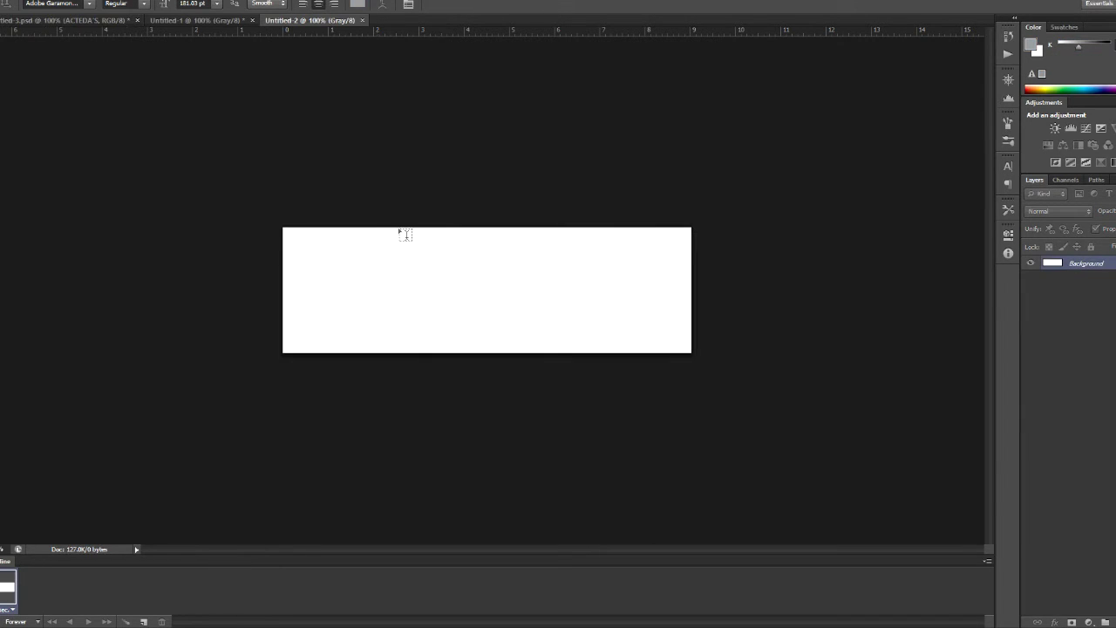
left_click(251, 19)
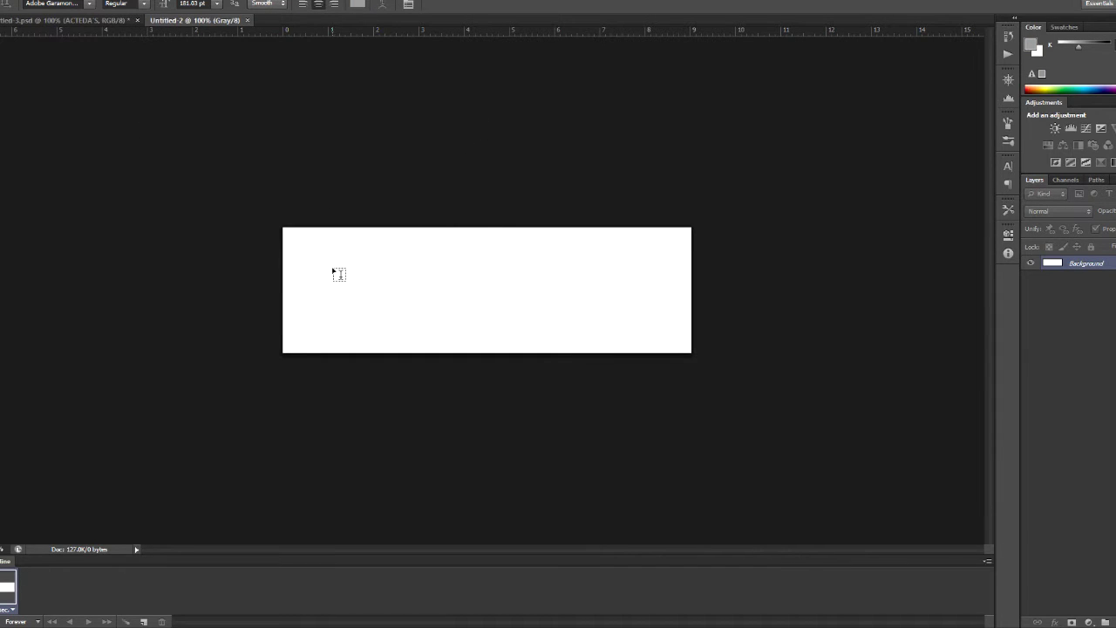
Step: Type TUTORIAL on the canvas and shrink it to about 113 pt
left_click(320, 290)
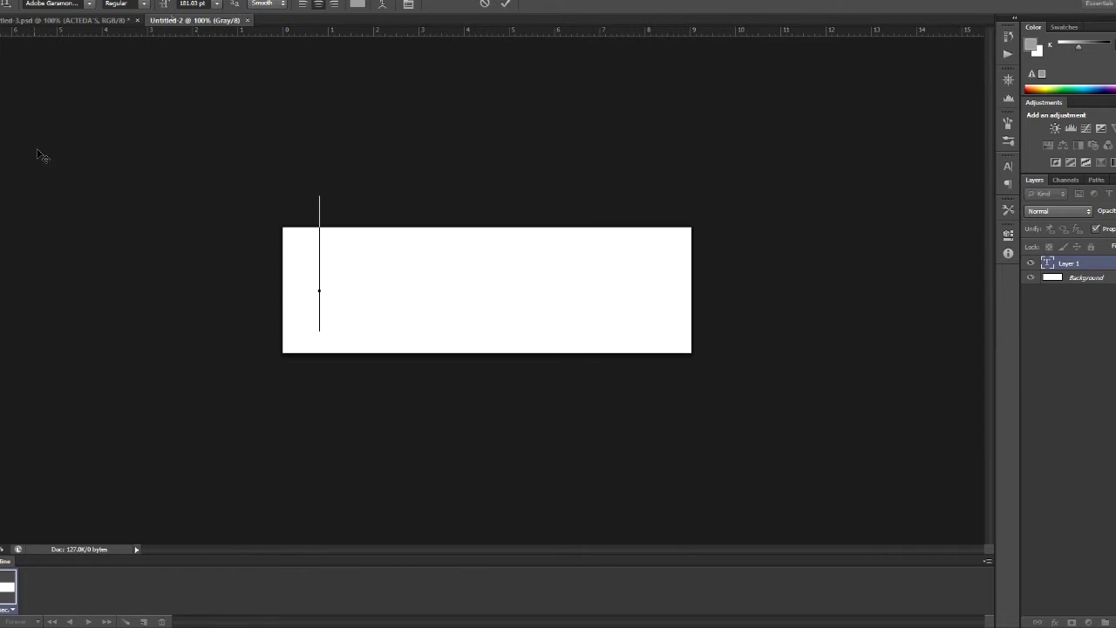
type("I")
key("BackSpace")
type("T")
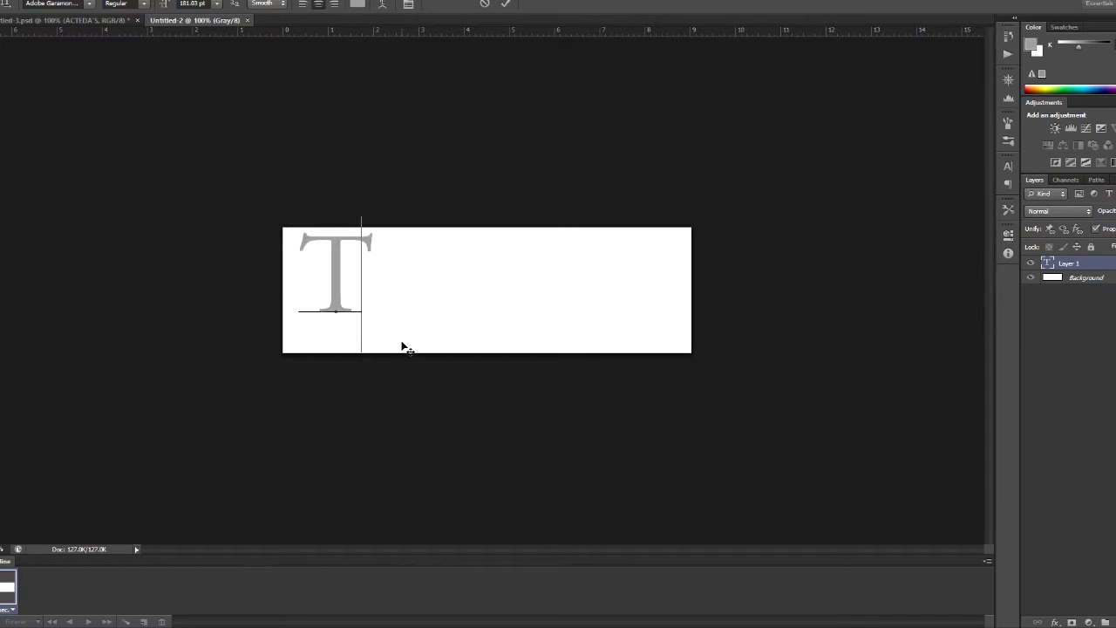
type("UTORIAL")
key("ctrl+a")
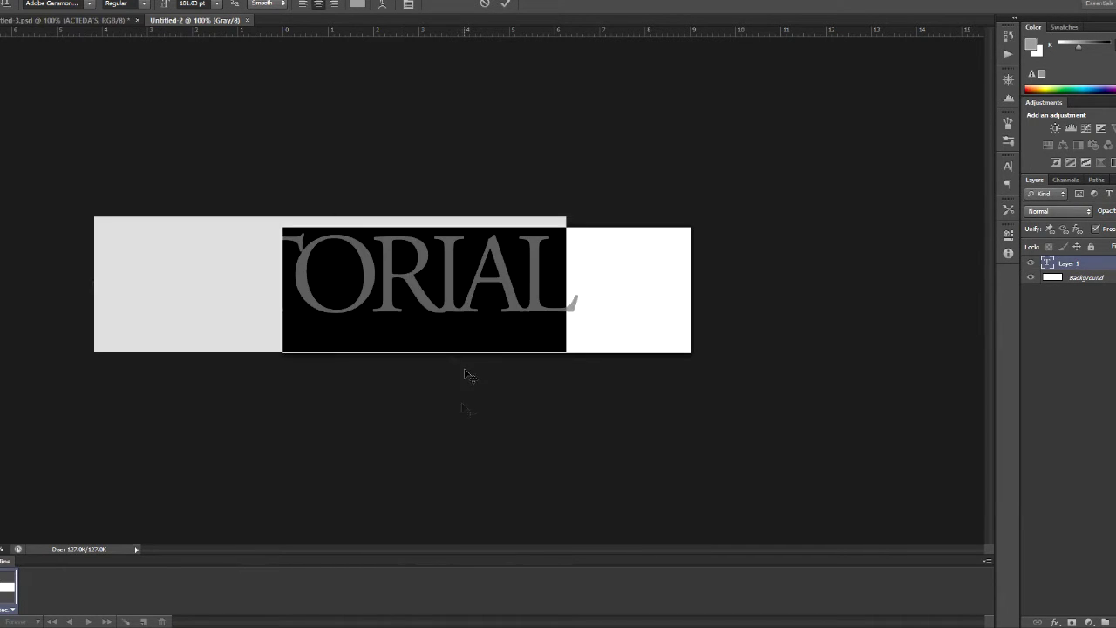
left_click_drag(163, 4, 129, 7)
left_click_drag(561, 375, 585, 343)
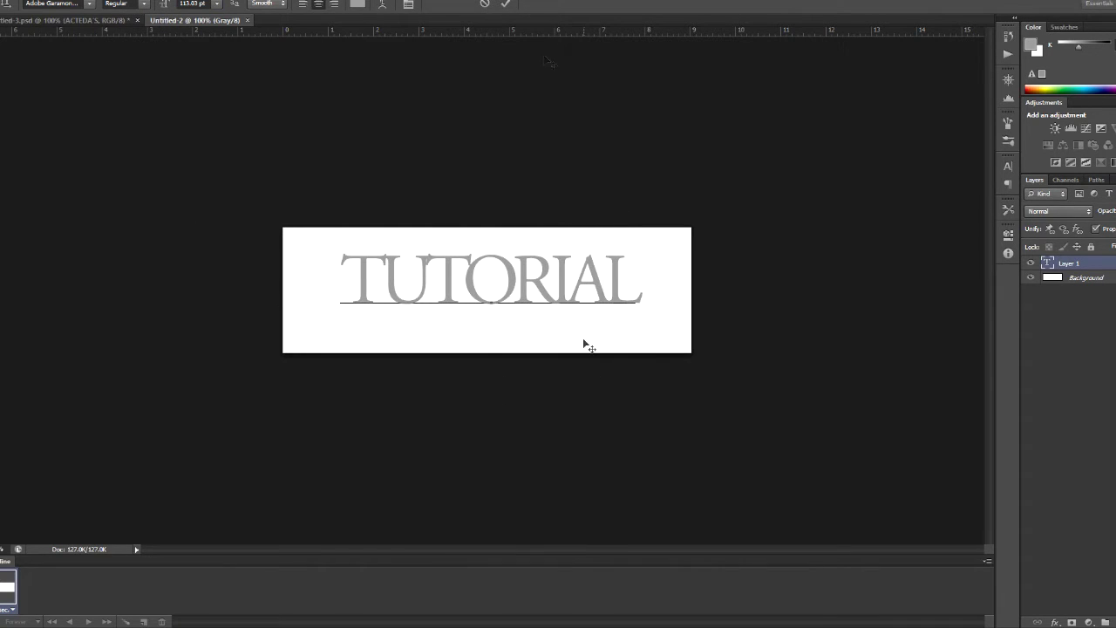
left_click(507, 5)
Step: Widen TUTORIAL's letter tracking to 115 and reduce its size to 100.03 pt
left_click(90, 4)
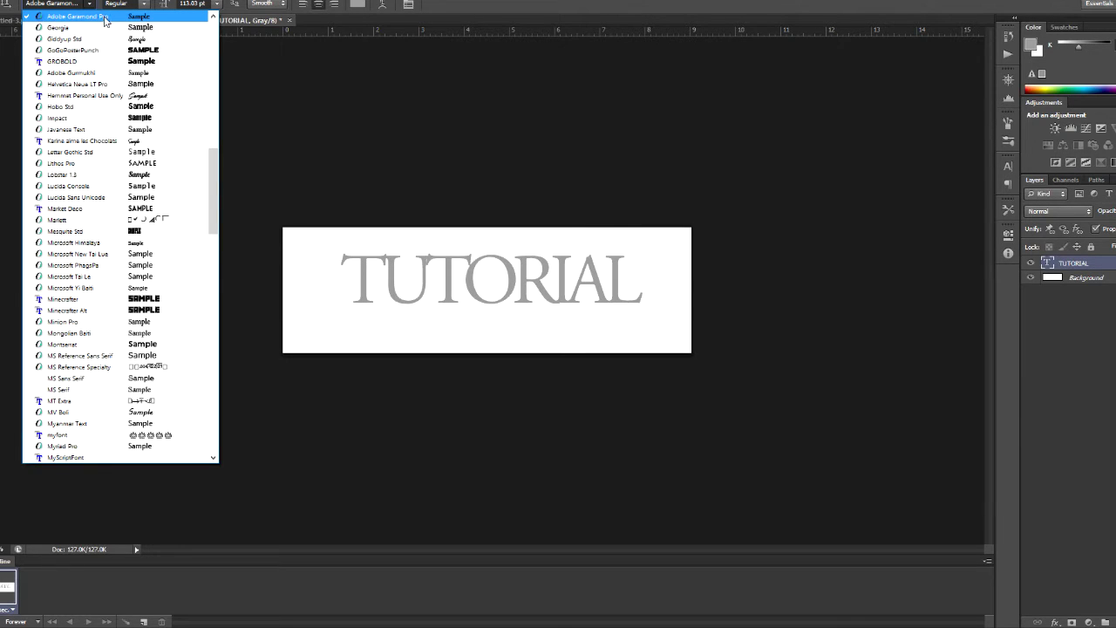
left_click(486, 197)
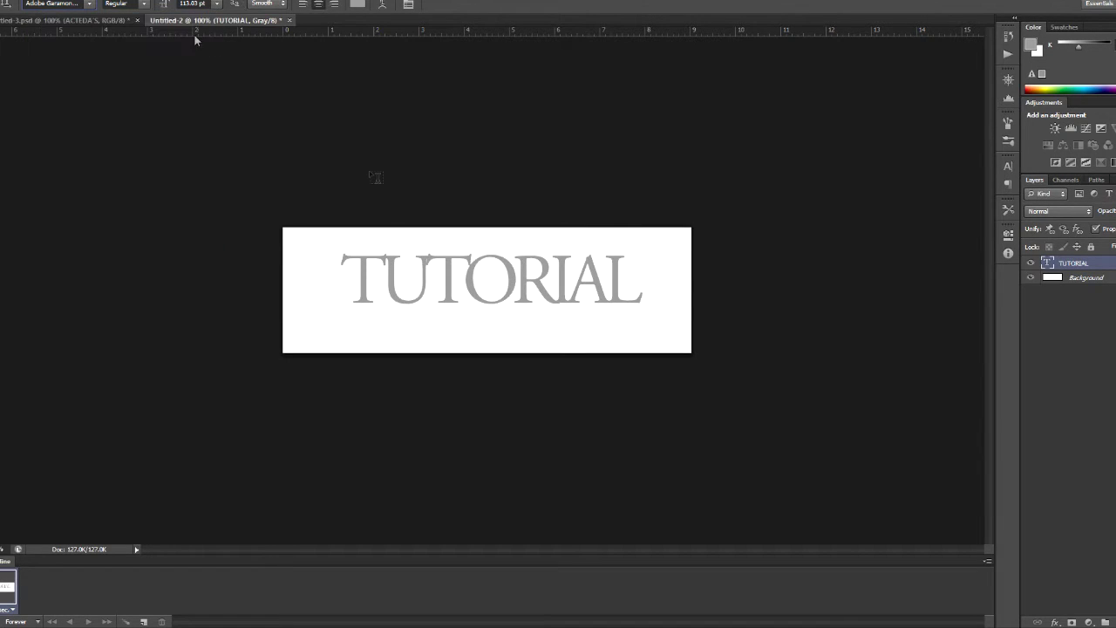
left_click(507, 277)
key("ctrl+a")
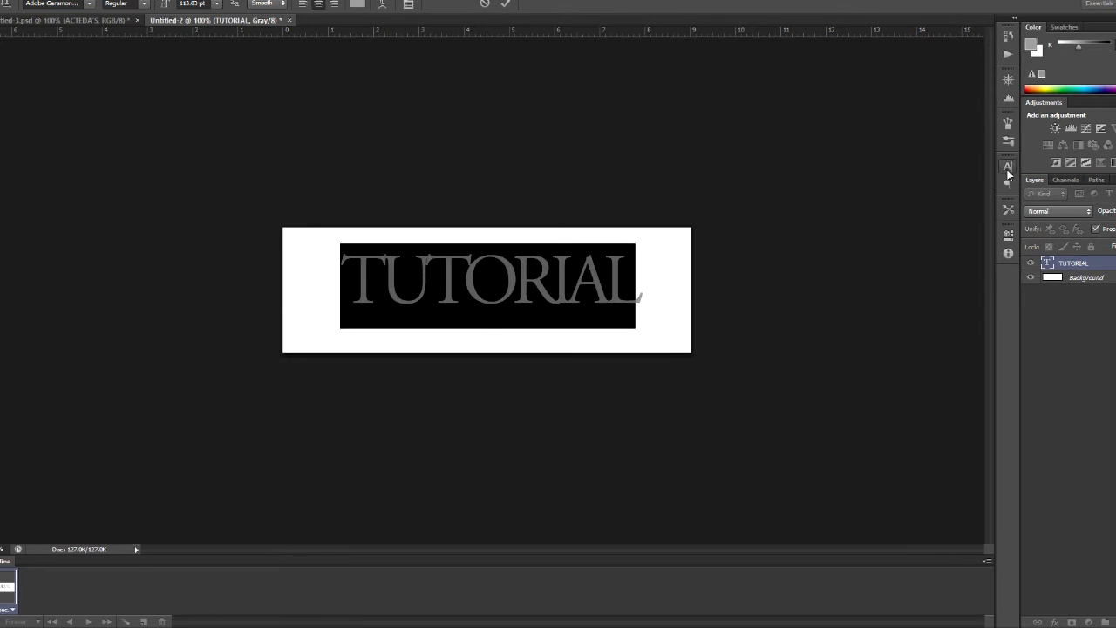
left_click(1008, 165)
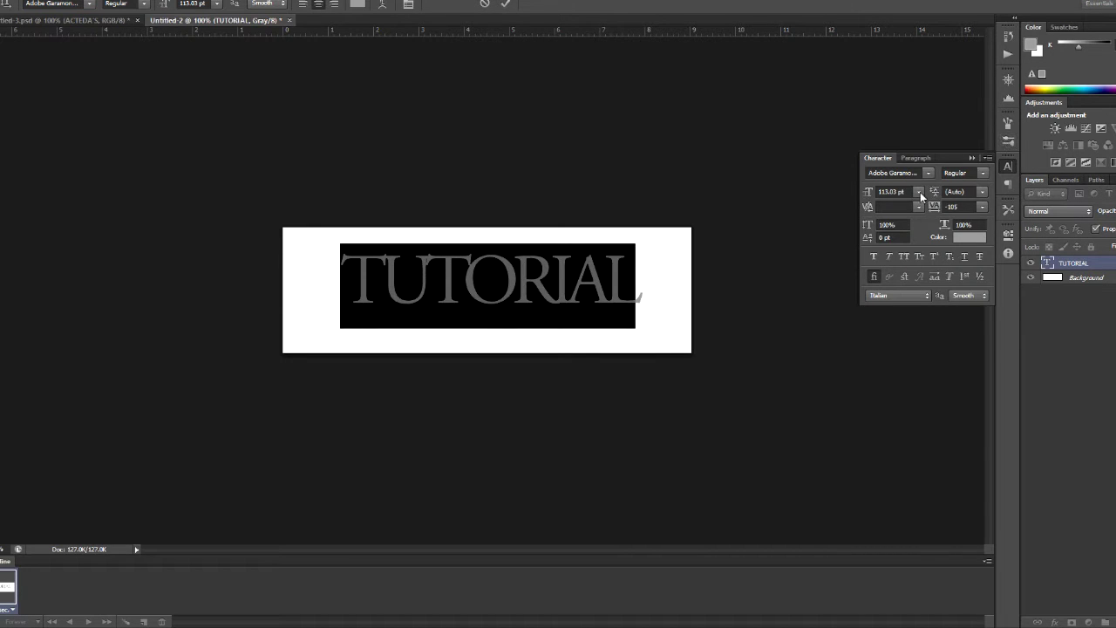
left_click_drag(936, 211, 939, 211)
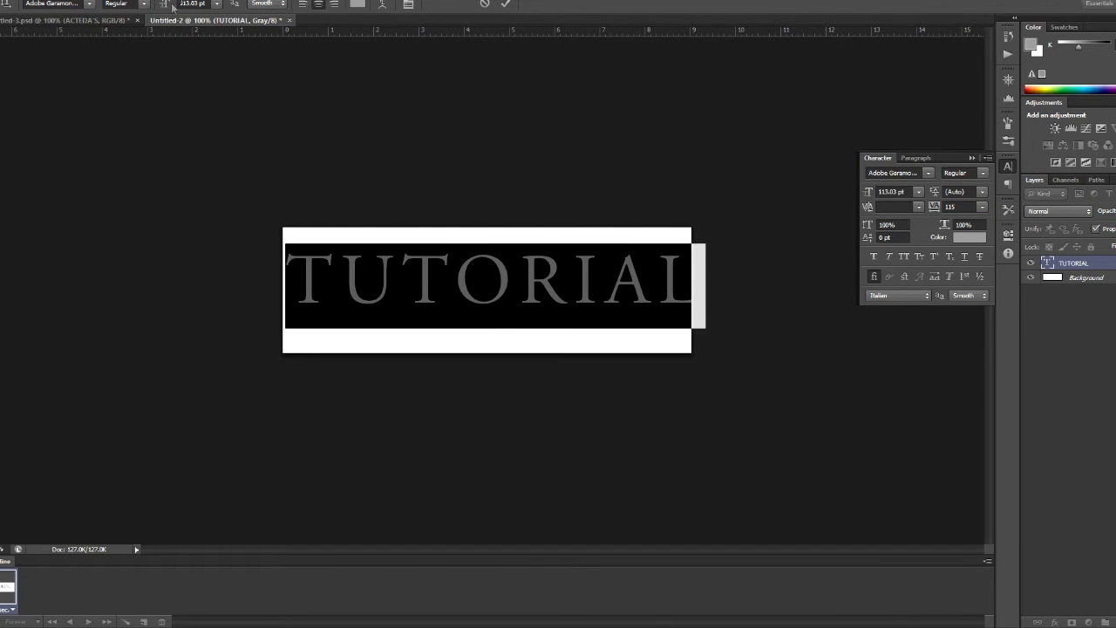
left_click_drag(173, 7, 153, 9)
key("ctrl+h")
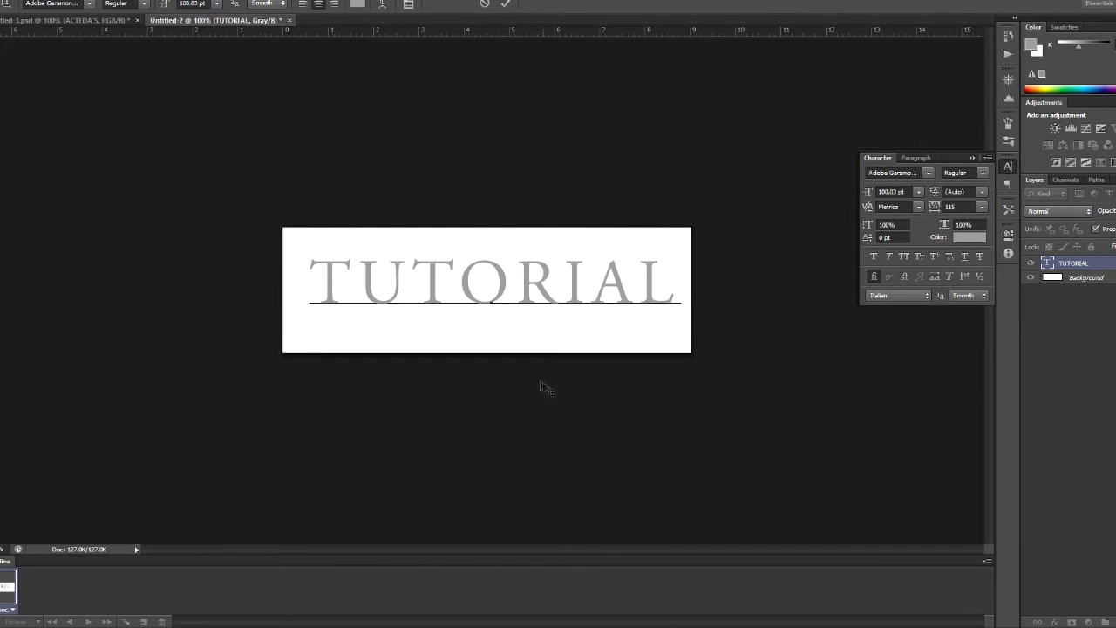
left_click(505, 4)
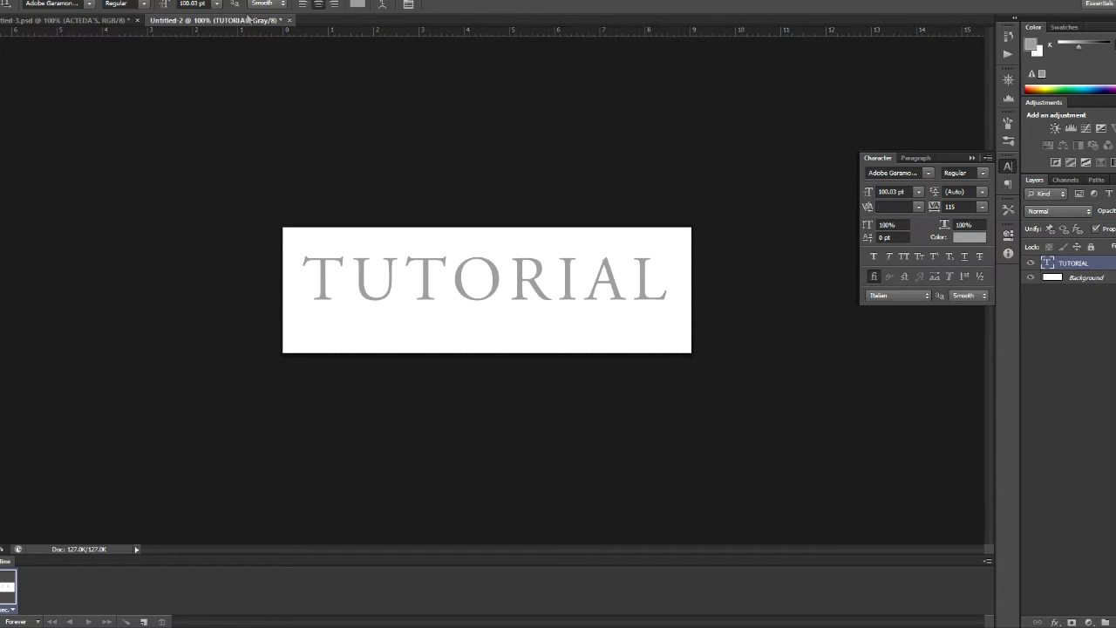
key("v")
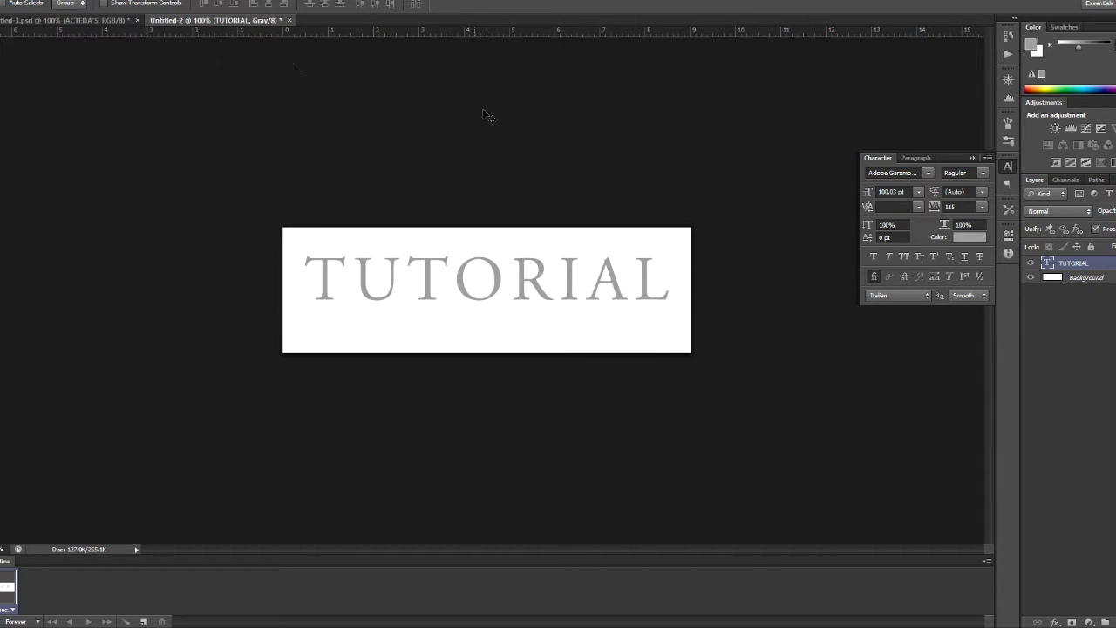
Step: Add a second text line, TUTORIAL THREAD, at about 63 pt below TUTORIAL
key("ctrl+a")
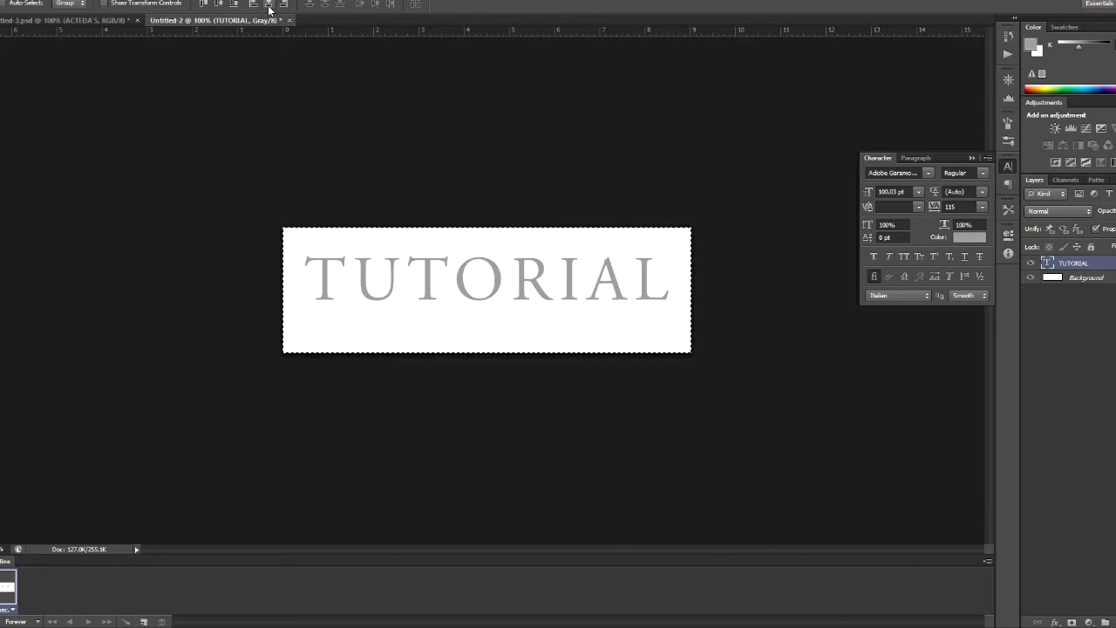
key("ctrl+d")
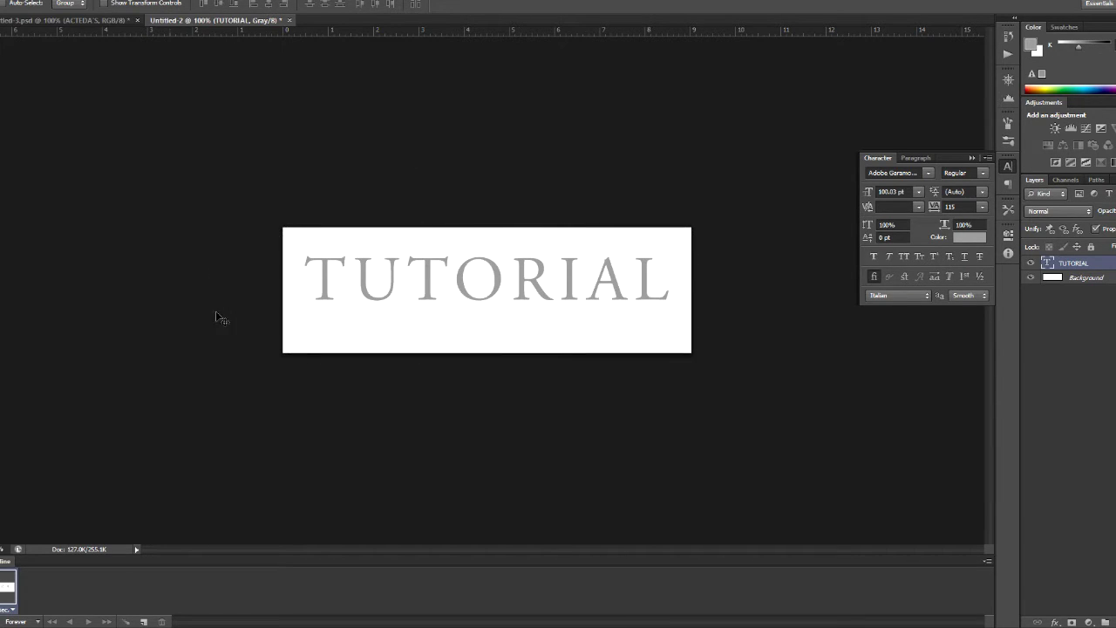
key("t")
left_click(356, 328)
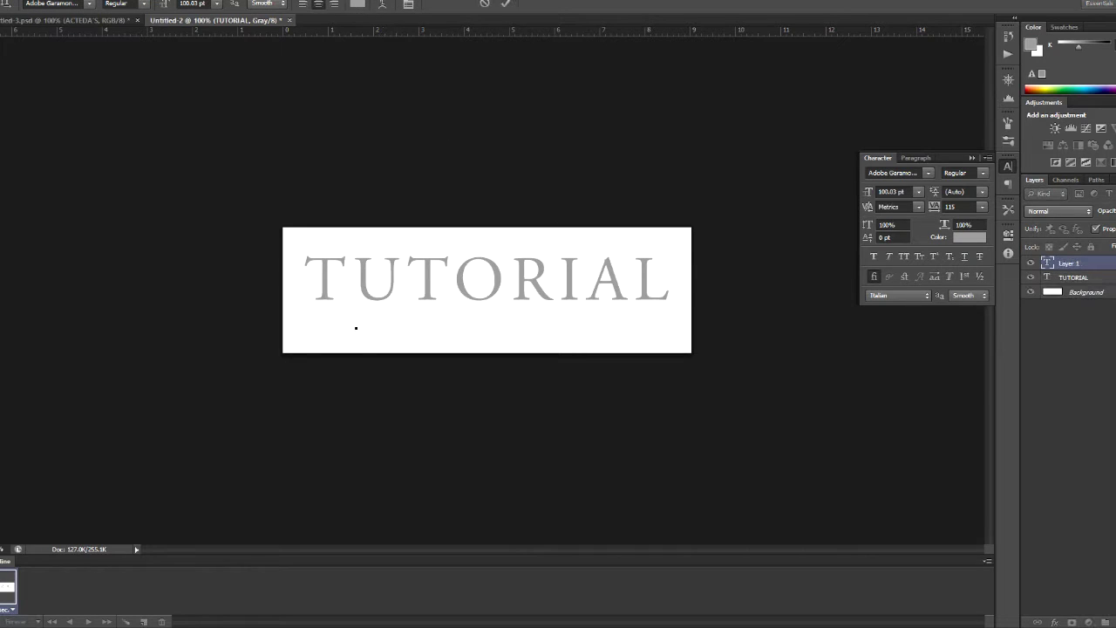
mouse_move(168, 6)
left_mouse_down()
mouse_move(146, 21)
mouse_move(152, 10)
left_mouse_up()
type("UTORIAL")
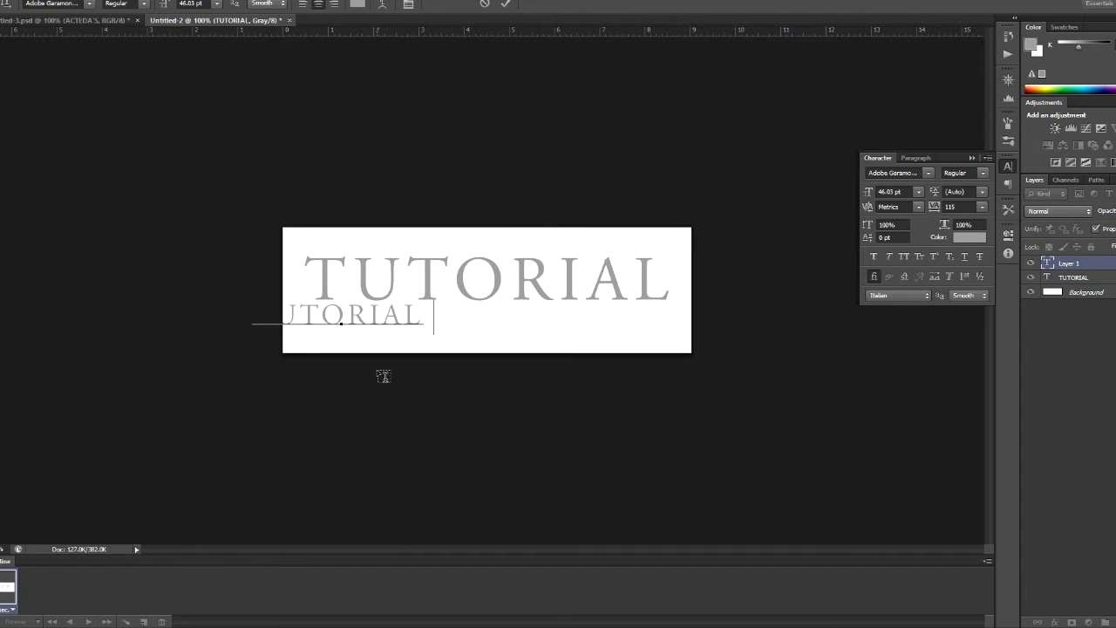
type(" THREAD")
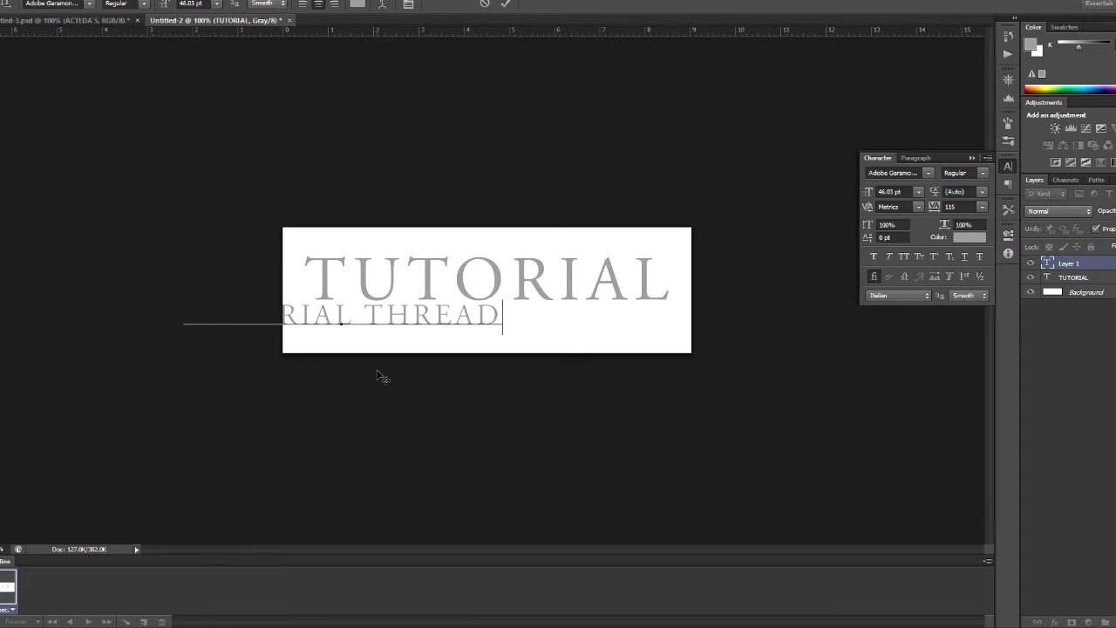
left_click_drag(498, 423, 589, 427)
Step: Shrink TUTORIAL THREAD to 38.03 pt and centre it horizontally on the canvas
key("ctrl+a")
left_click_drag(171, 5, 160, 5)
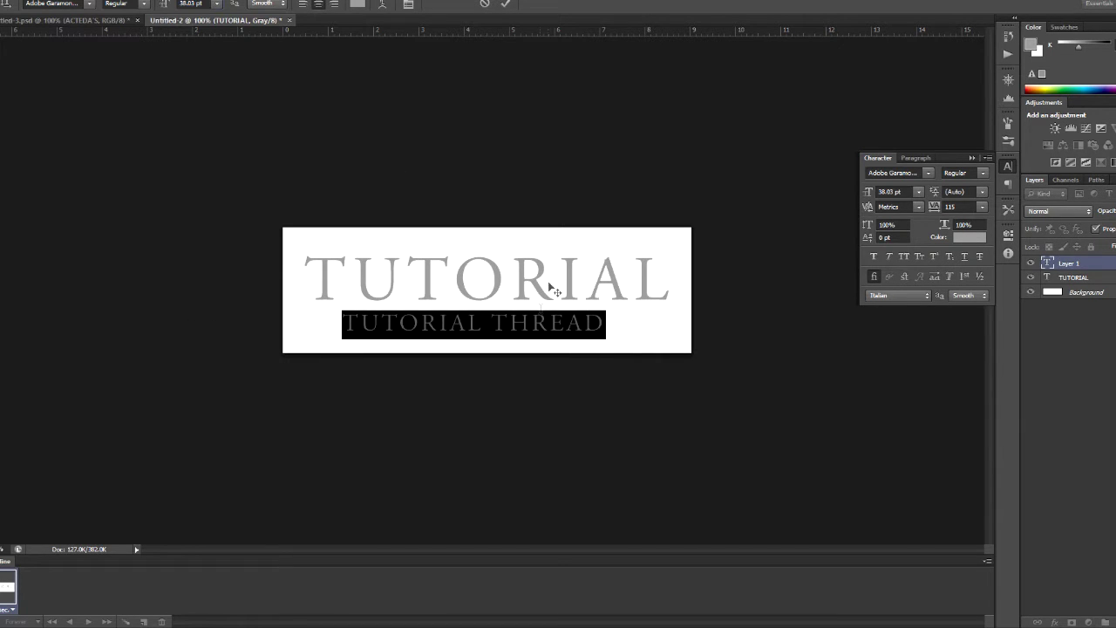
left_click(538, 321)
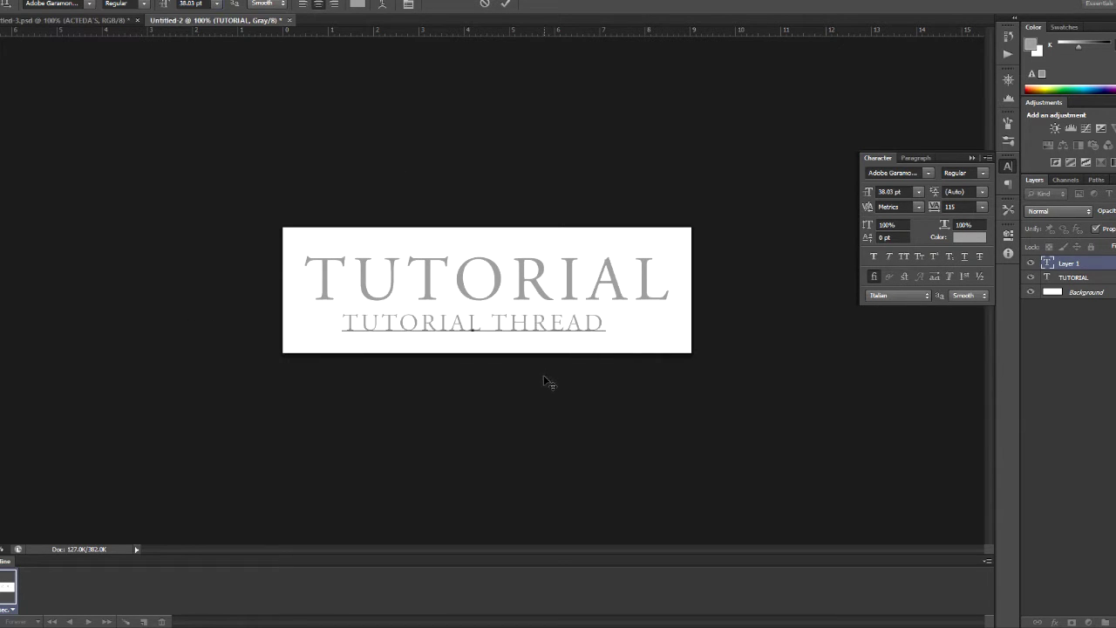
left_click(511, 4)
key("ctrl+a")
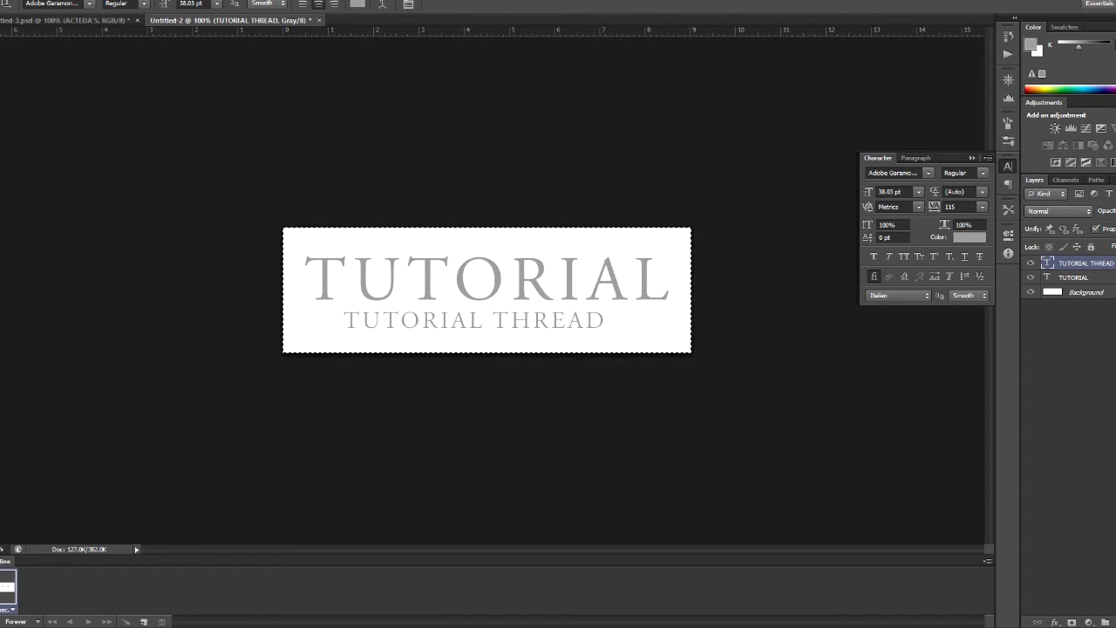
key("v")
left_click(267, 4)
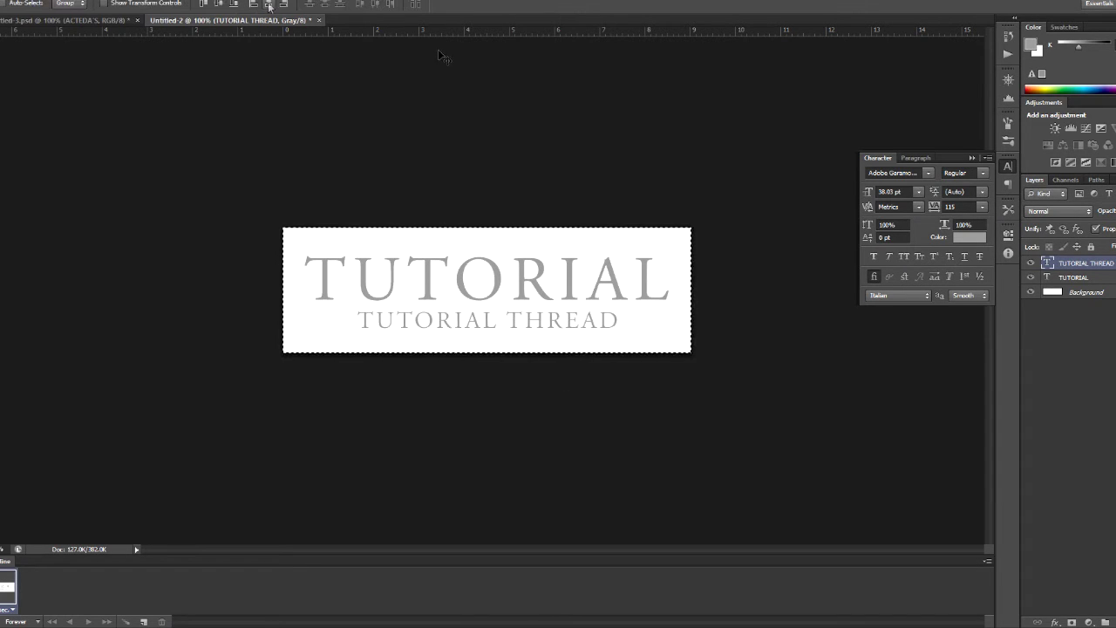
key("ctrl+d")
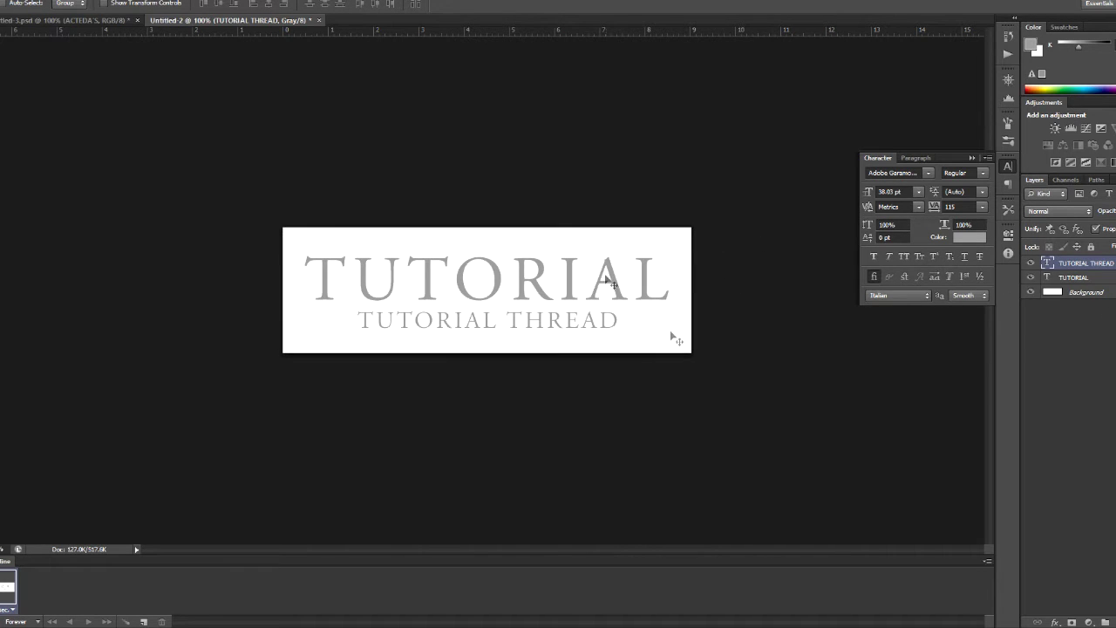
Step: Merge the TUTORIAL and TUTORIAL THREAD layers and centre them vertically on the banner
left_click(1106, 278, "shift")
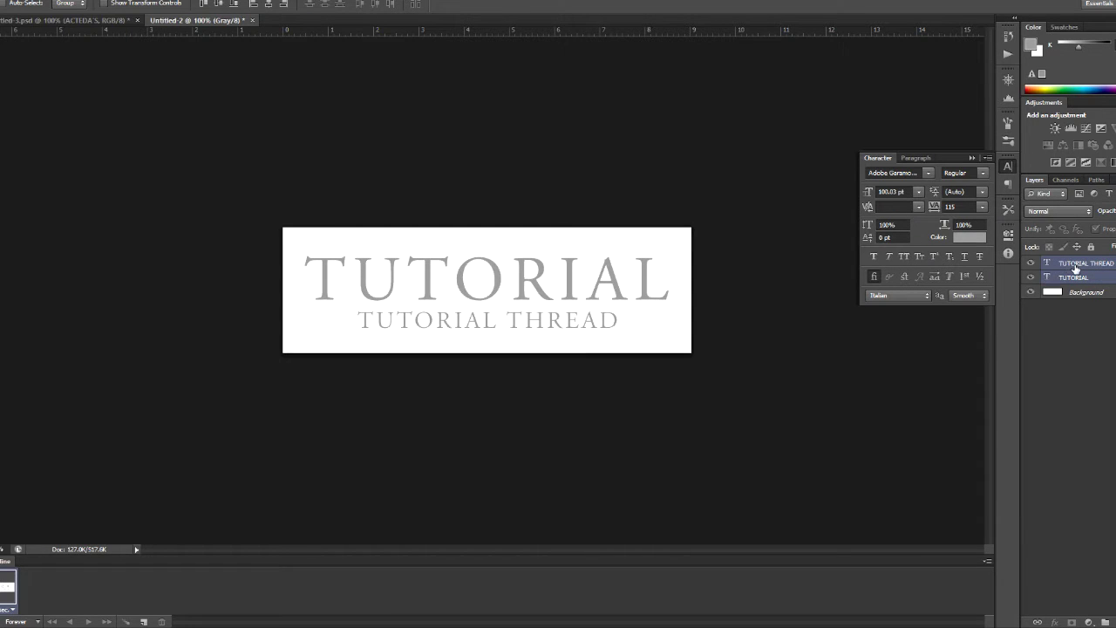
key("ctrl+e")
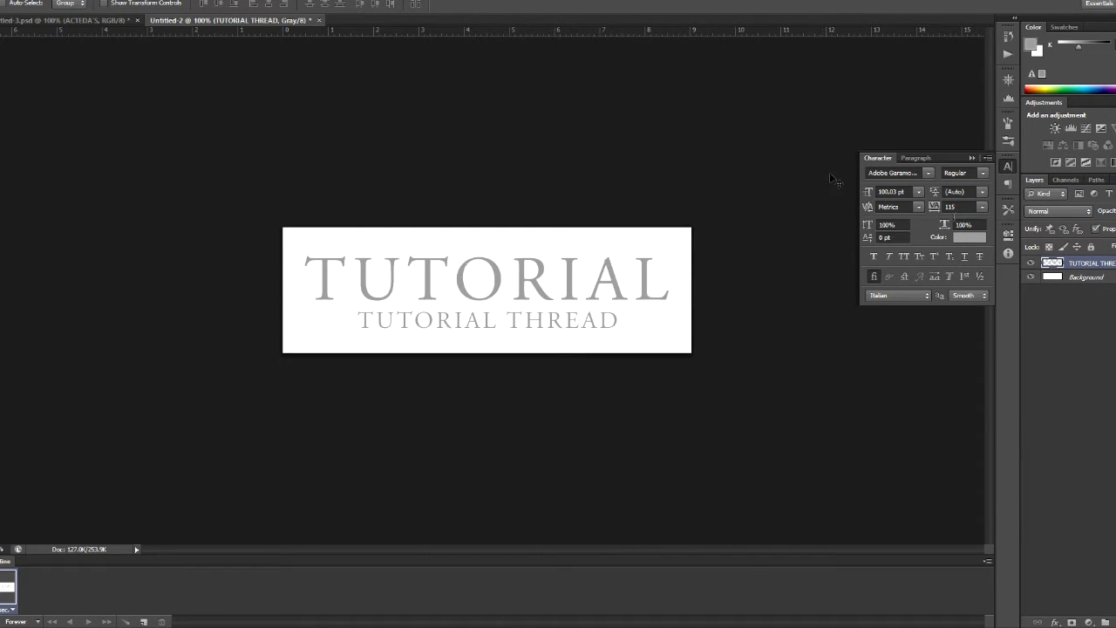
key("ctrl+a")
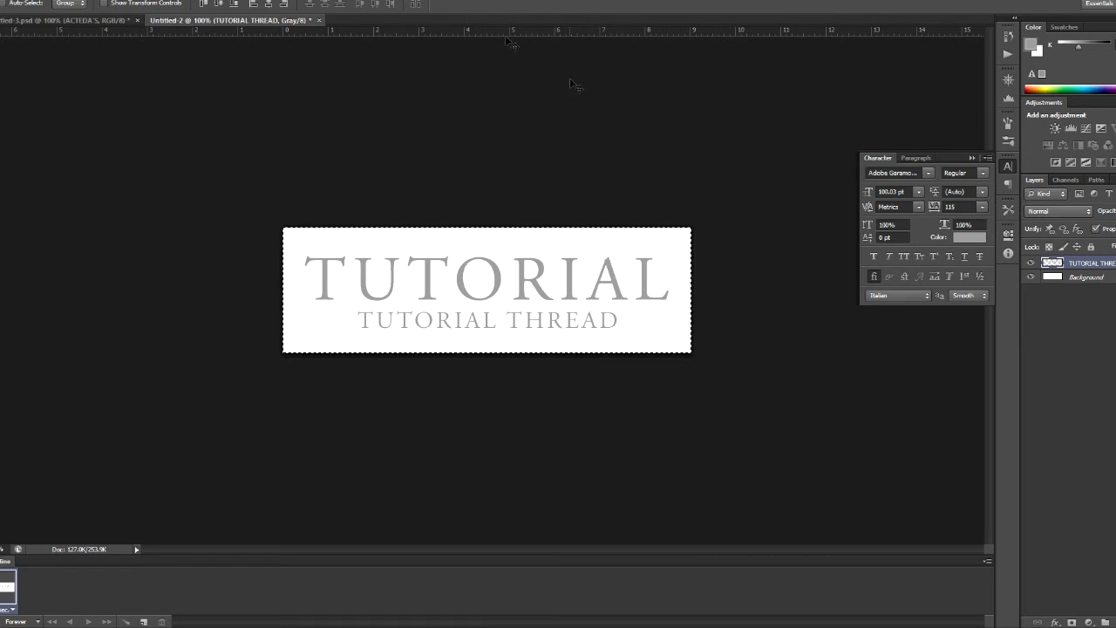
left_click(217, 7)
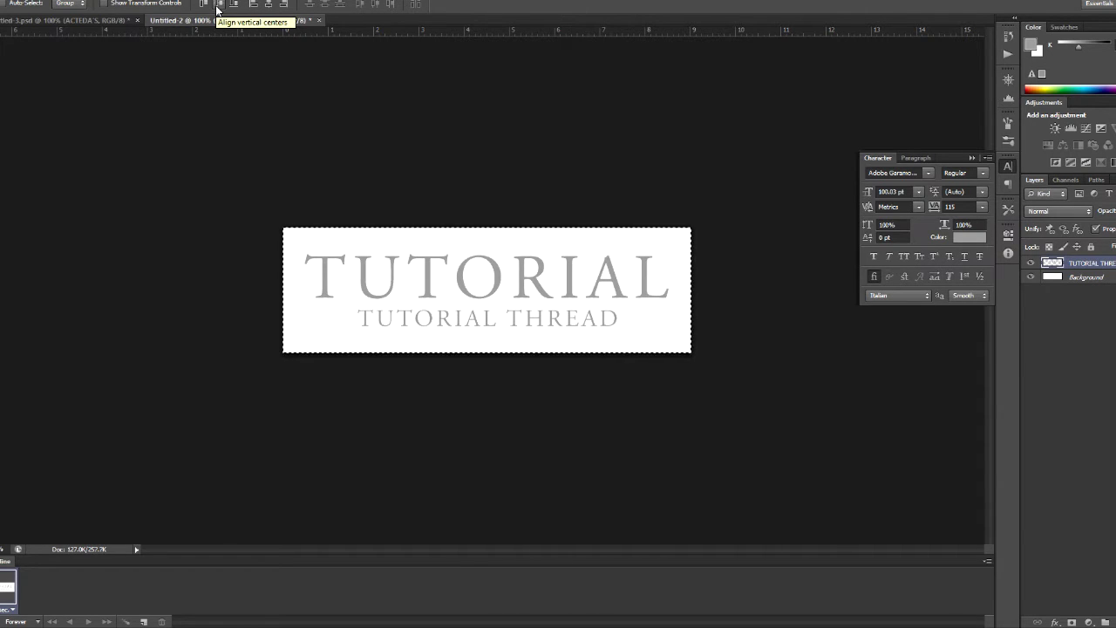
key("ctrl+d")
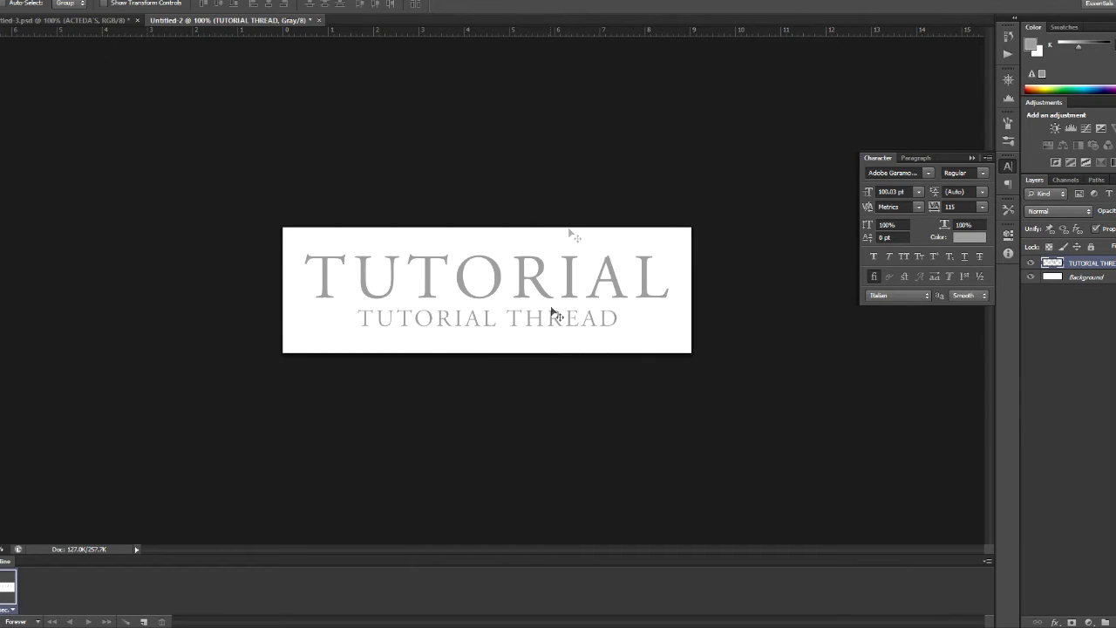
Step: Switch to the ACTEDA'S document and copy the layer style of its text layer
left_click(108, 21)
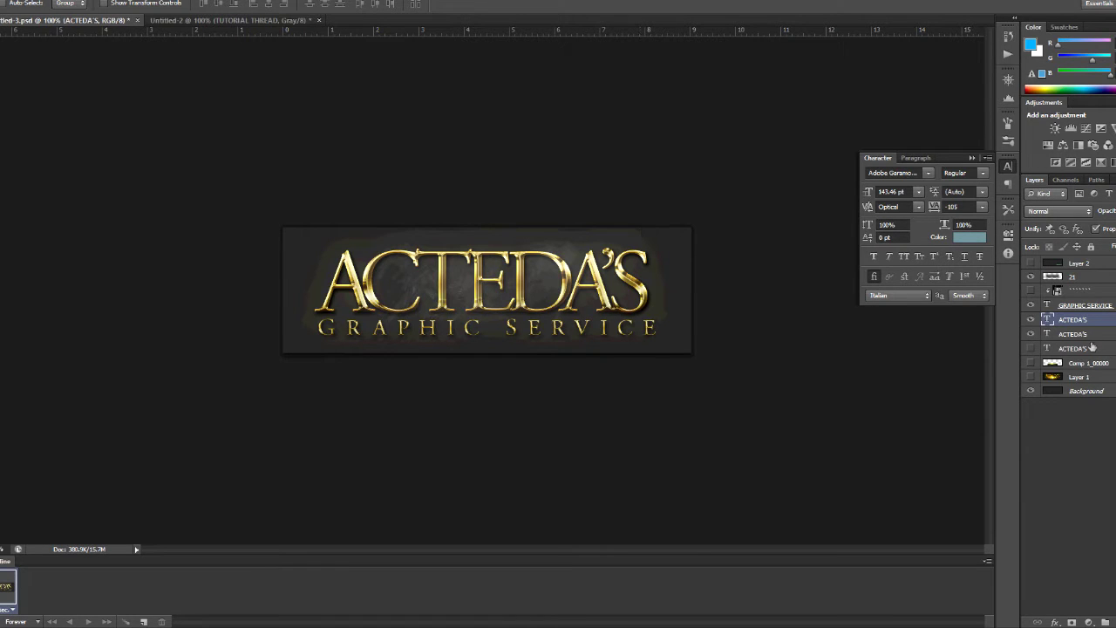
left_click(1031, 321)
left_click(1031, 321)
left_click(1031, 335)
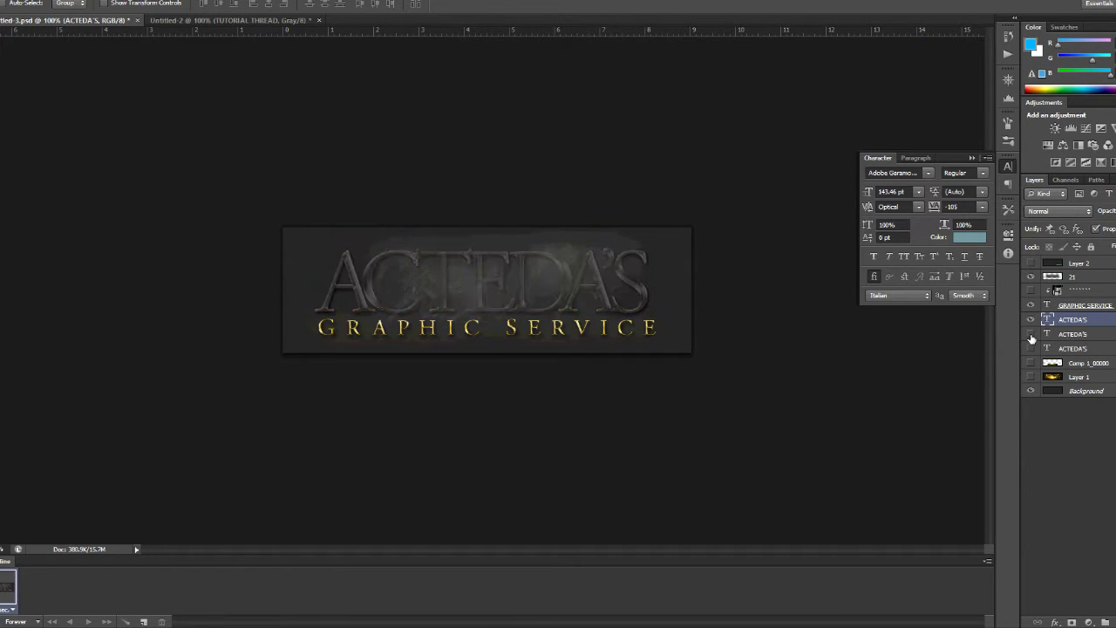
left_click(1031, 336)
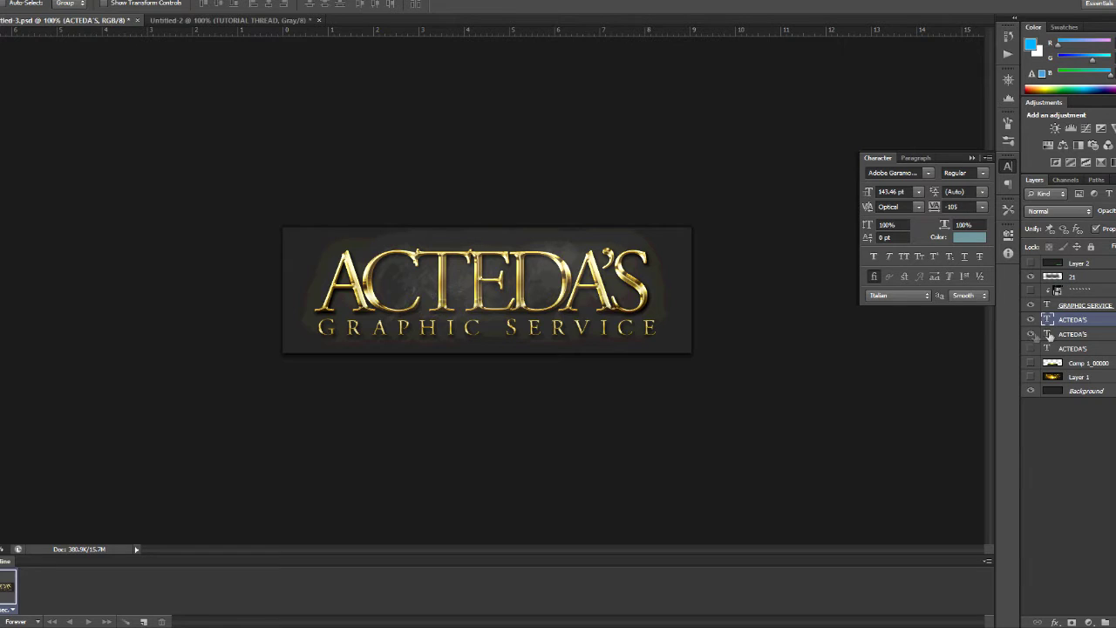
right_click(1111, 323)
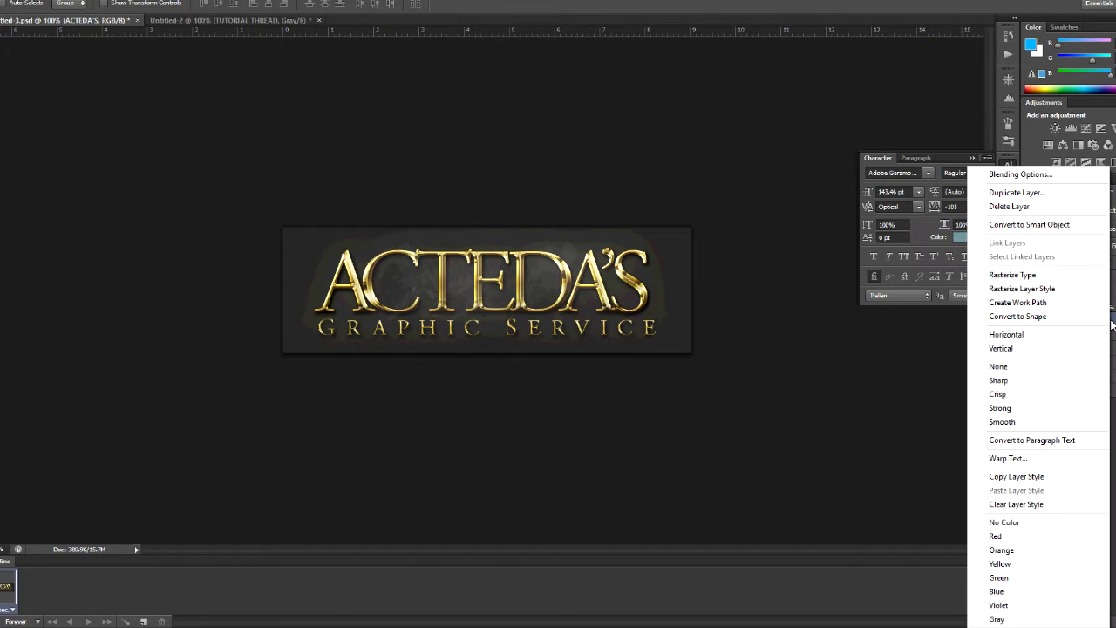
left_click(1038, 476)
Step: Review the ACTEDA'S text's Bevel & Emboss, Inner Glow, Color Overlay and Drop Shadow settings without changes
double_click(1101, 320)
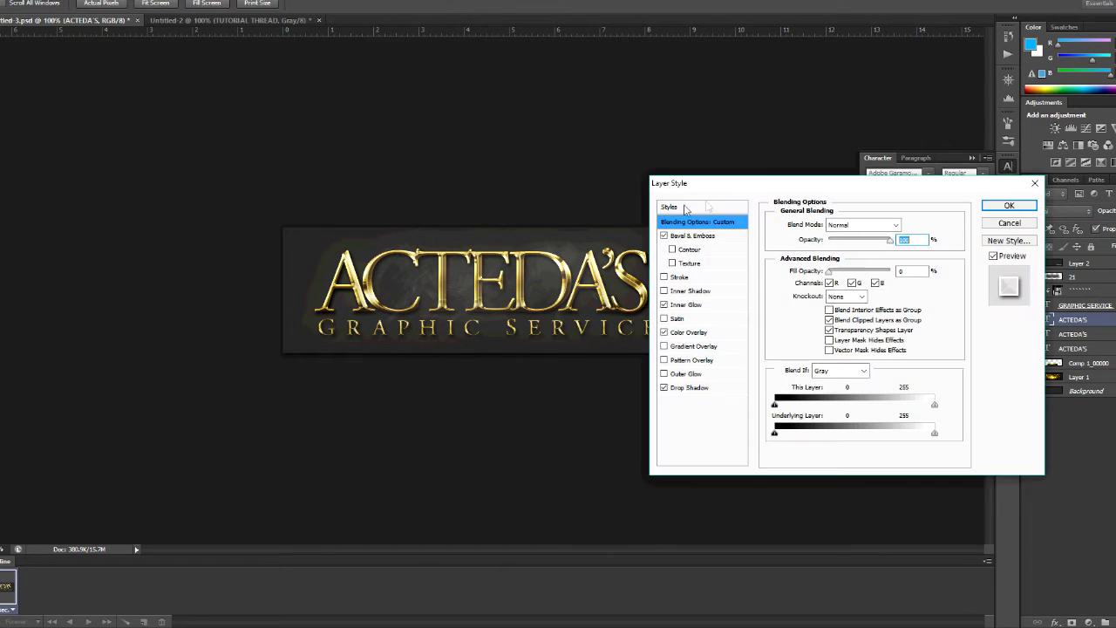
left_click(698, 235)
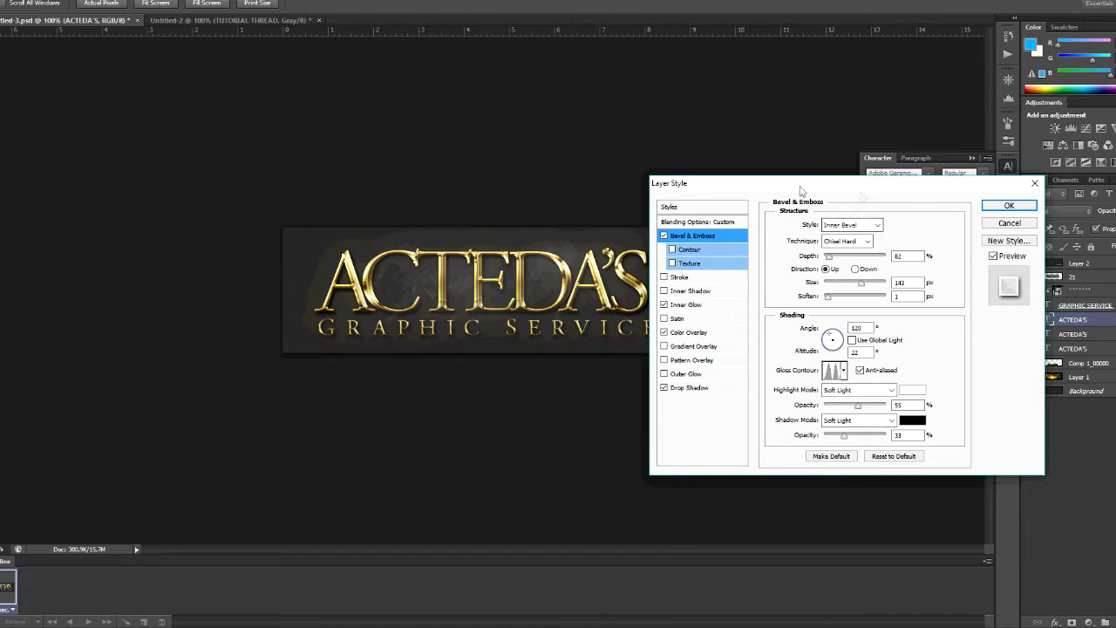
left_click(731, 304)
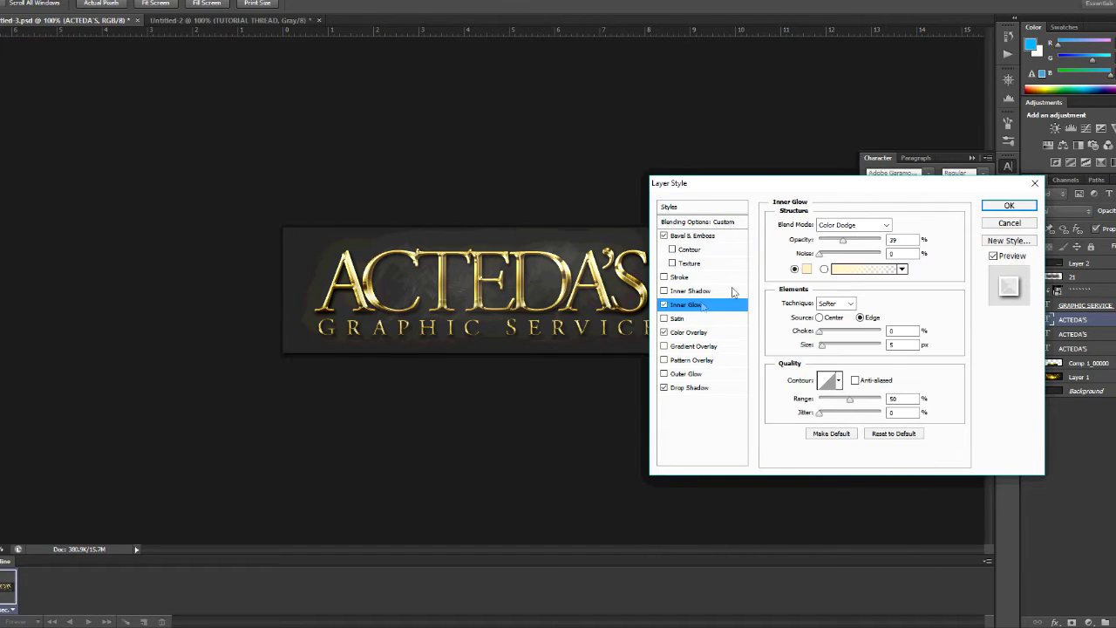
left_click(678, 333)
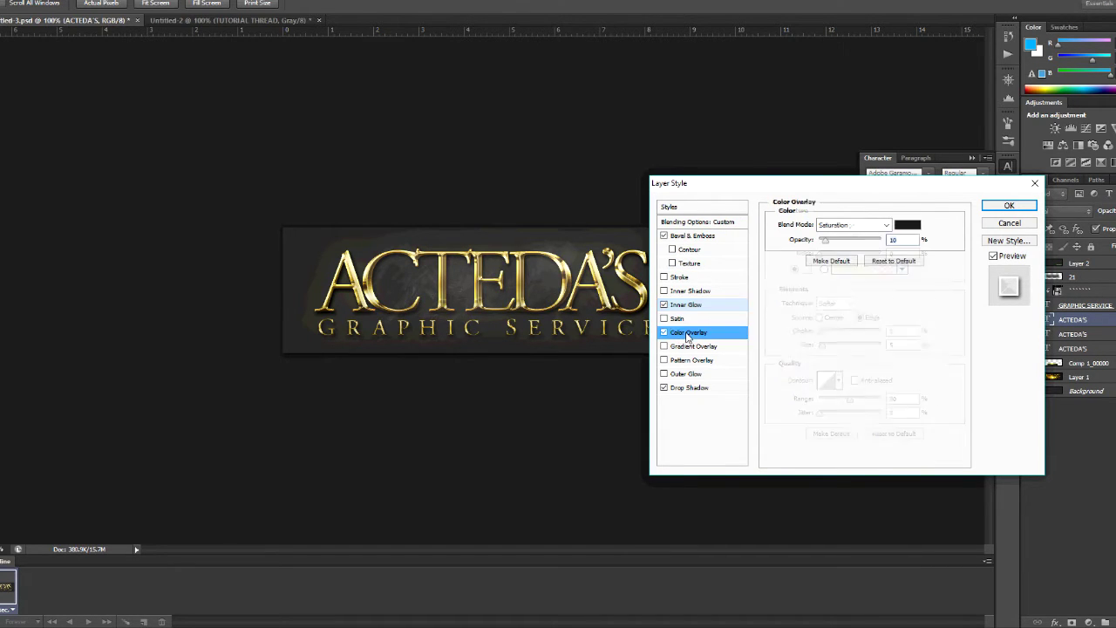
left_click(695, 387)
left_click(1009, 222)
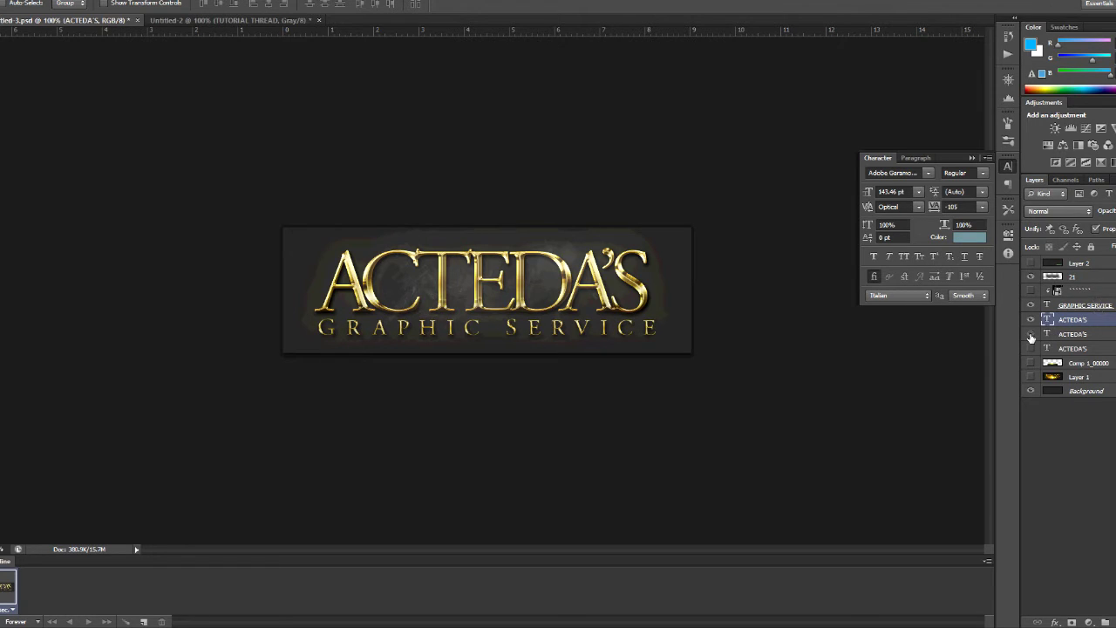
Step: Copy the layer style from the ACTEDA'S text layer again
left_click(1031, 336)
left_click(1031, 336)
right_click(1094, 322)
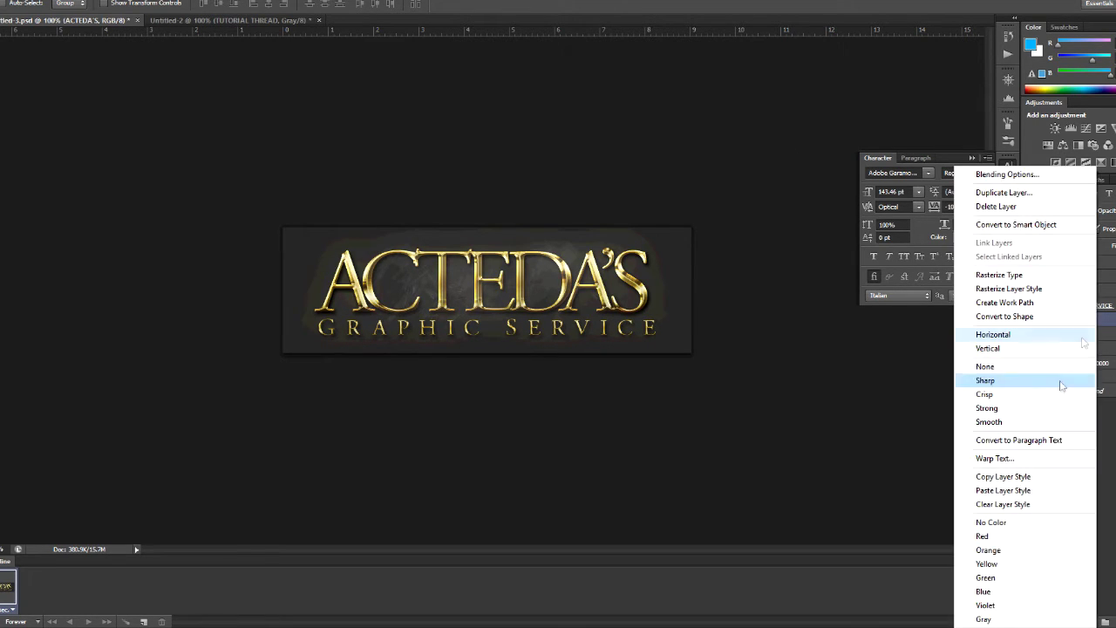
left_click(1028, 475)
Step: Paste the gold layer style onto the merged TUTORIAL text layer in Untitled-2
left_click(226, 21)
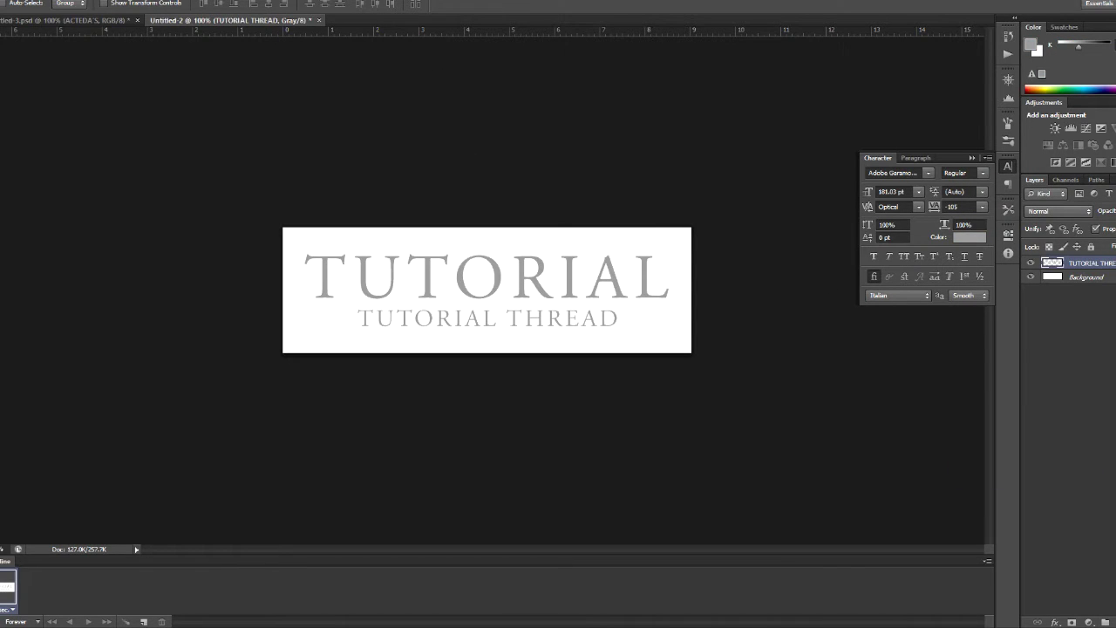
right_click(1091, 262)
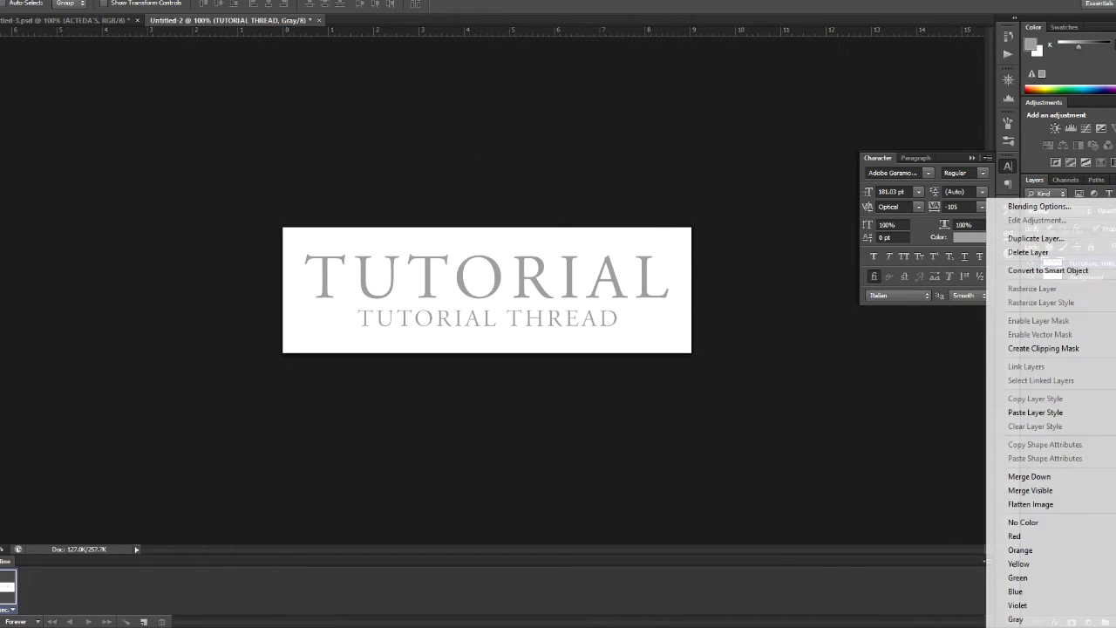
left_click(1031, 414)
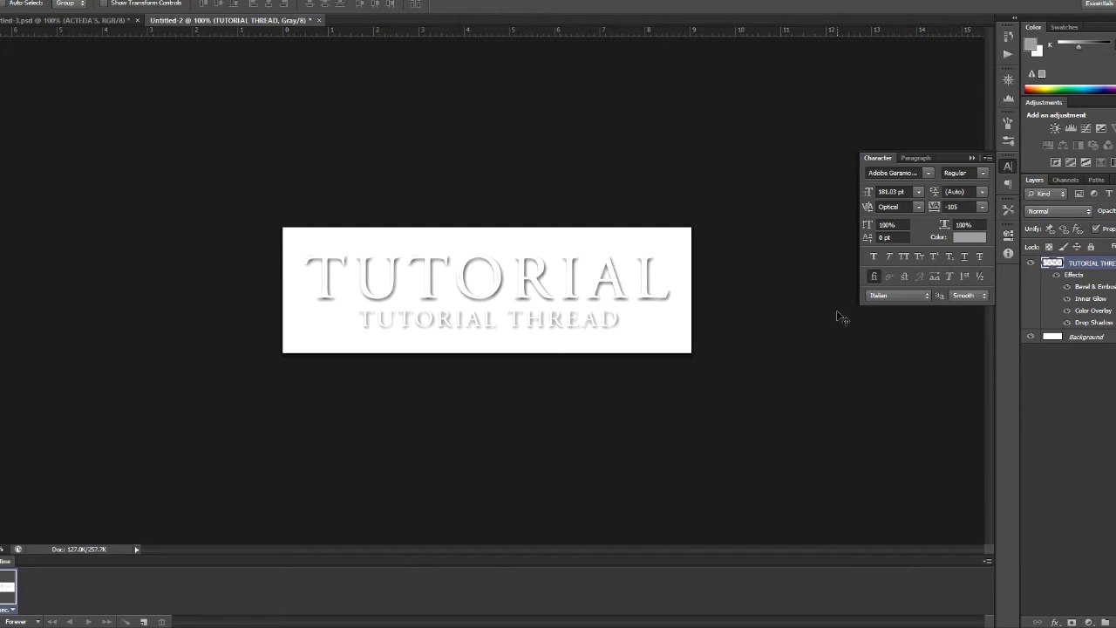
left_click(109, 23)
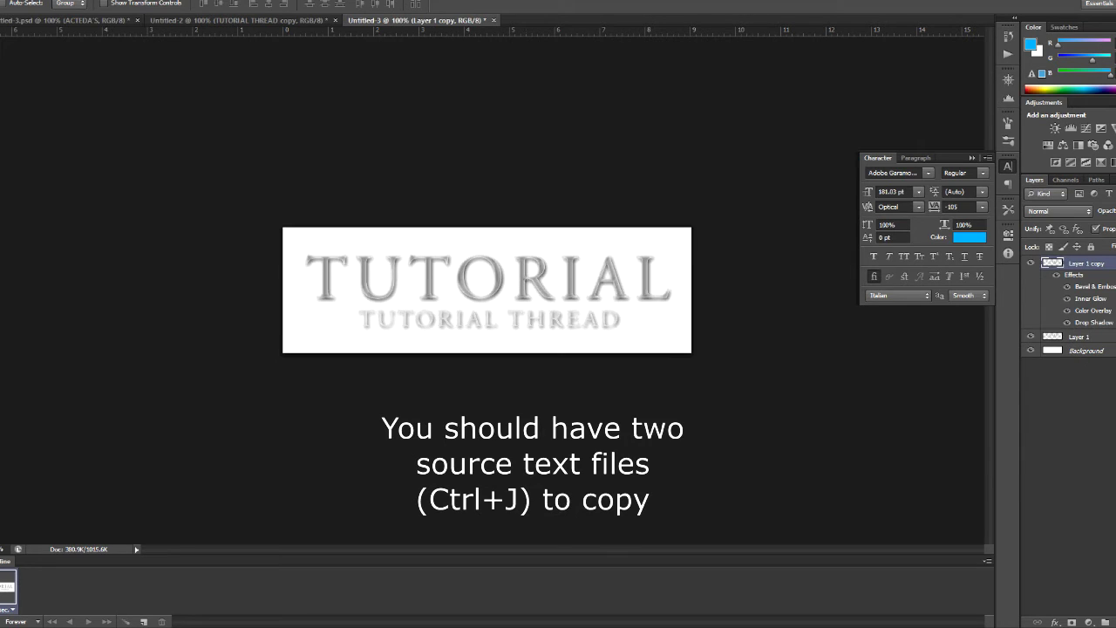
Step: Inspect the text layer's Color Overlay, Bevel & Emboss, Inner Glow and Drop Shadow settings, then cancel
double_click(1106, 274)
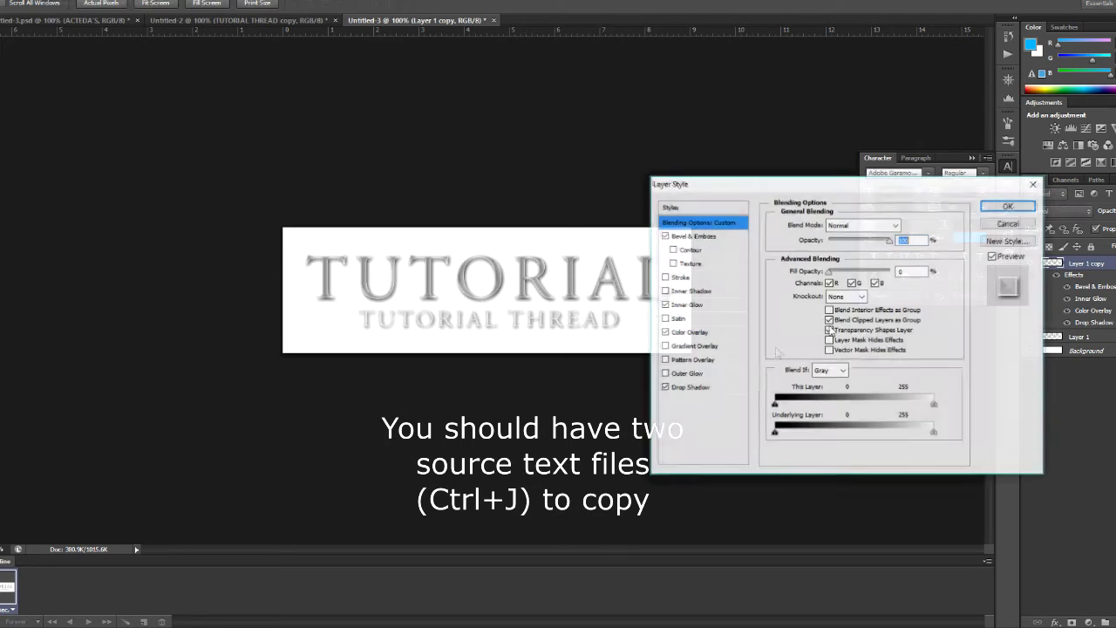
left_click(708, 337)
left_click(702, 237)
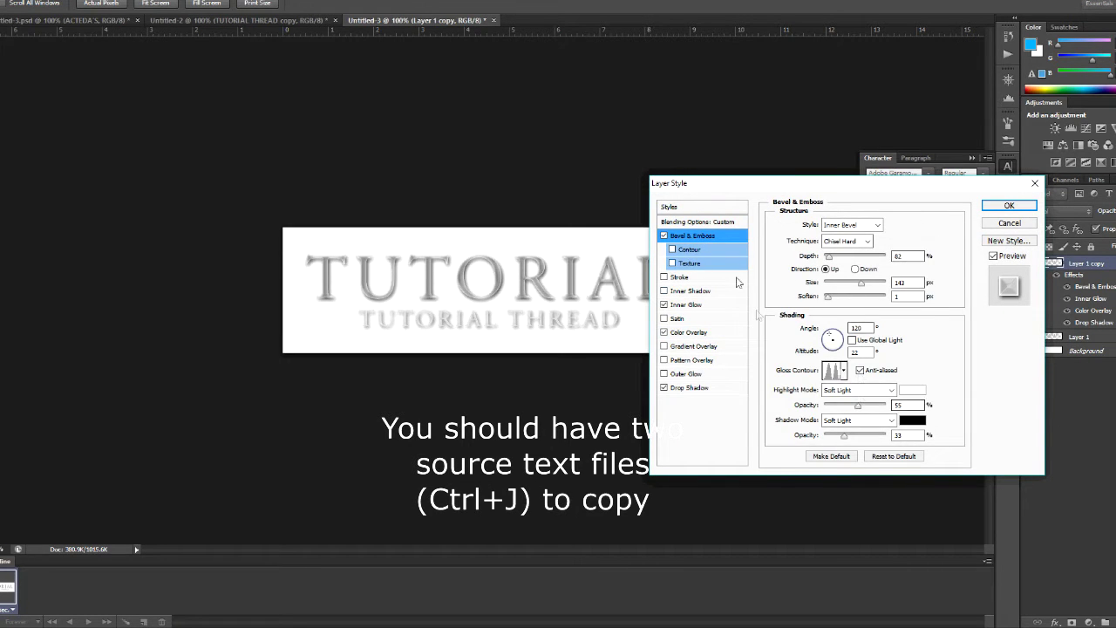
left_click(712, 306)
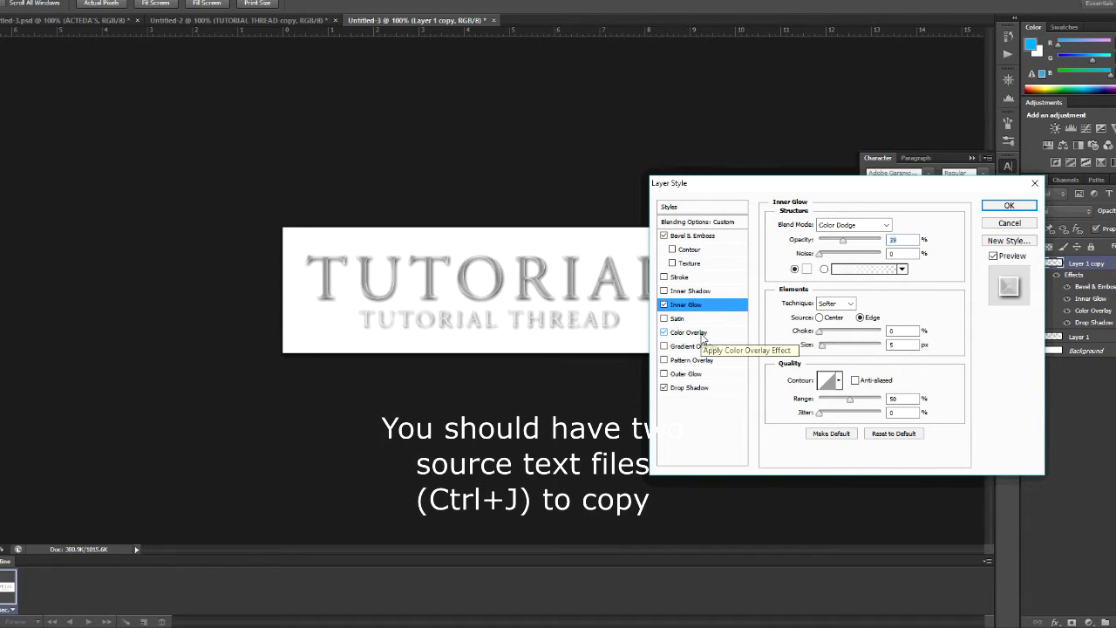
left_click(702, 336)
left_click(700, 389)
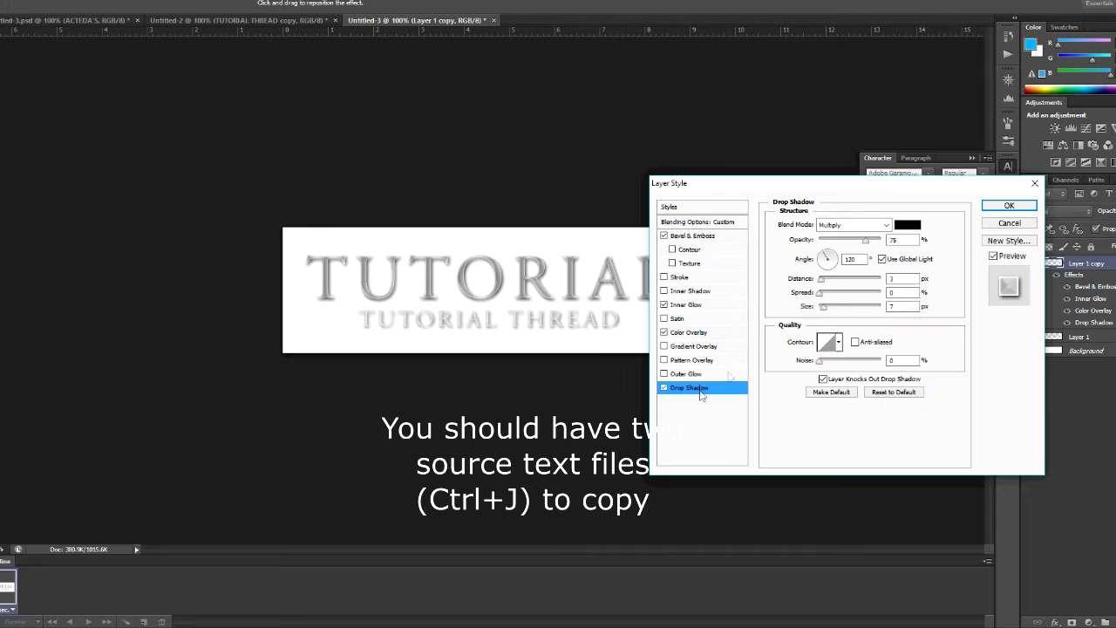
left_click(1010, 226)
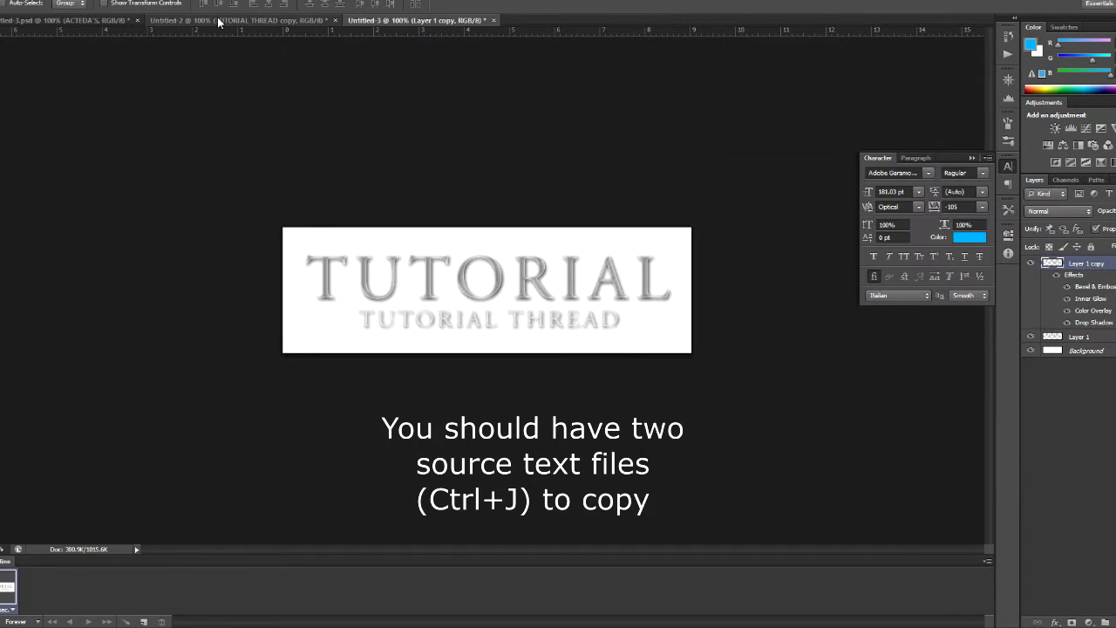
Step: Copy the ACTEDA'S text's layer style once more and return to Untitled-3
left_click(107, 21)
right_click(1093, 336)
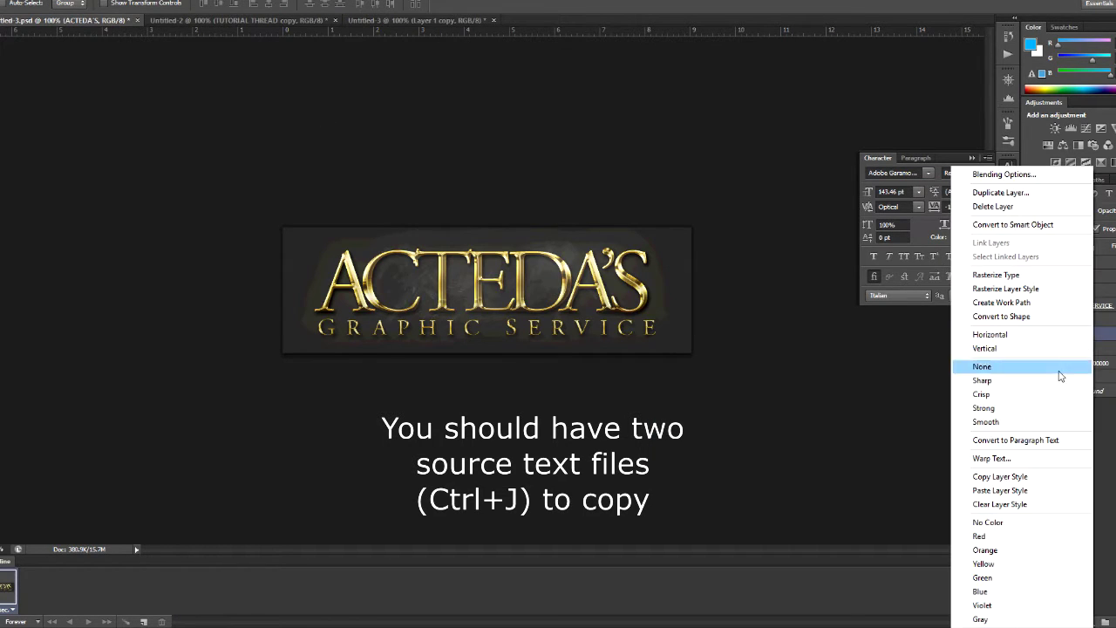
left_click(1046, 475)
left_click(439, 22)
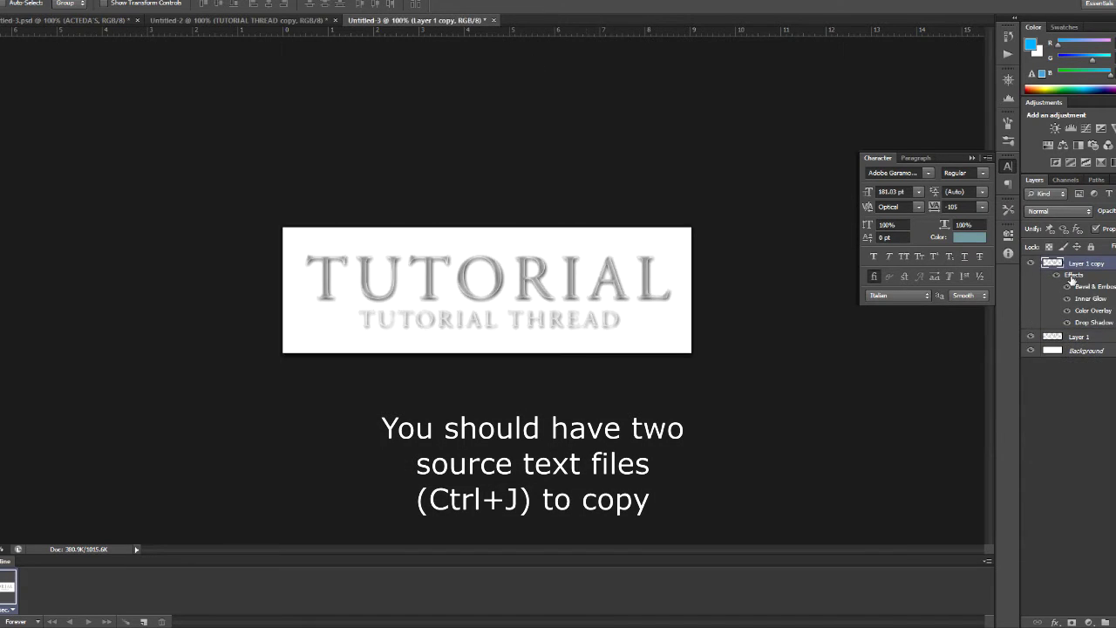
Step: Paste the gold style onto Layer 1 and review its bevel, glow, overlay and shadow settings
right_click(1114, 339)
left_click(1047, 412)
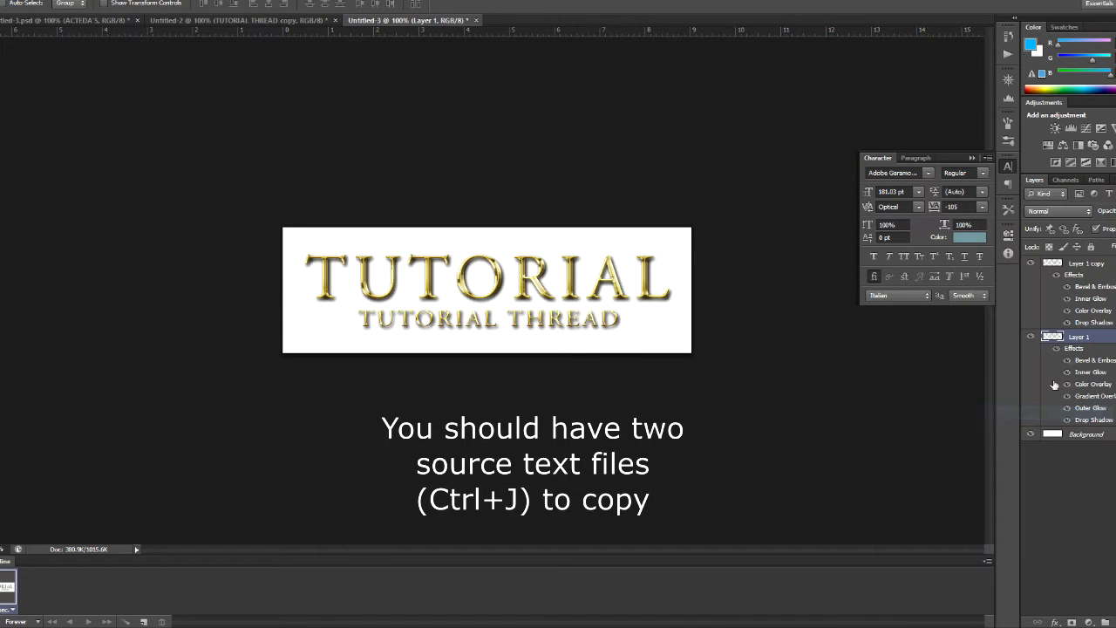
double_click(1028, 333)
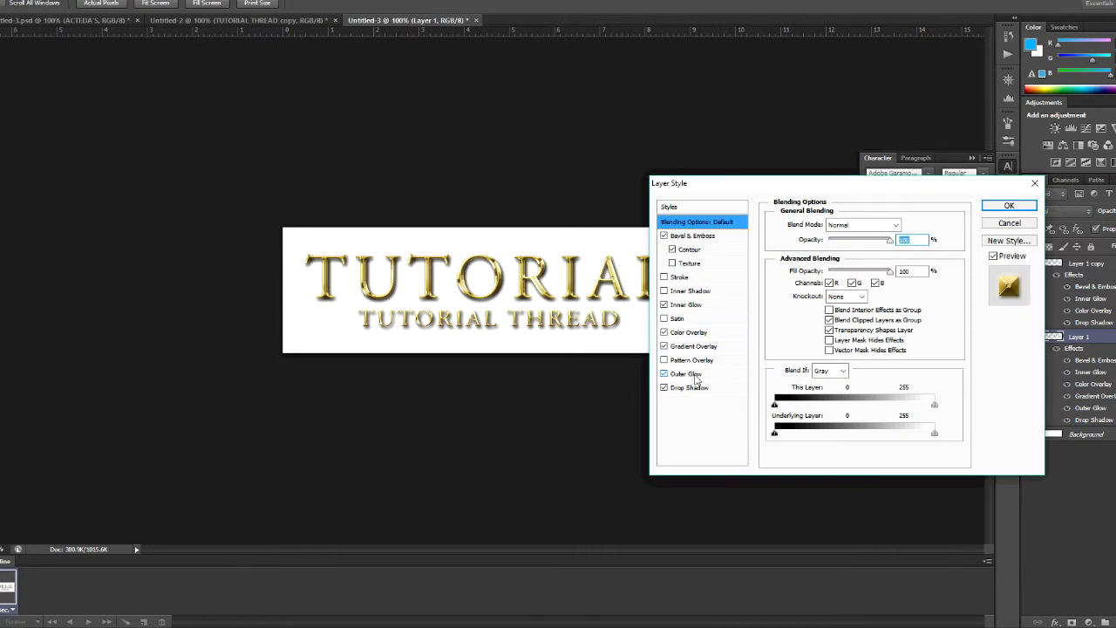
left_click(691, 236)
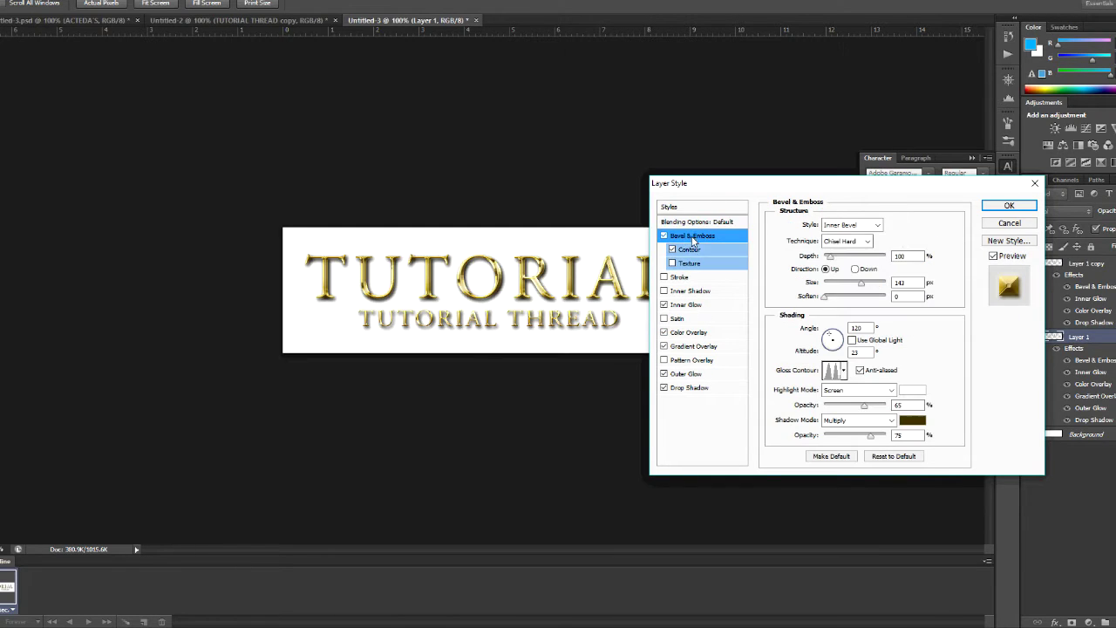
left_click(694, 307)
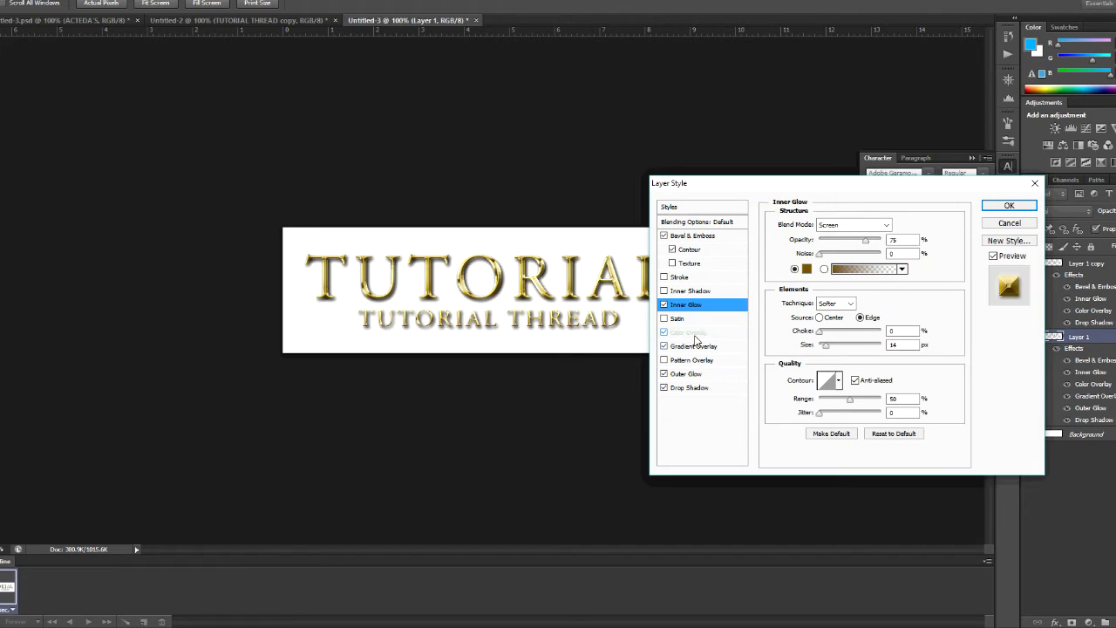
left_click(696, 334)
left_click(710, 348)
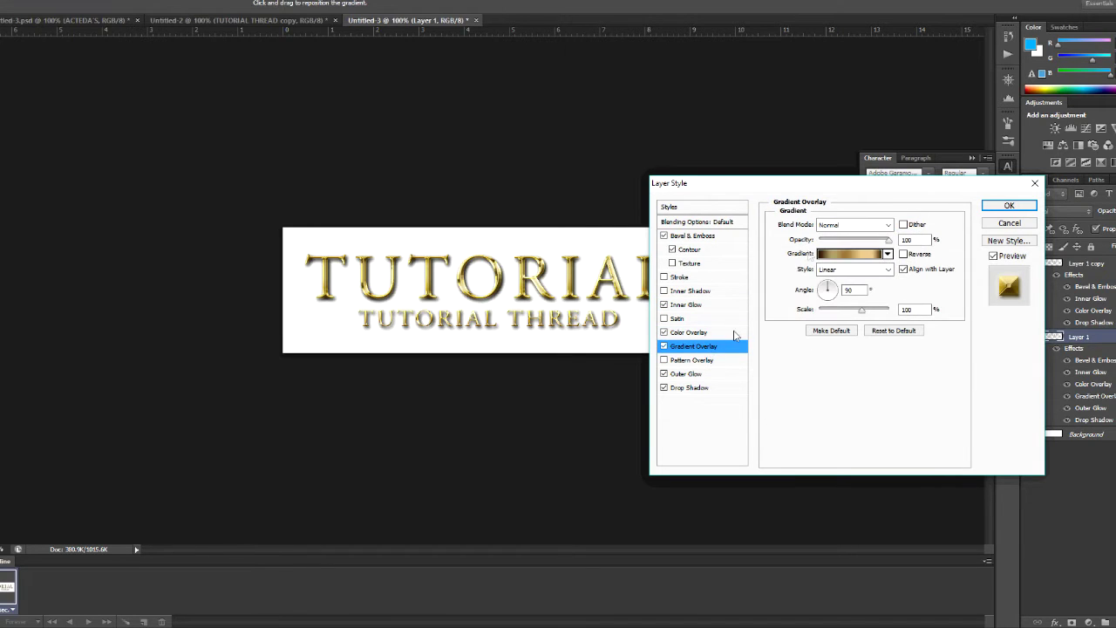
left_click(700, 376)
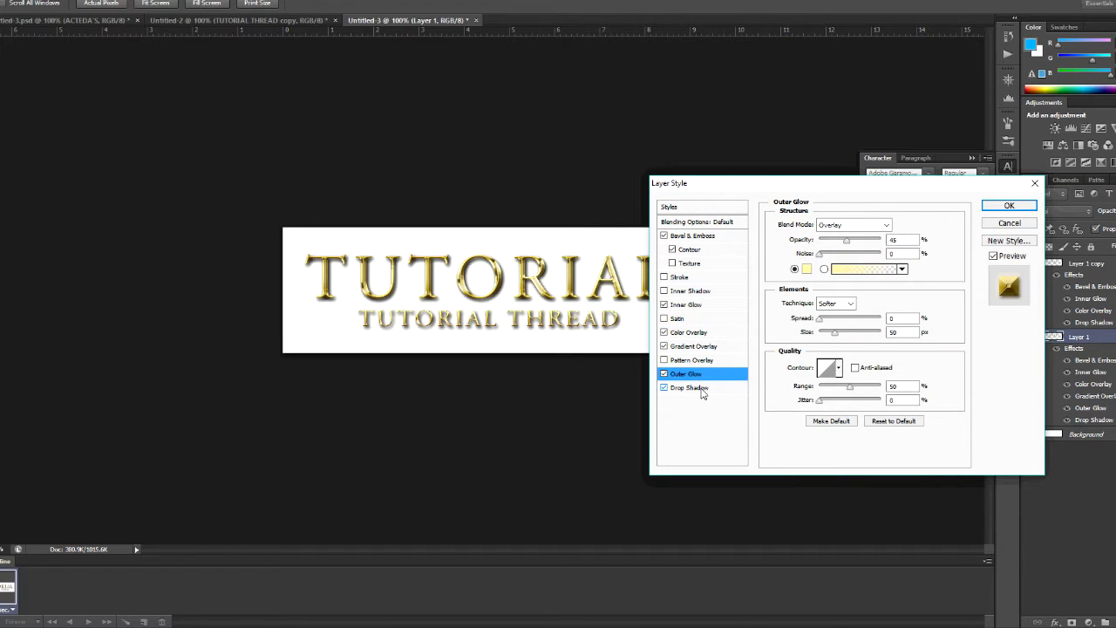
left_click(701, 388)
left_click(1009, 223)
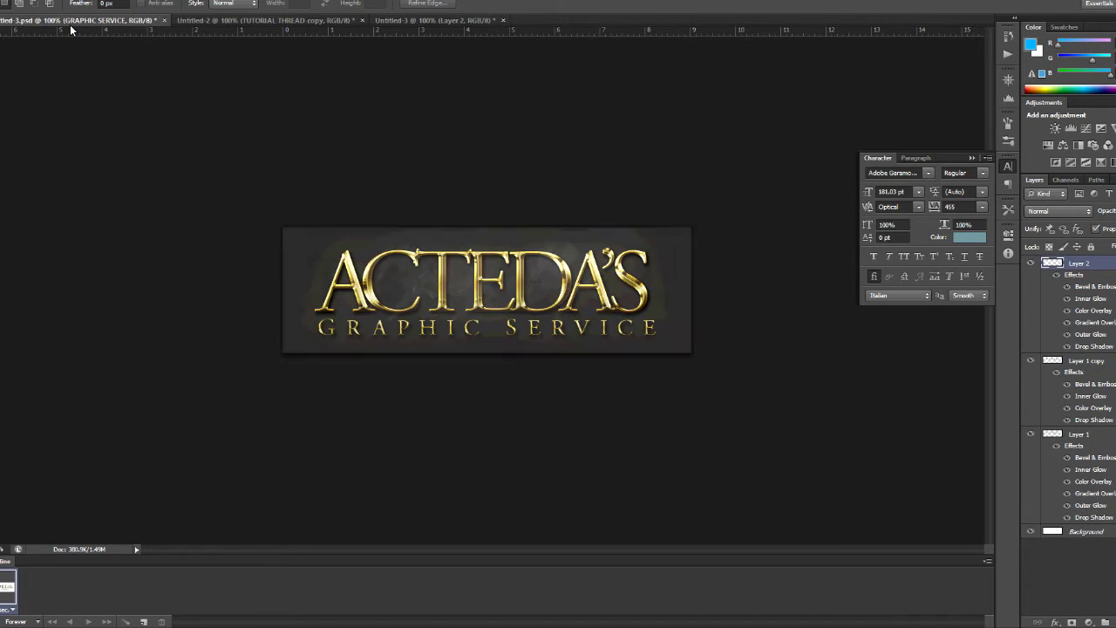
left_click(431, 21)
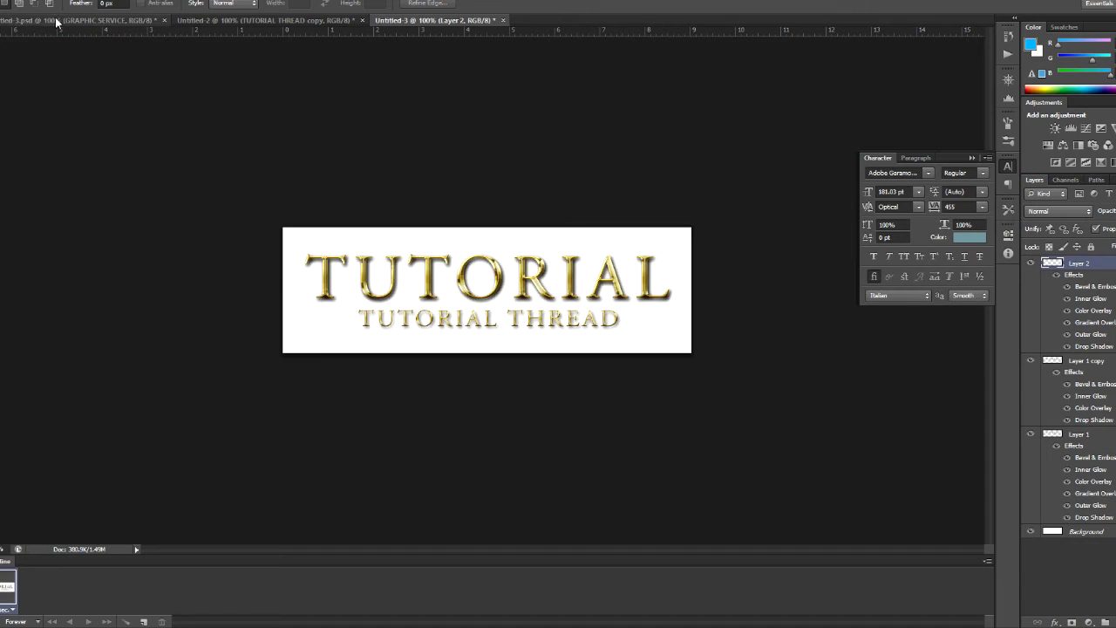
left_click(78, 19)
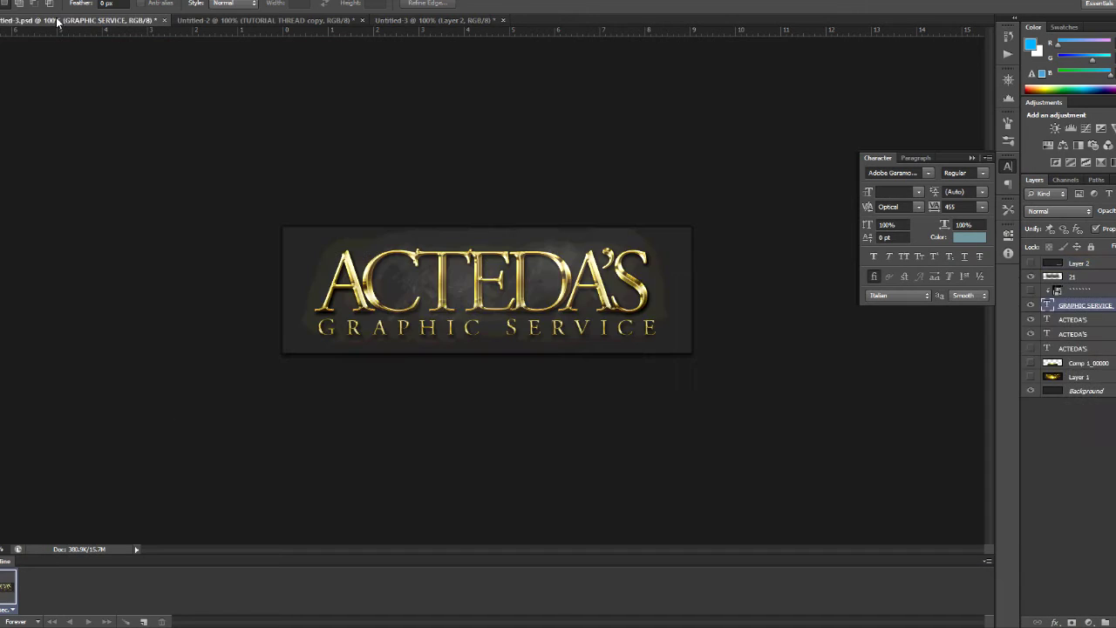
Step: Sample the ACTEDA'S banner's near-black corner colour and fill the TUTORIAL banner's background with it
key("i")
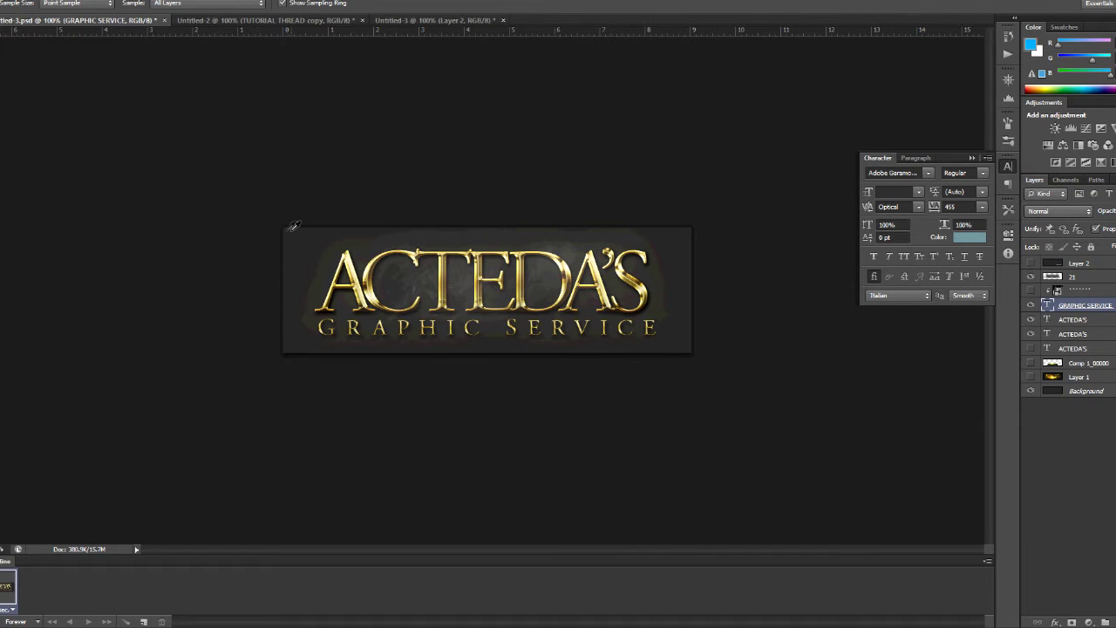
left_click_drag(292, 227, 283, 191)
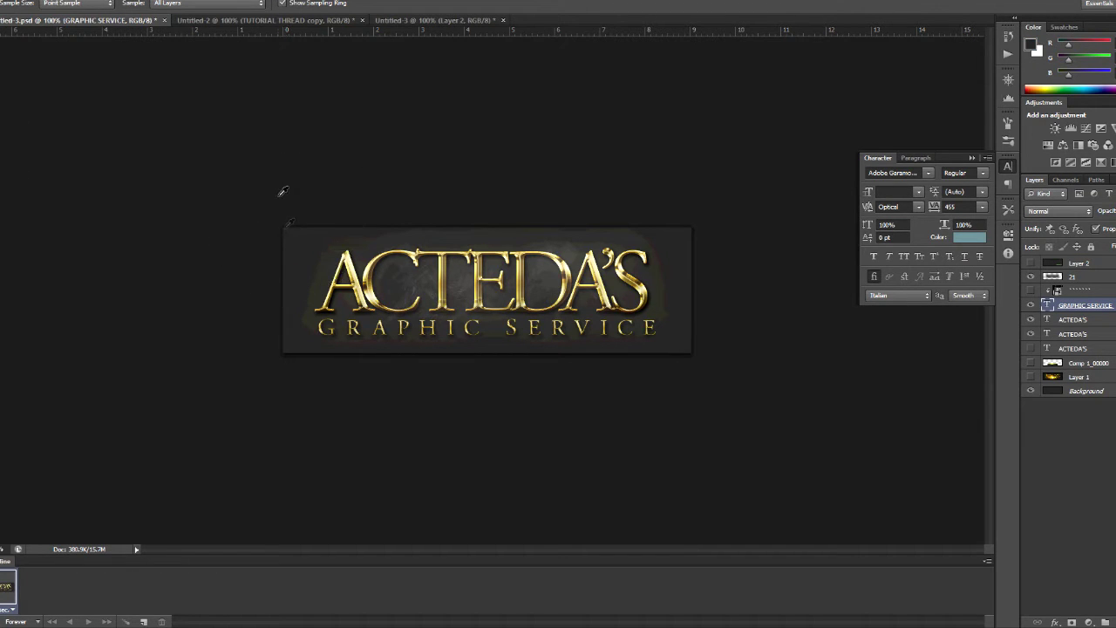
left_click(433, 17)
left_click(1090, 532)
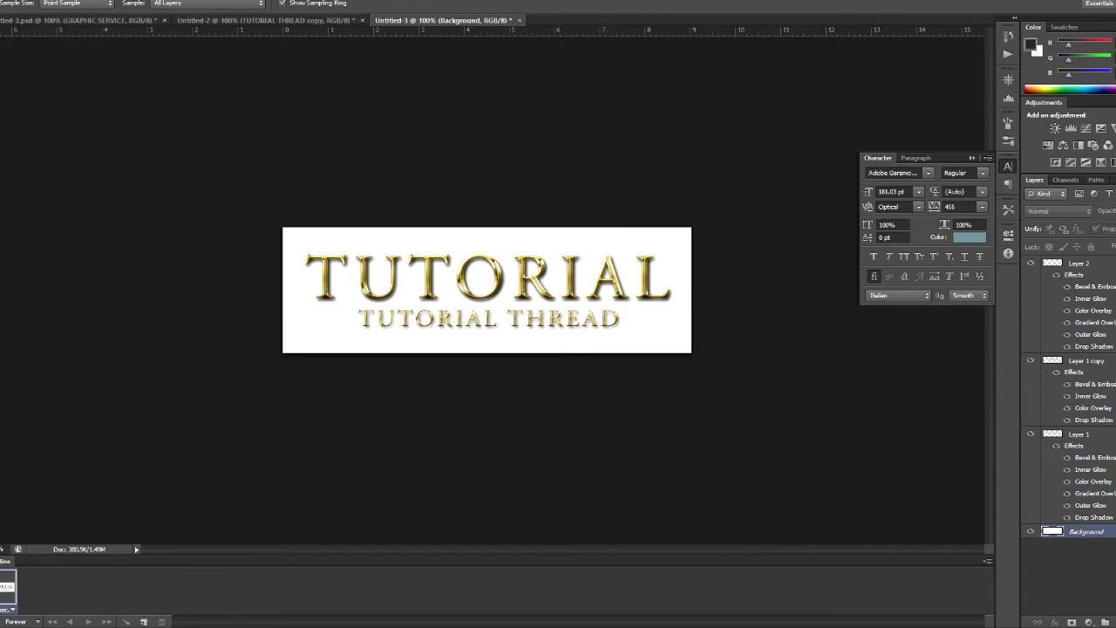
key("g")
left_click(497, 349)
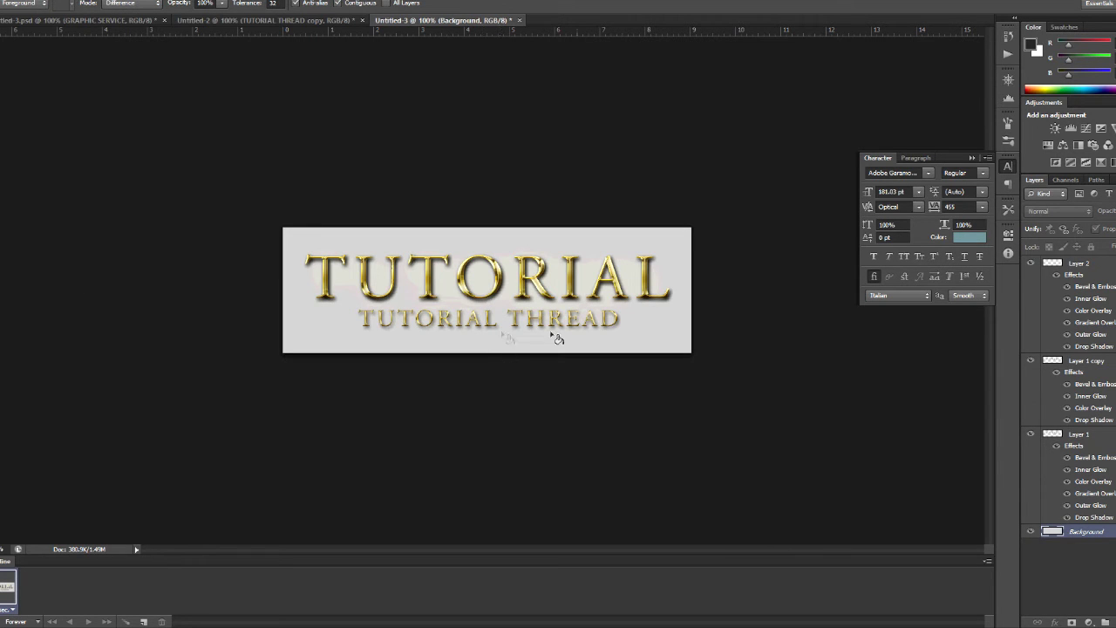
Step: Add a new empty layer above Background and fill it with the dark colour
key("ctrl+shift+alt+n")
left_click(532, 268)
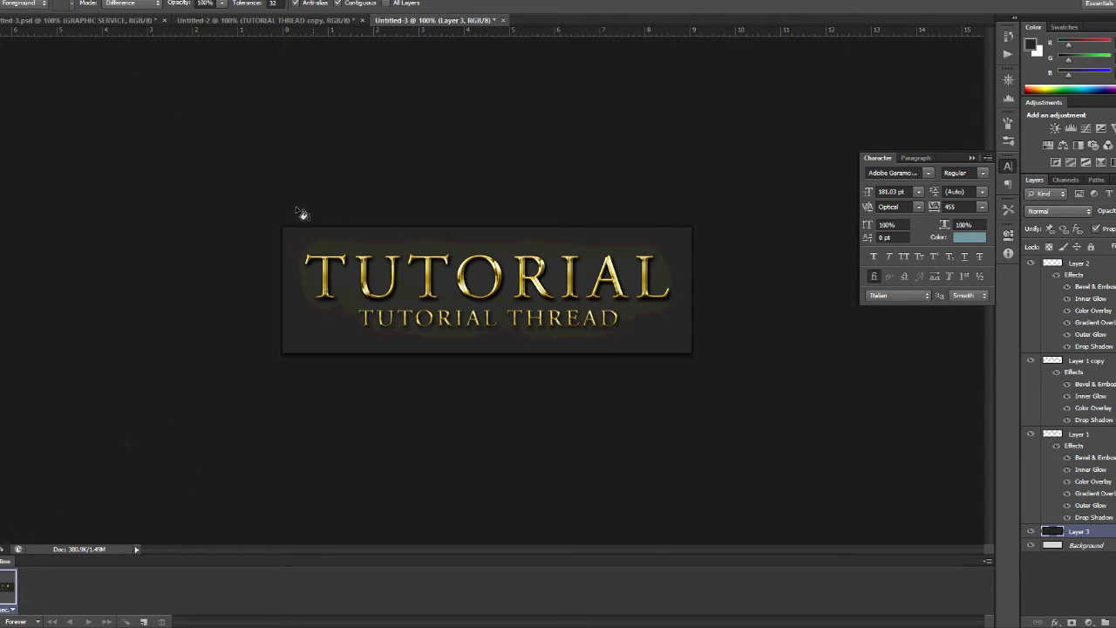
left_click(140, 19)
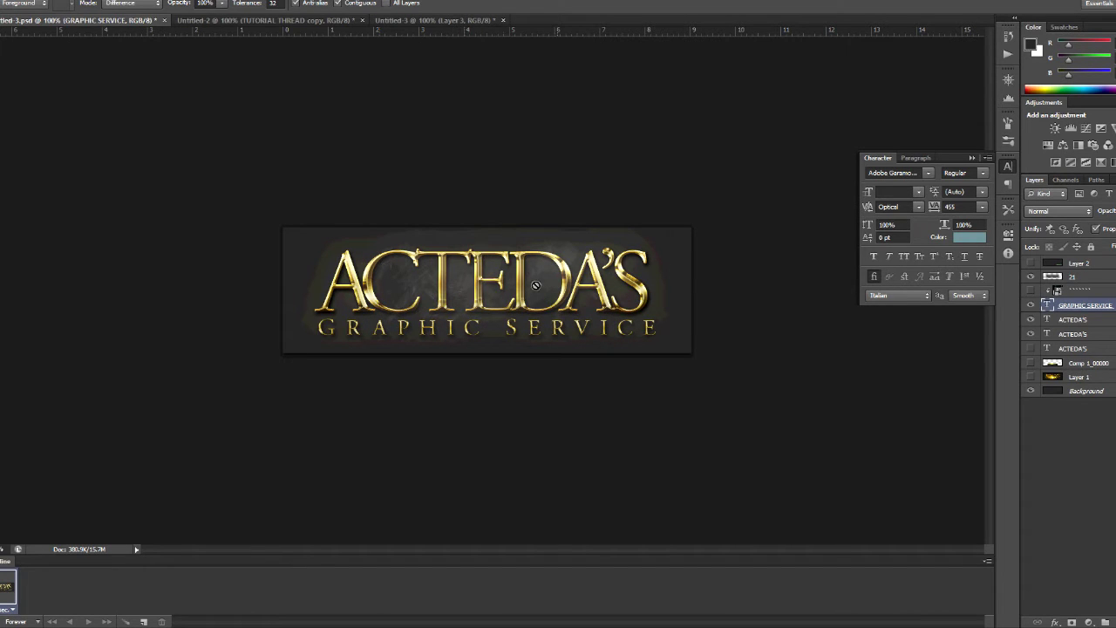
Step: Select the smoky texture layer 21 and bring the blue texture 9 into the TUTORIAL banner
left_click(1032, 276)
left_click(1032, 277)
left_click(1073, 278)
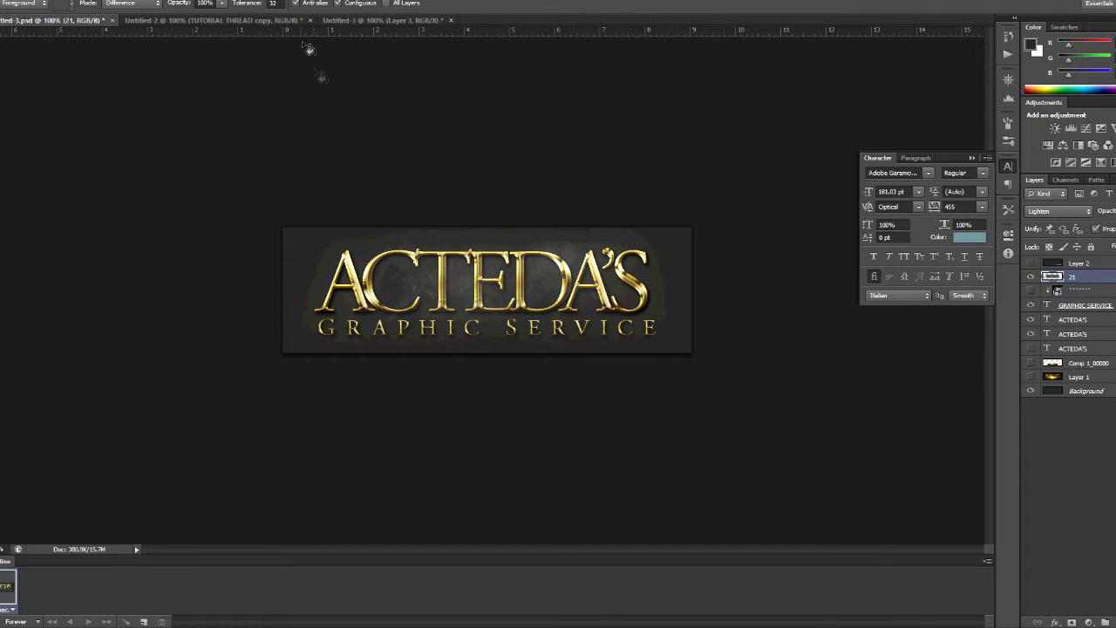
left_click(269, 19)
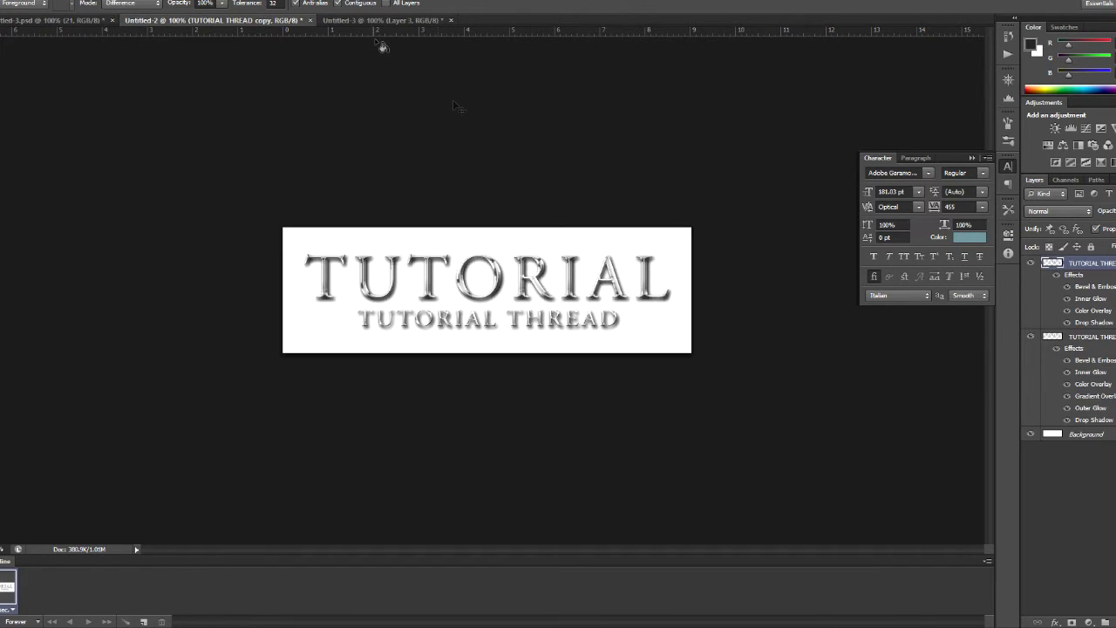
left_click(375, 19)
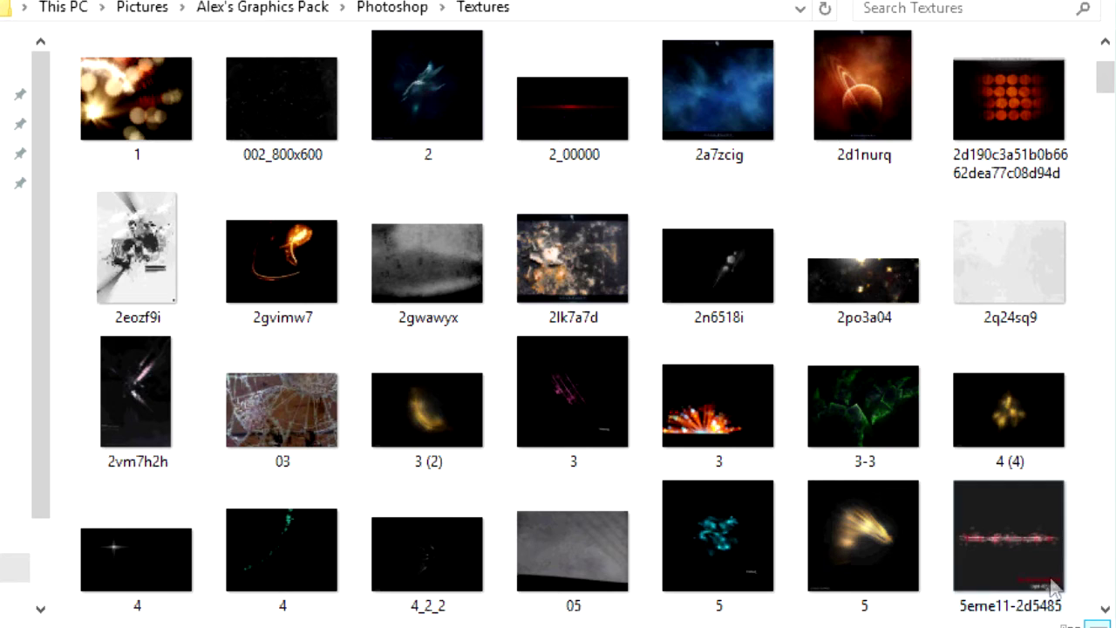
scroll(1016, 556, "down", 5)
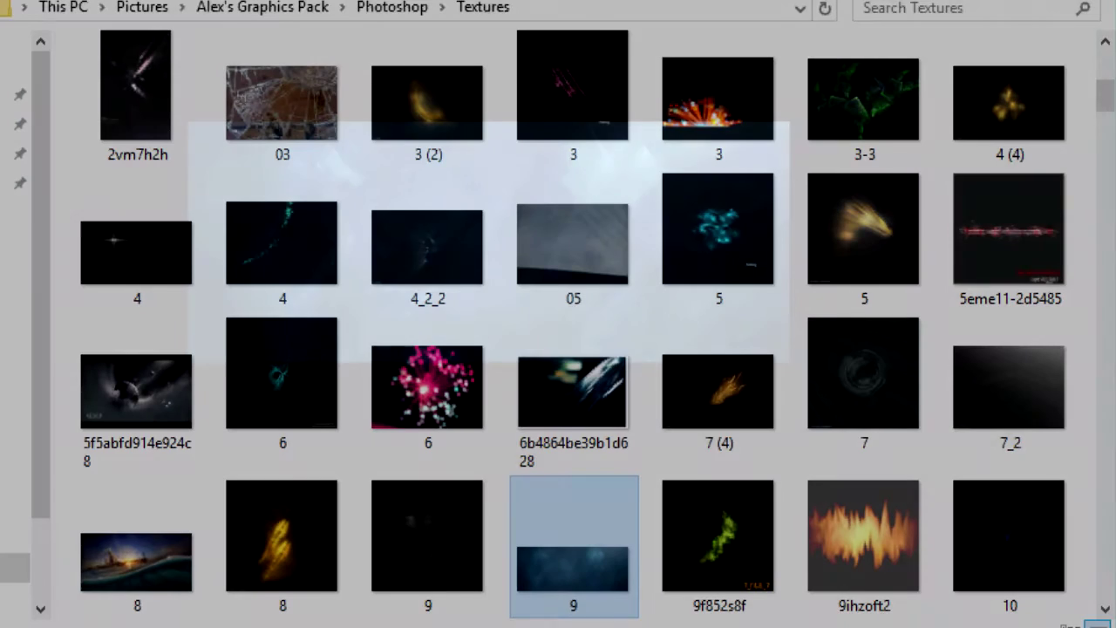
left_click_drag(578, 553, 410, 35)
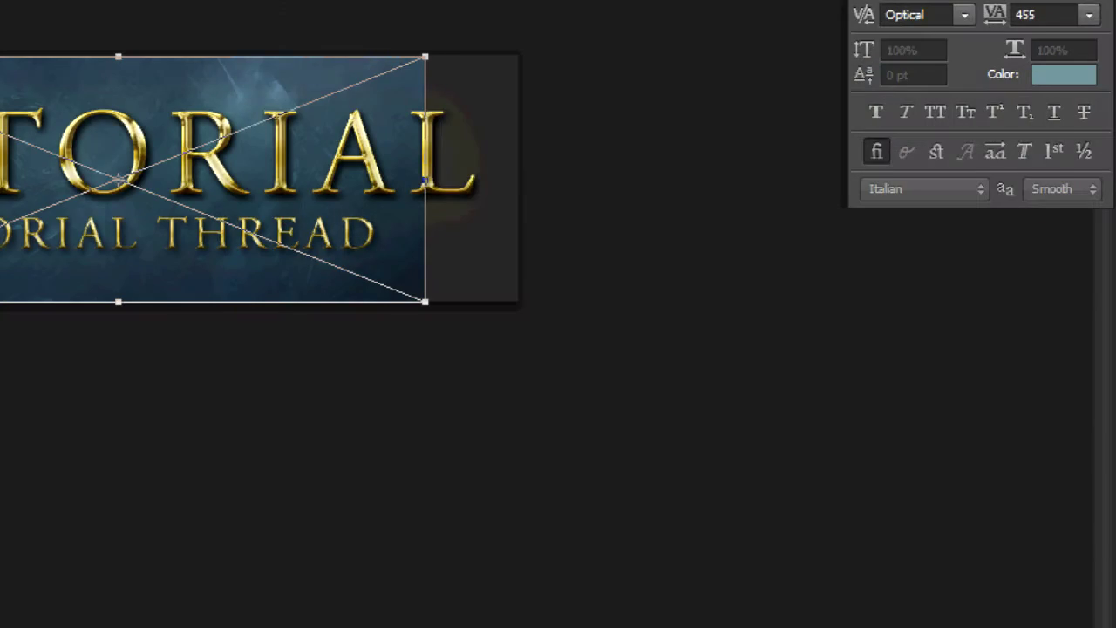
Step: Commit texture 9, move it to the top of the layer stack and rasterize it
key("Return")
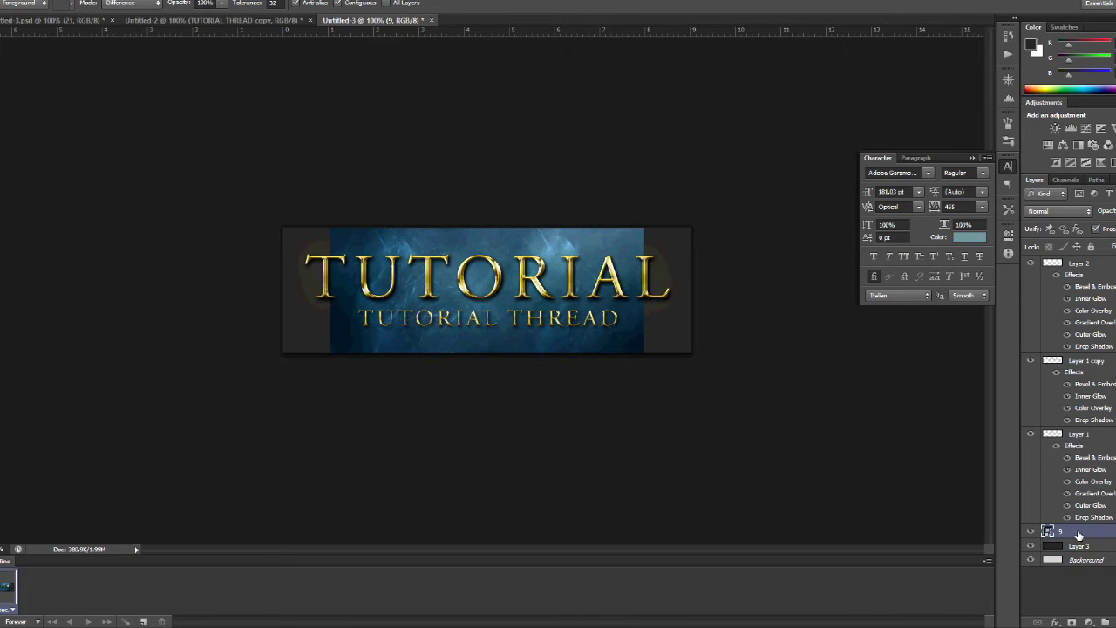
left_click_drag(1079, 535, 1078, 260)
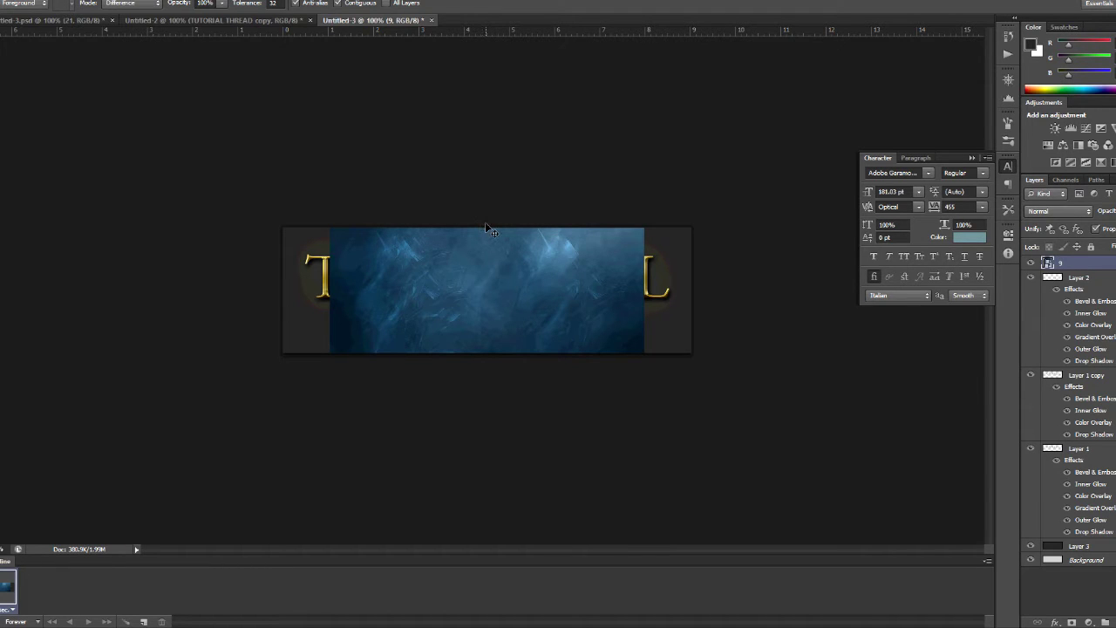
right_click(1071, 263)
left_click(990, 319)
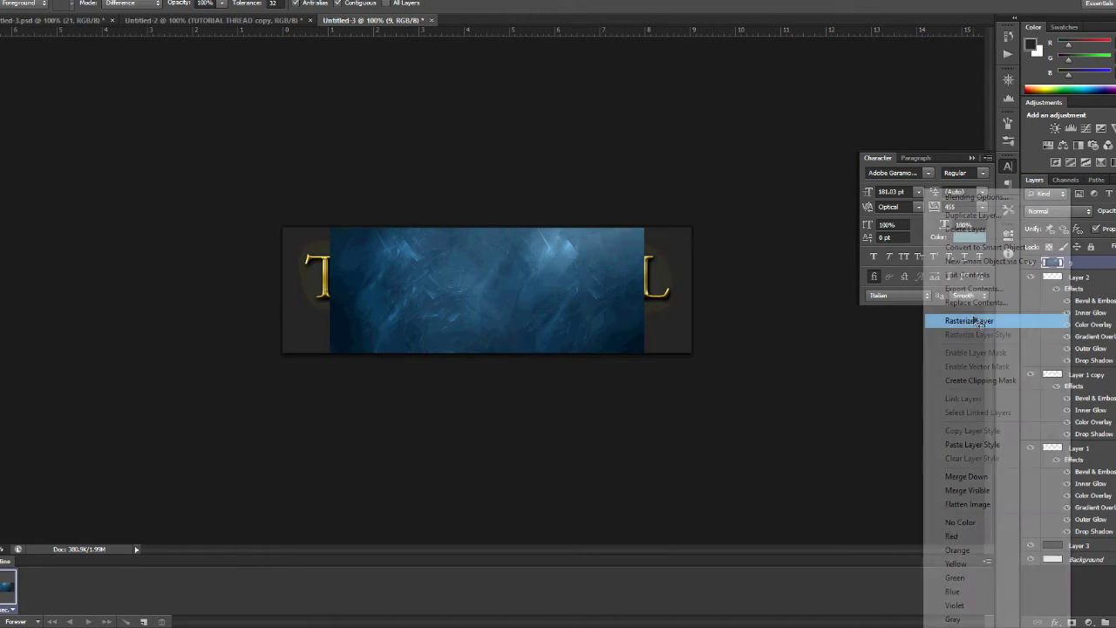
Step: Fully desaturate texture 9 and raise its lightness to +10 with Hue/Saturation
key("ctrl+u")
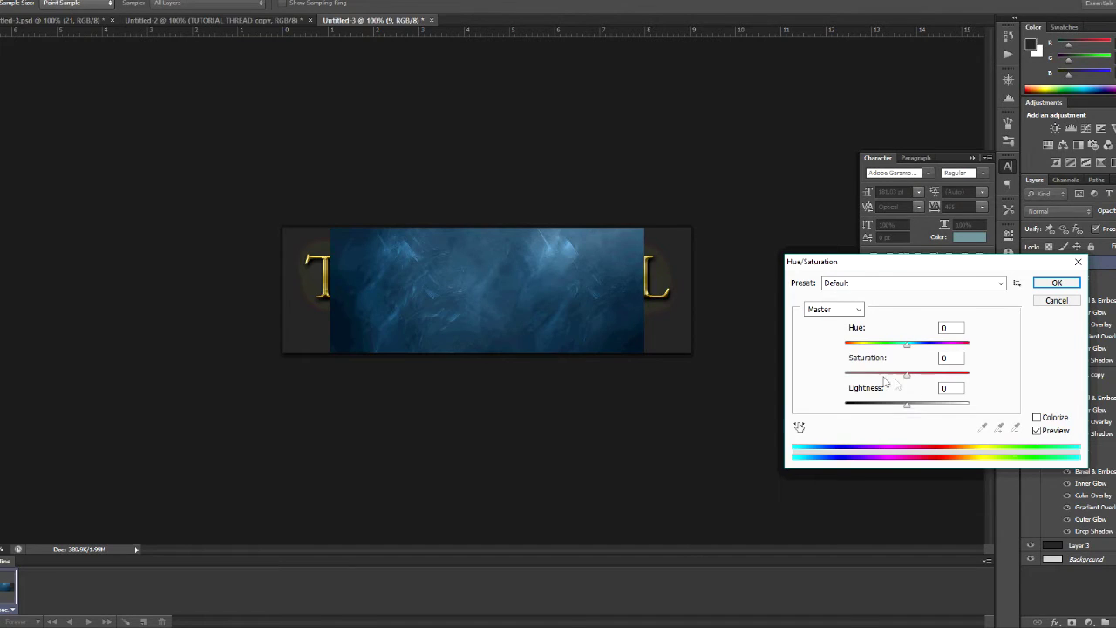
left_click_drag(883, 379, 792, 380)
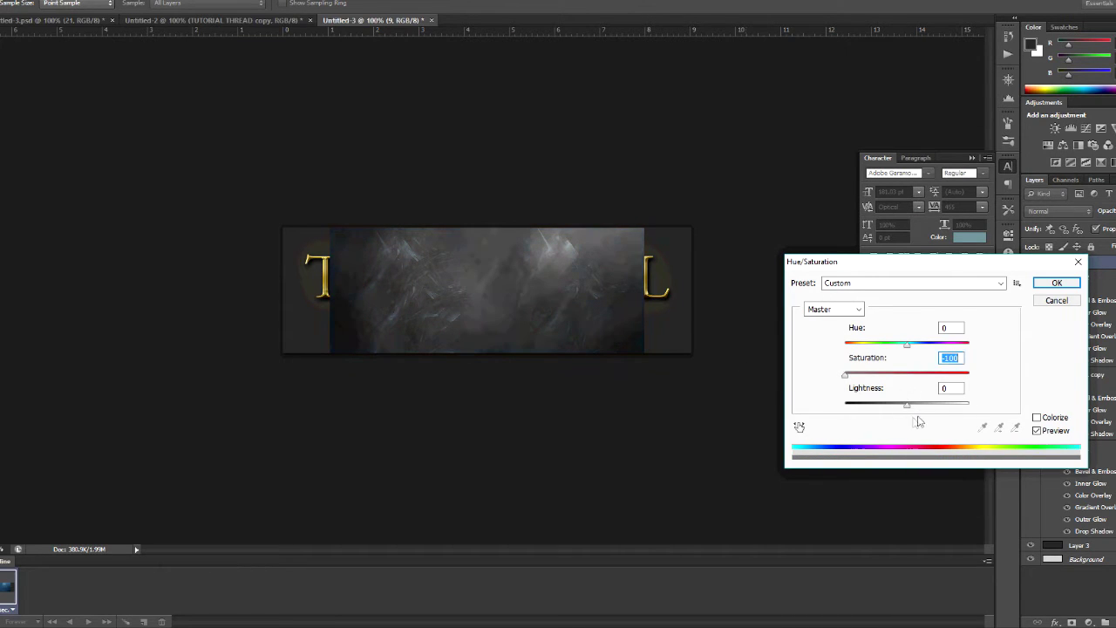
left_click_drag(907, 404, 920, 409)
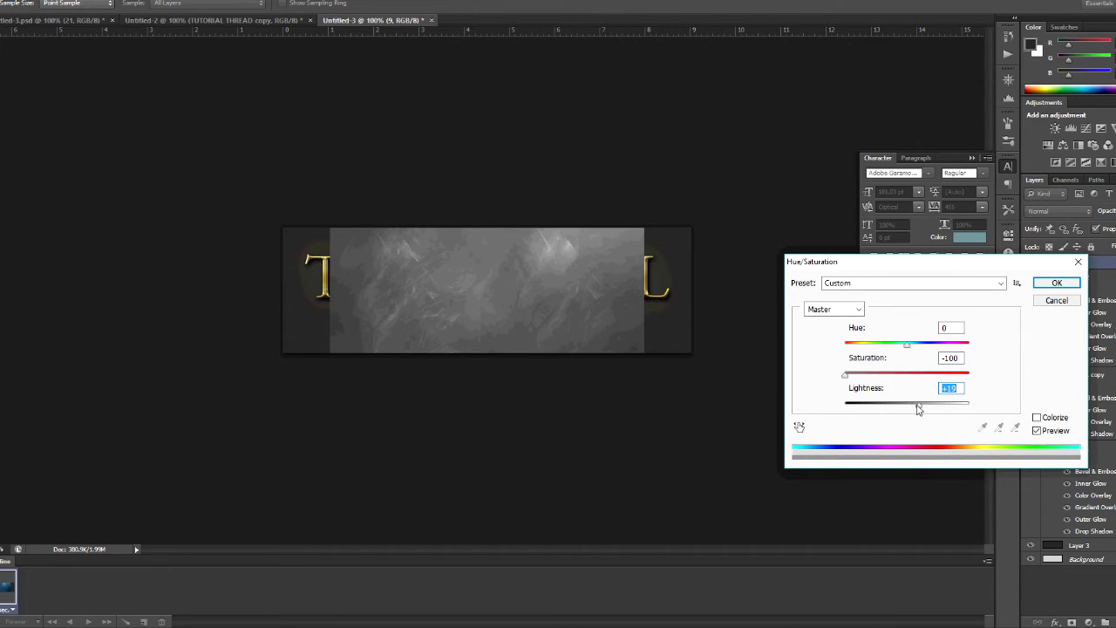
left_click(1056, 282)
Step: Set texture 9's blend mode to Lighten and lower its opacity
left_click(1056, 210)
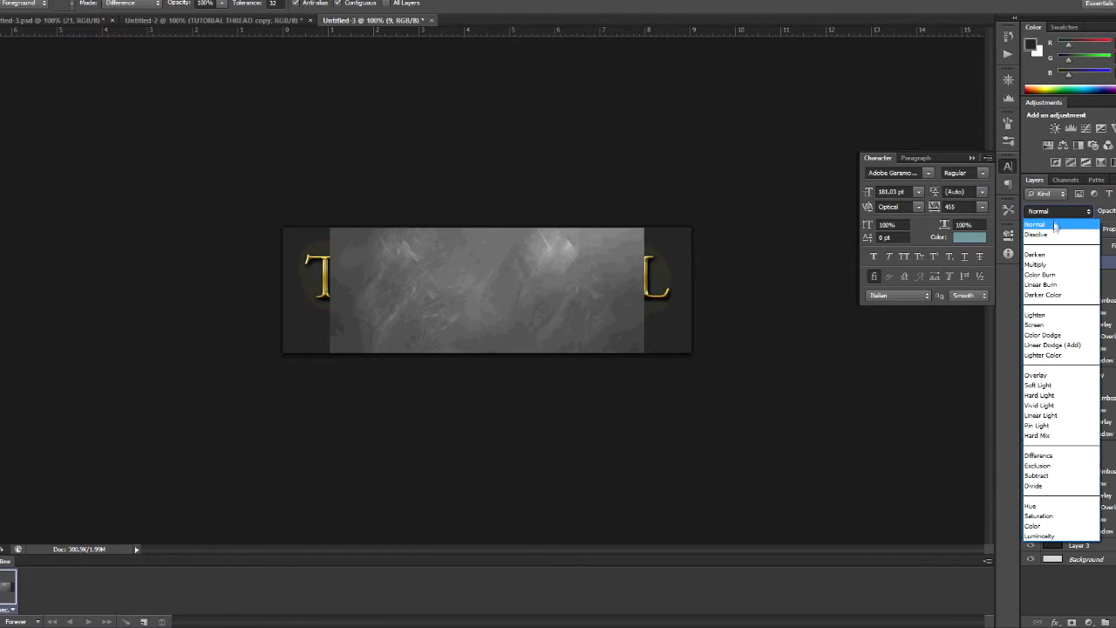
left_click(1047, 264)
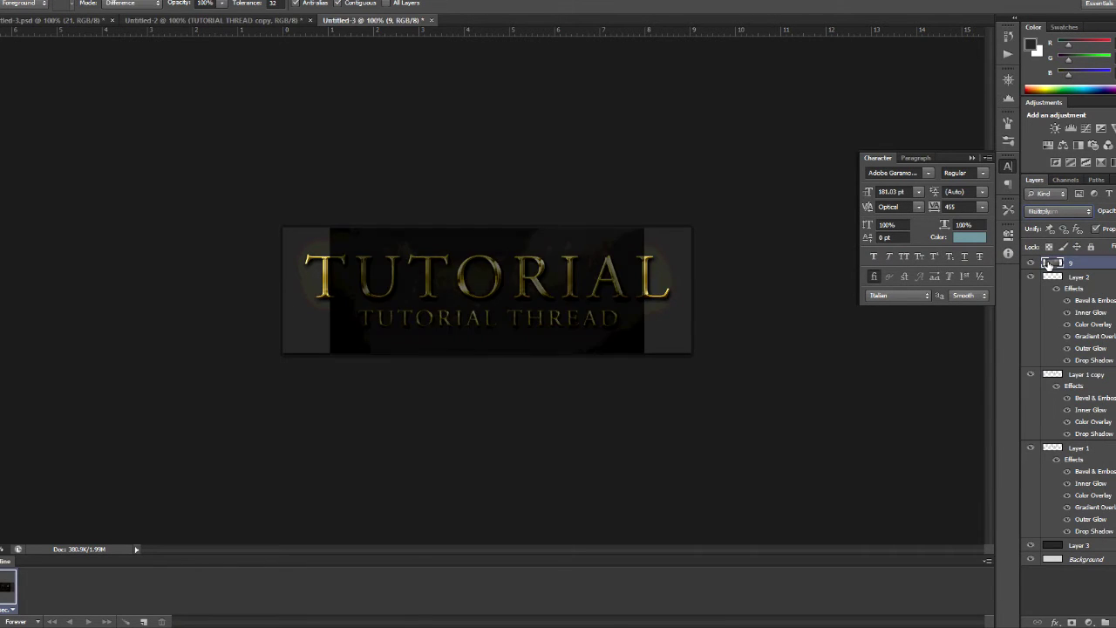
key("Down")
key("Down")
key("Down")
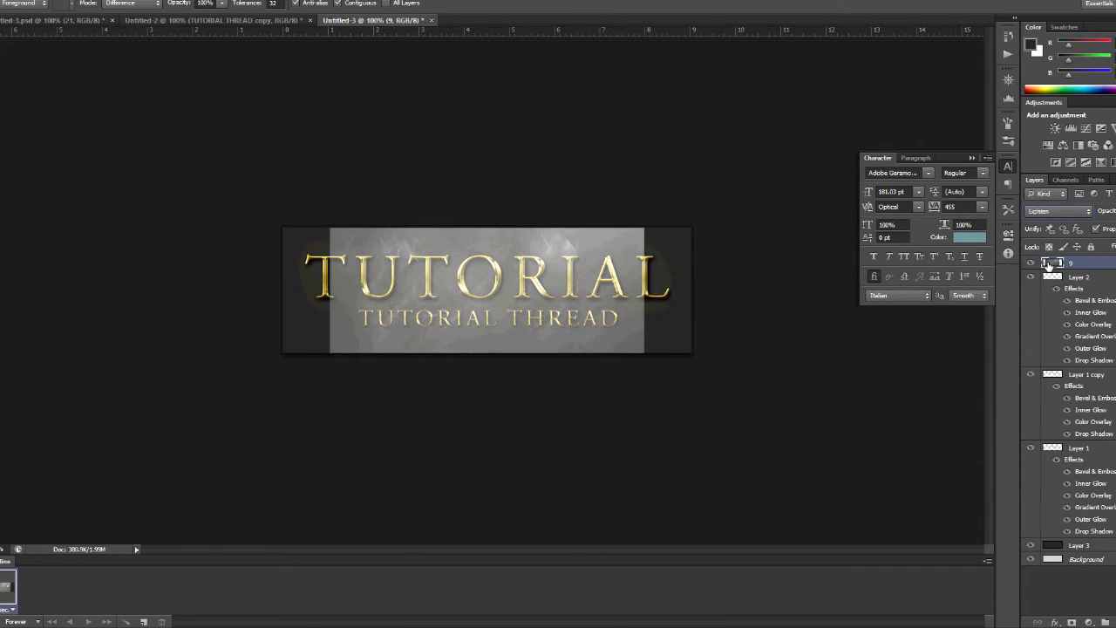
key("Down")
key("Down")
key("Down")
key("Down")
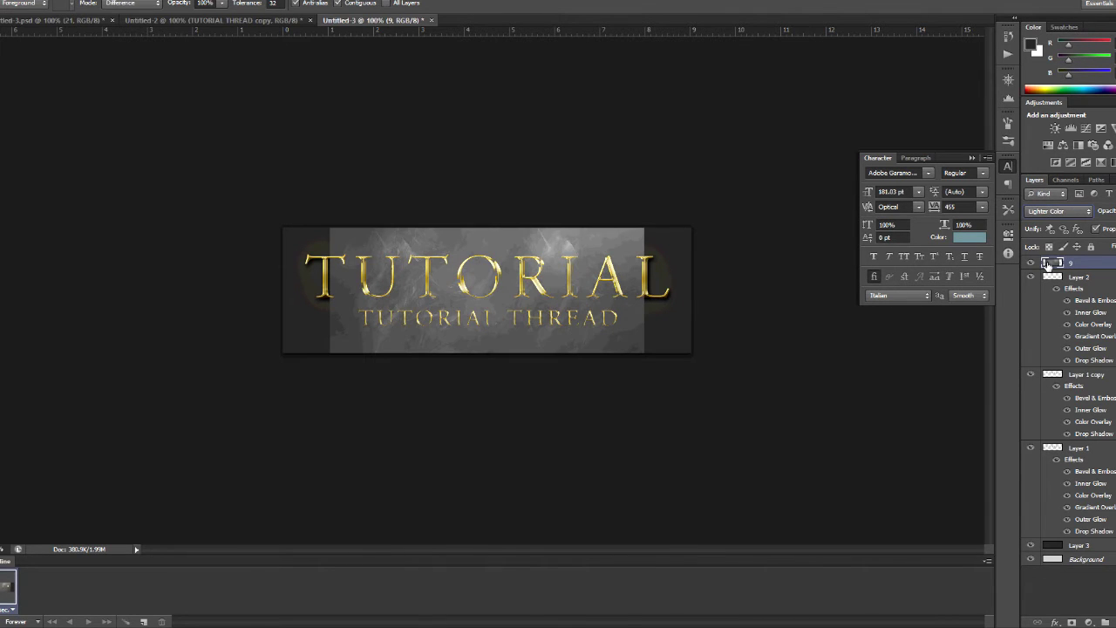
left_click(1059, 211)
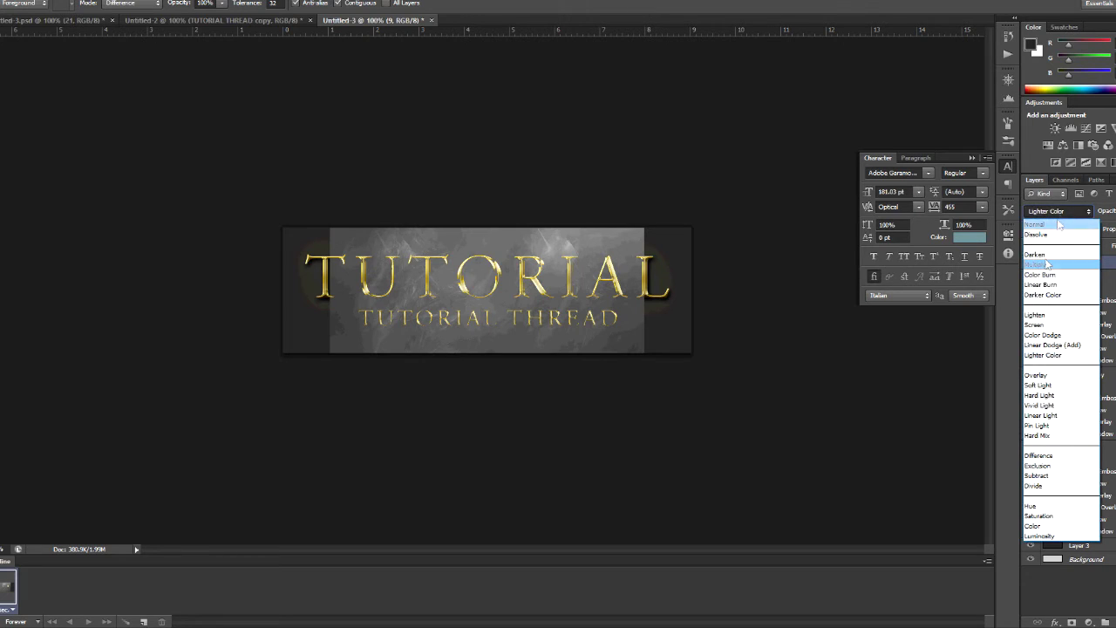
left_click(1046, 305)
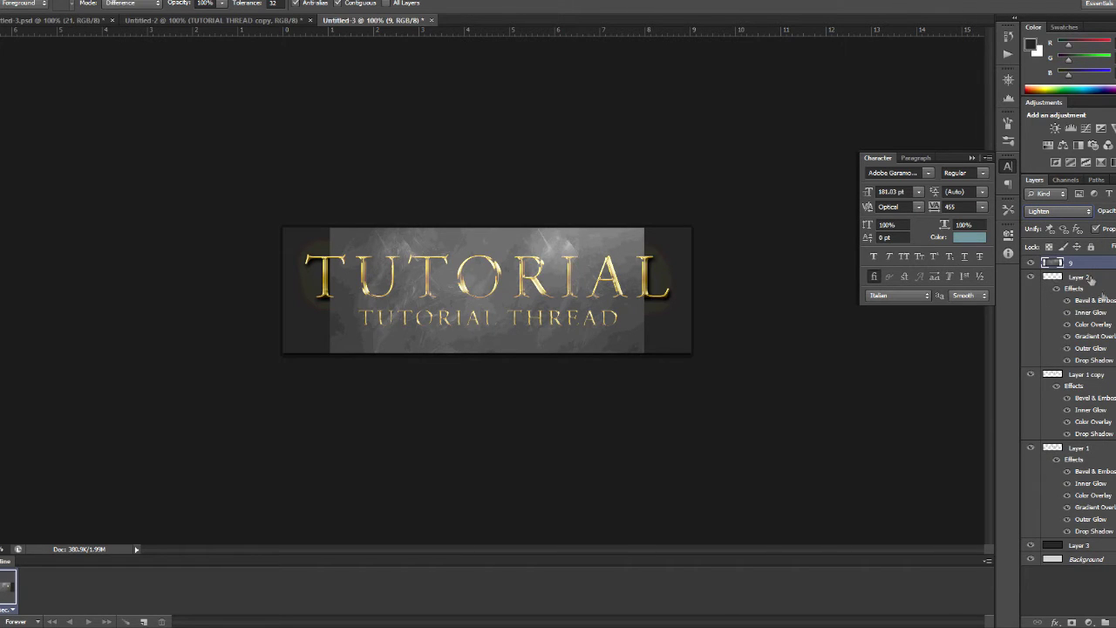
left_click(1115, 211)
left_click_drag(1115, 227, 1115, 228)
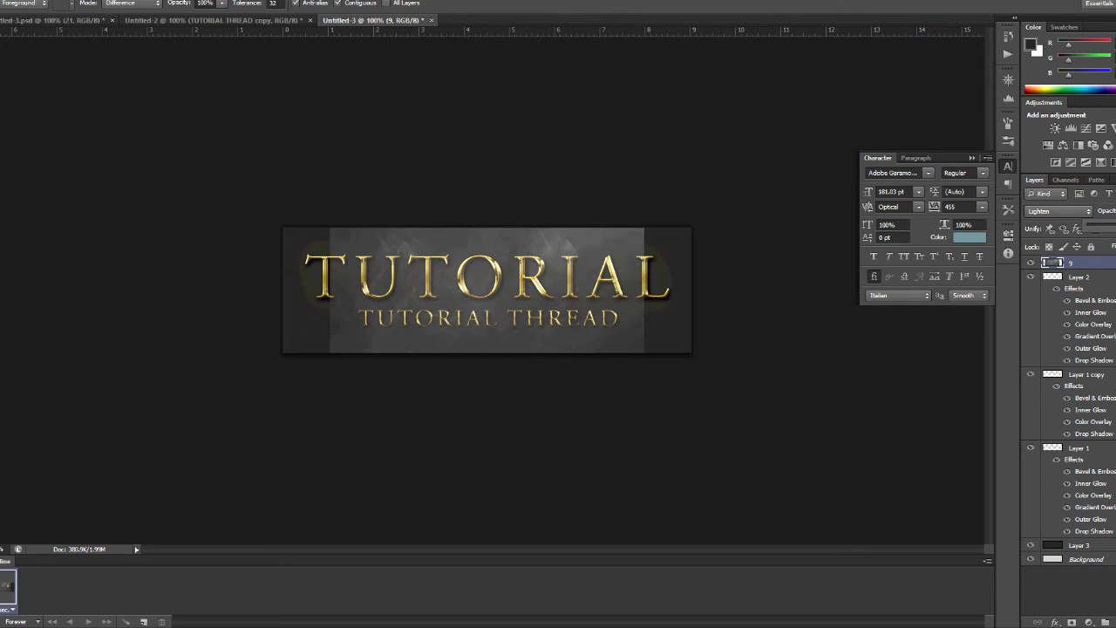
Step: Erase the texture's right and top edges behind the lettering, then shift the layer up-left
key("e")
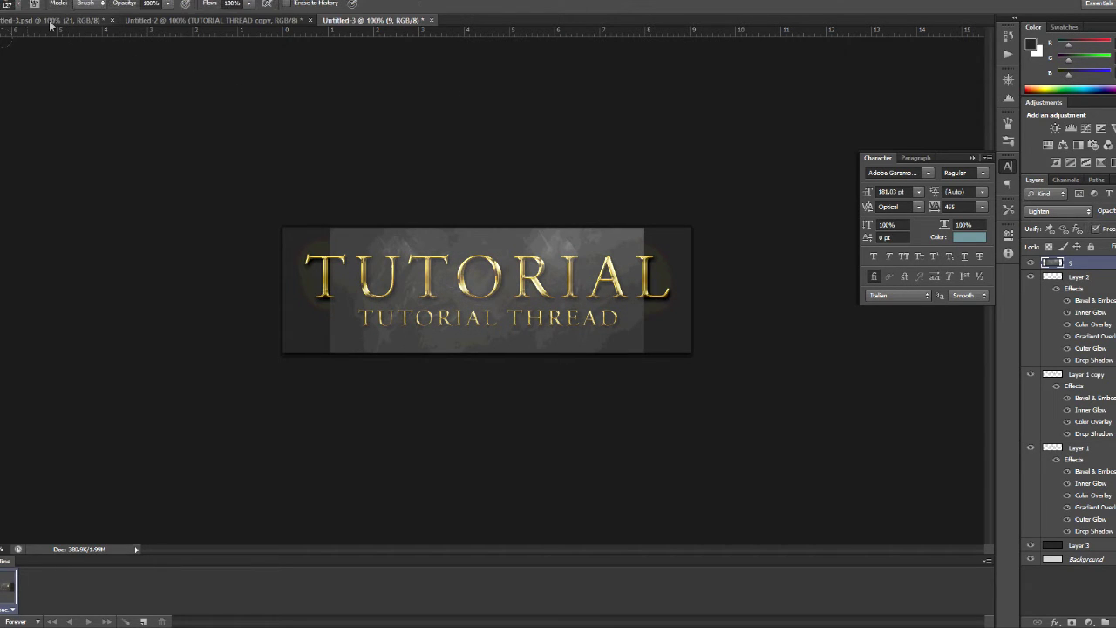
left_click(18, 4)
key("Return")
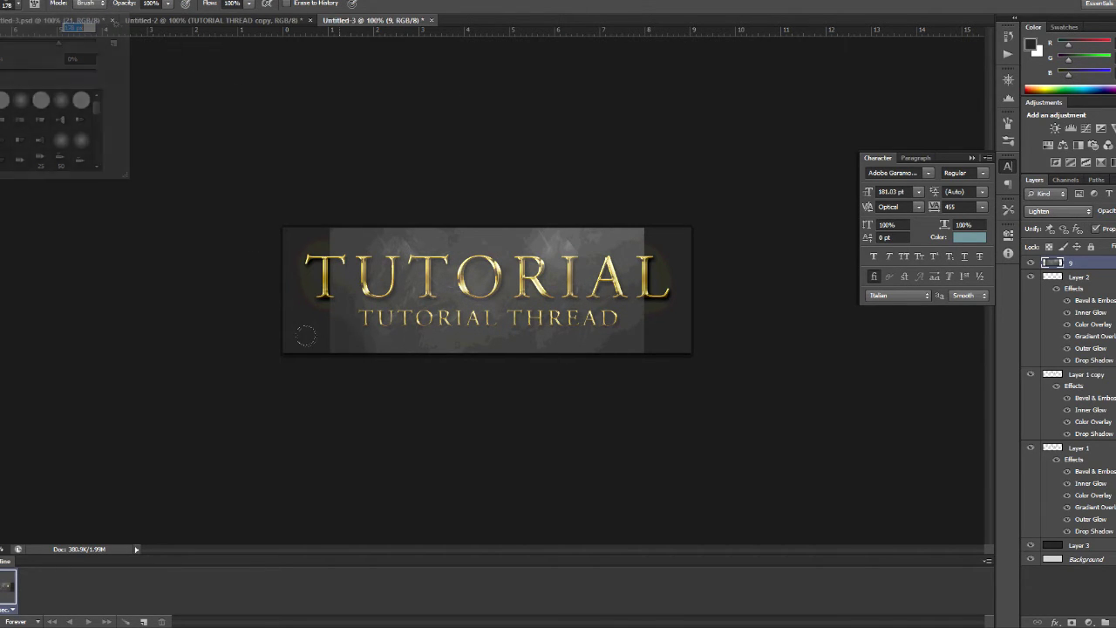
mouse_move(612, 350)
left_mouse_down()
mouse_move(653, 277)
mouse_move(619, 170)
mouse_move(550, 159)
mouse_move(411, 171)
mouse_move(317, 190)
left_mouse_up()
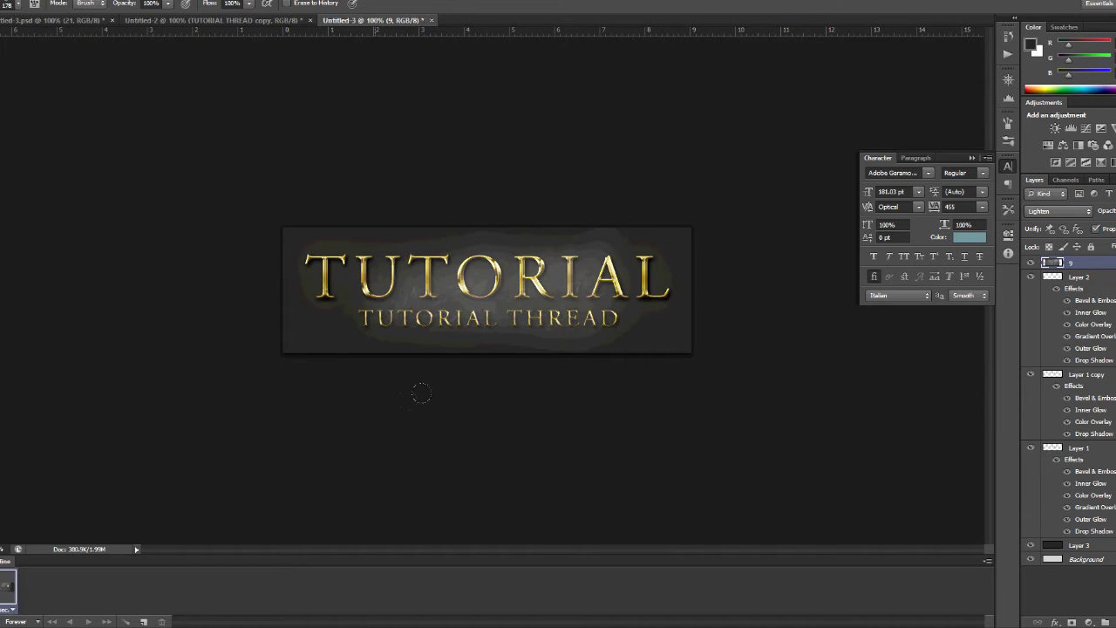
mouse_move(678, 339)
left_mouse_down()
mouse_move(572, 202)
mouse_move(410, 172)
left_mouse_up()
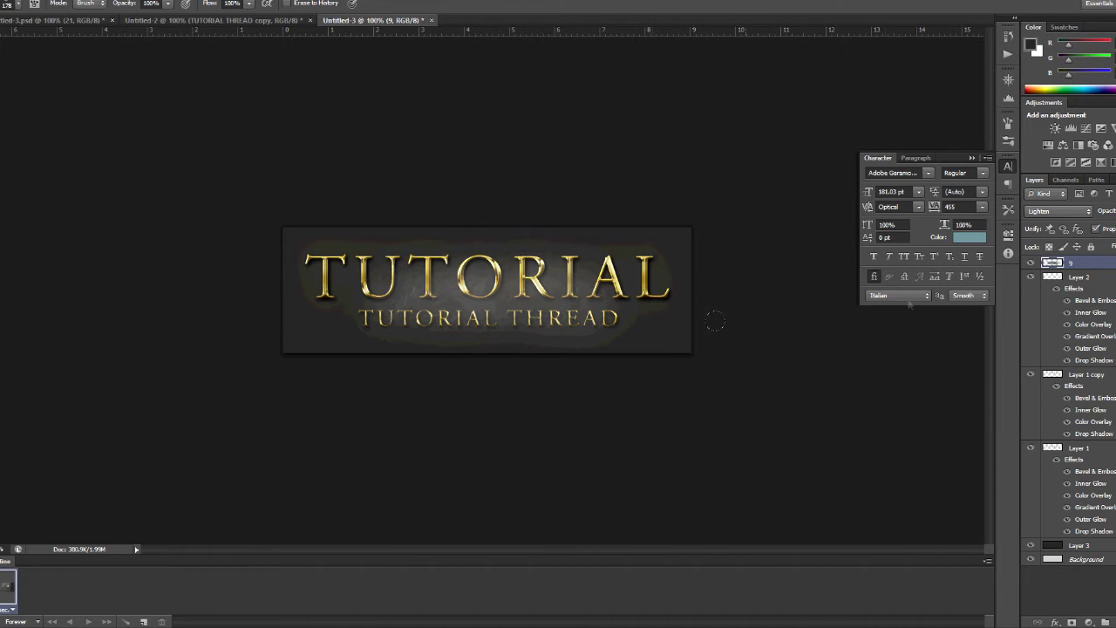
left_click_drag(625, 333, 565, 279)
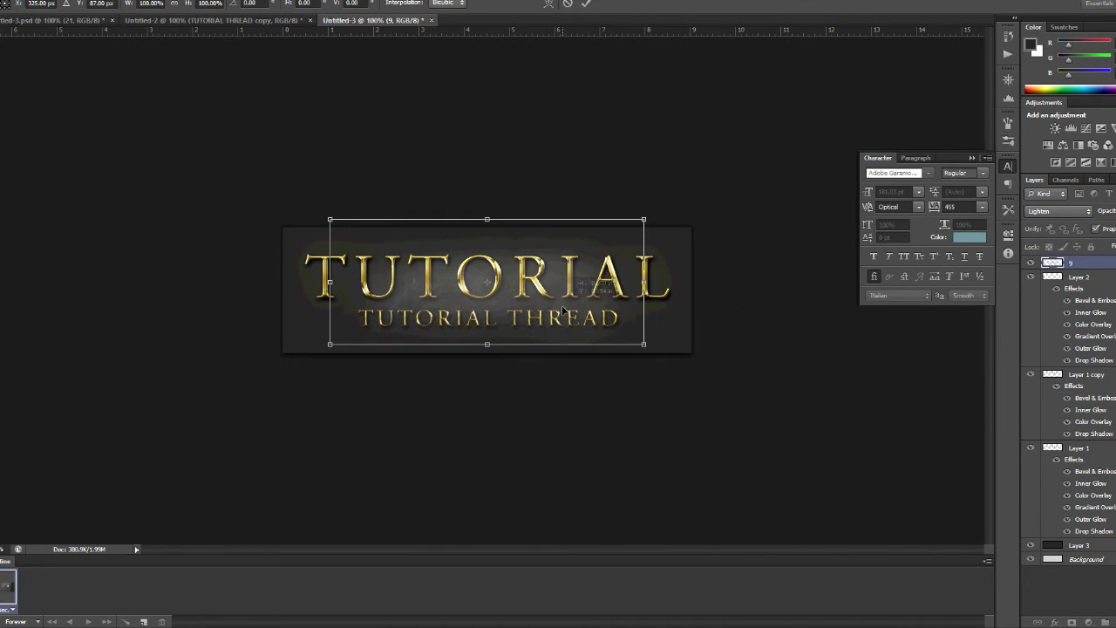
Step: Preview texture image 9 from the Textures folder, then return to the ACTEDA'S GRAPHIC SERVICE document
key("alt+Tab")
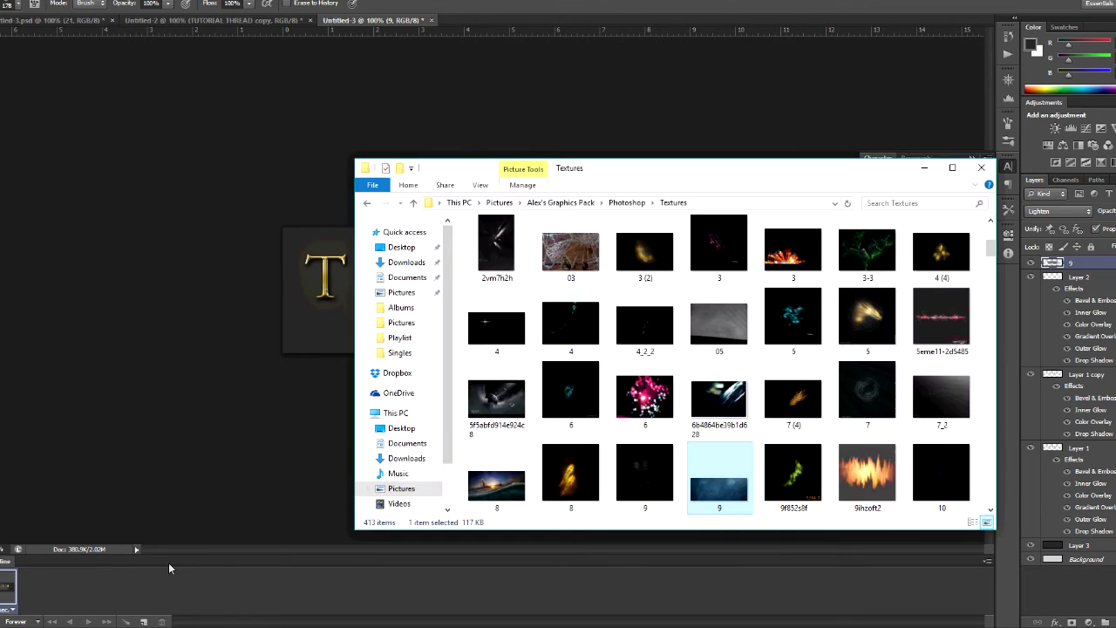
double_click(726, 494)
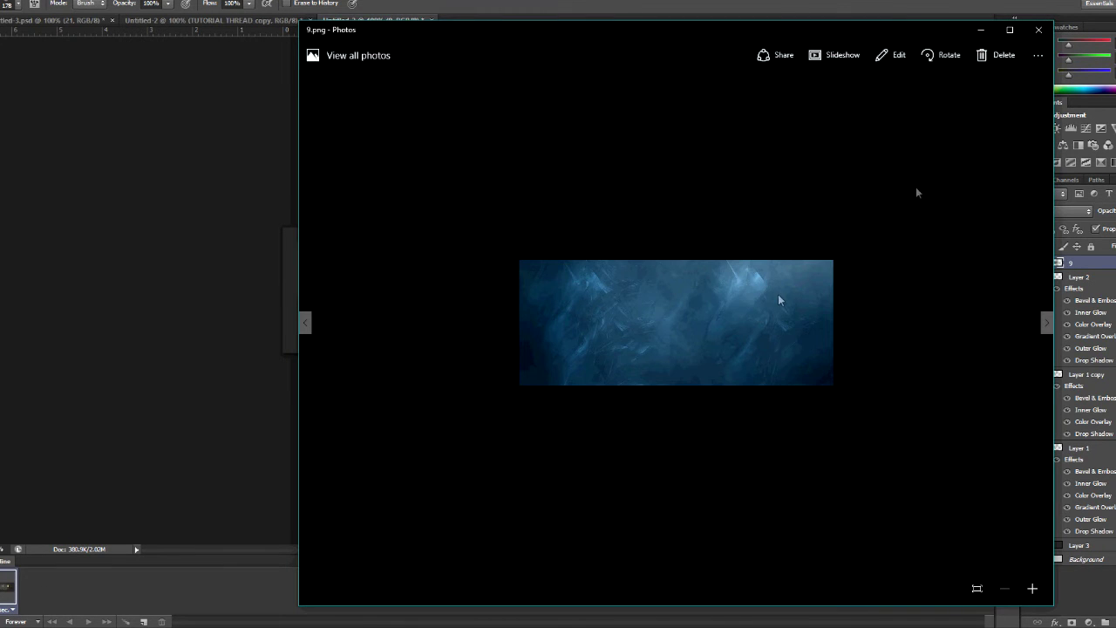
left_click(1039, 30)
left_click(203, 263)
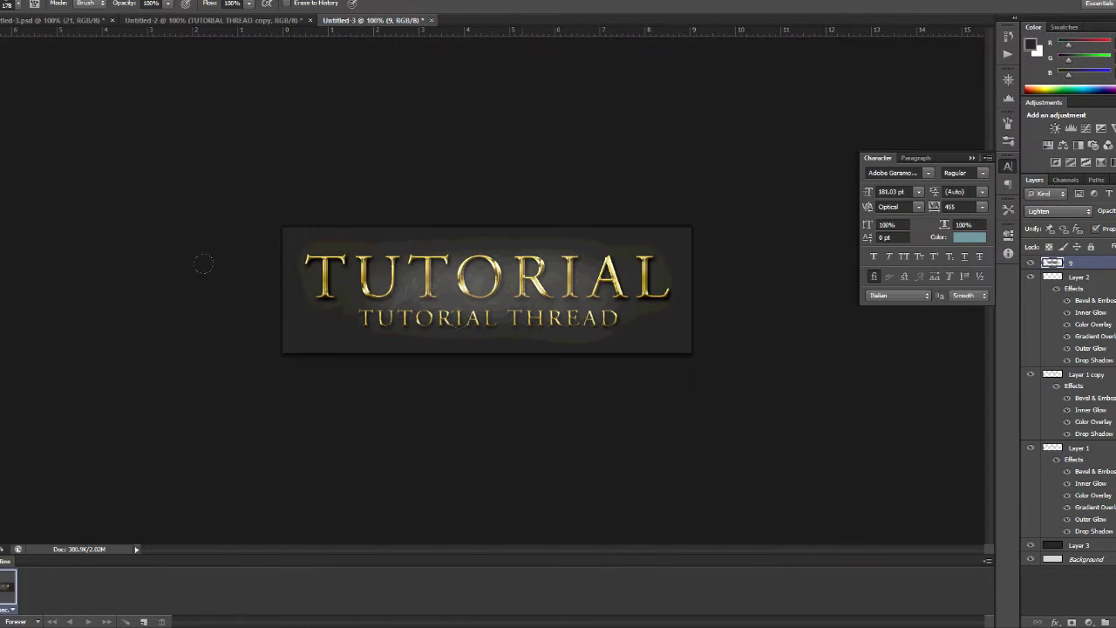
left_click(77, 21)
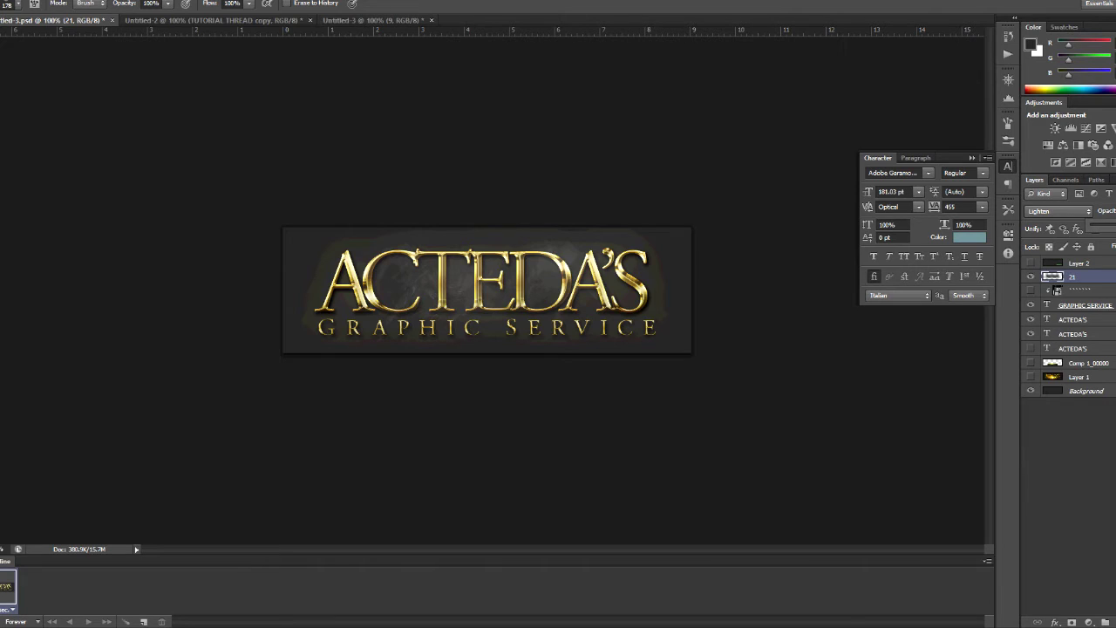
Step: Change the smoke layer's blend mode to Normal, then go back to the Untitled-3 TUTORIAL banner
left_click(1089, 211)
left_click(1061, 228)
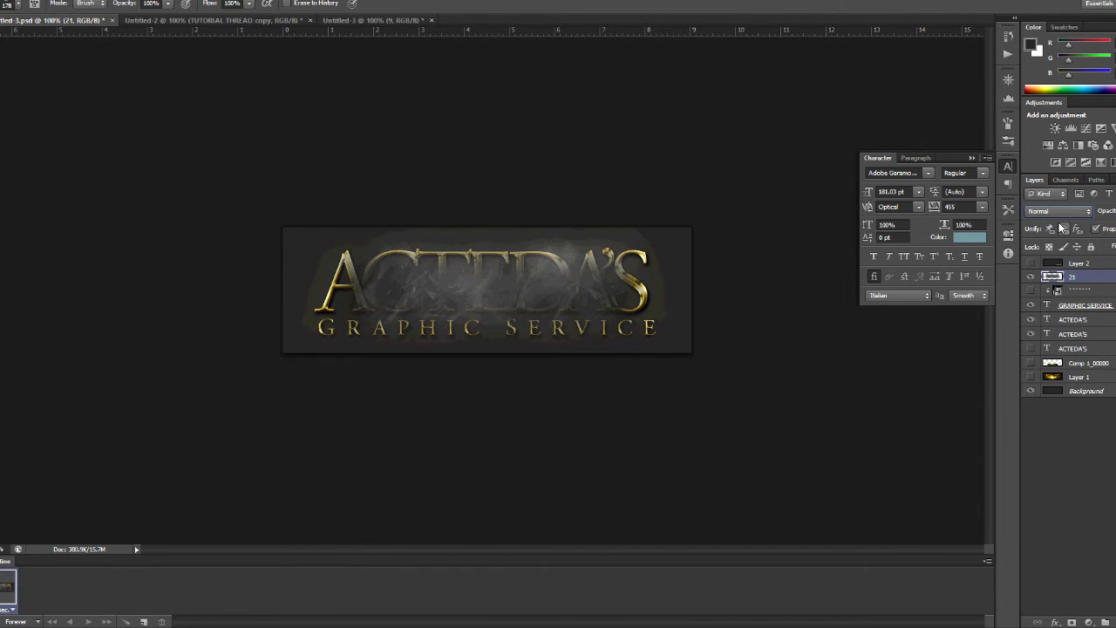
left_click(373, 19)
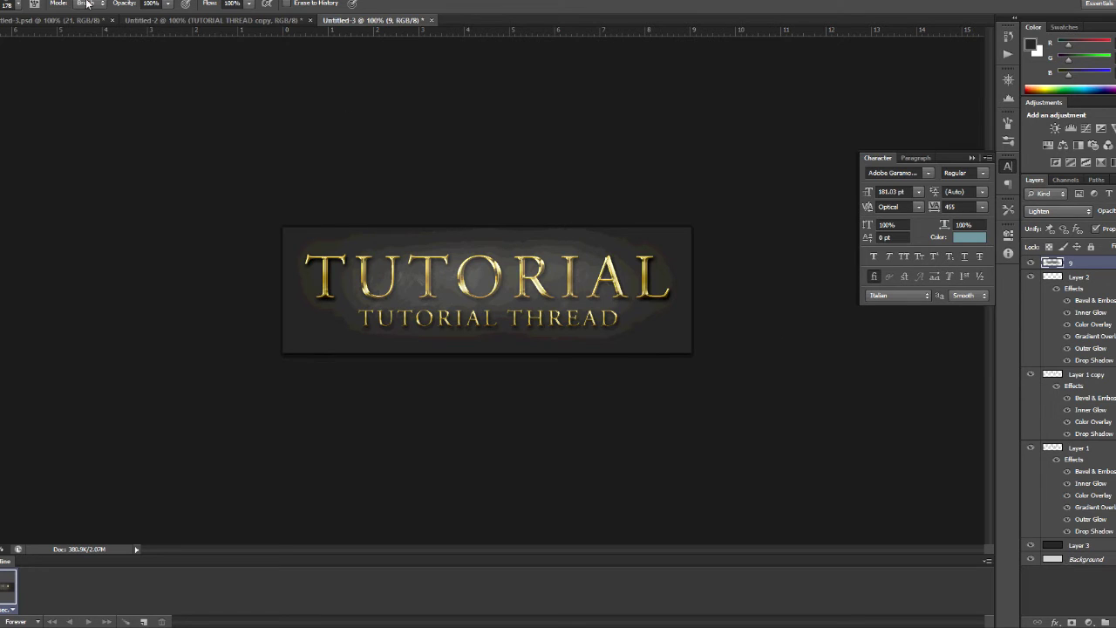
left_click(10, 0)
Step: Save the TUTORIAL banner as a PNG named 'thread' in the ex-20_images folder
left_click(140, 132)
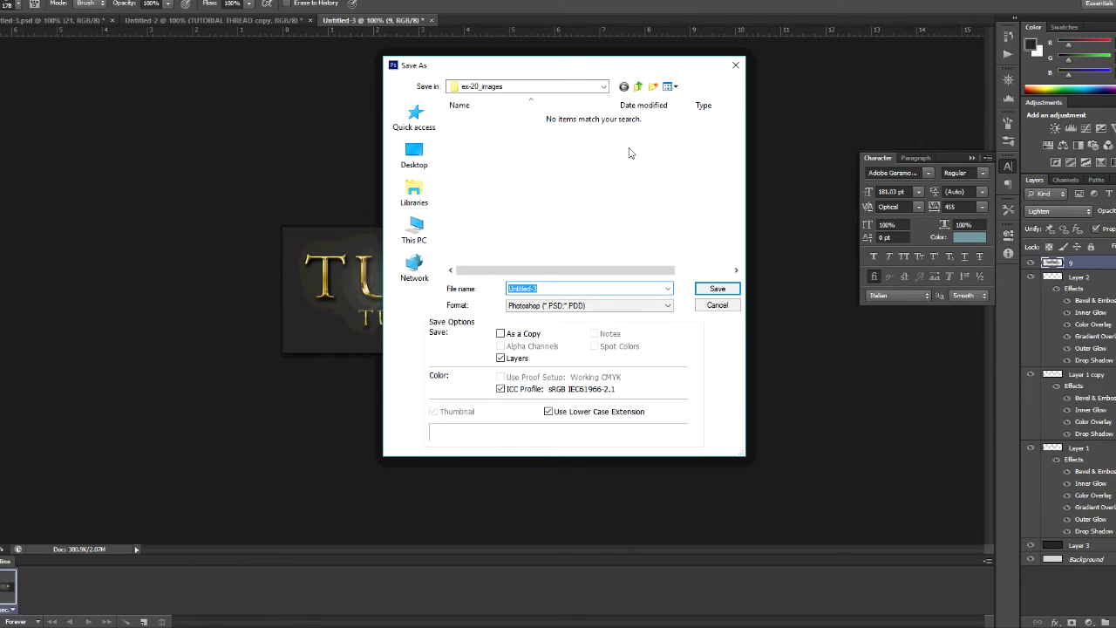
type("thread")
left_click(590, 305)
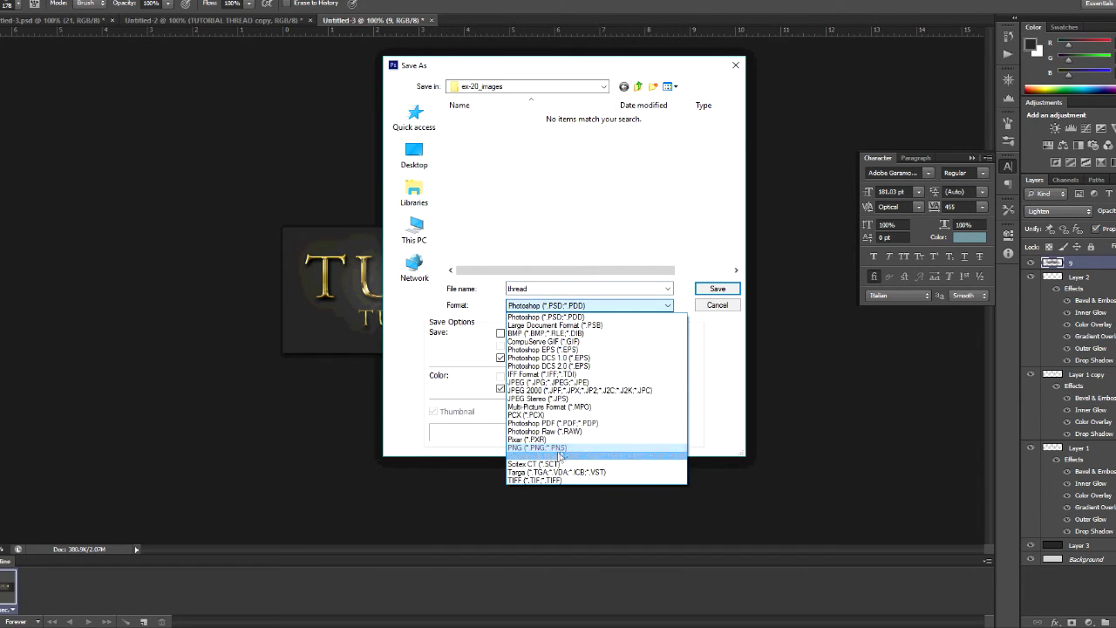
left_click(576, 456)
key("Return")
key("Return")
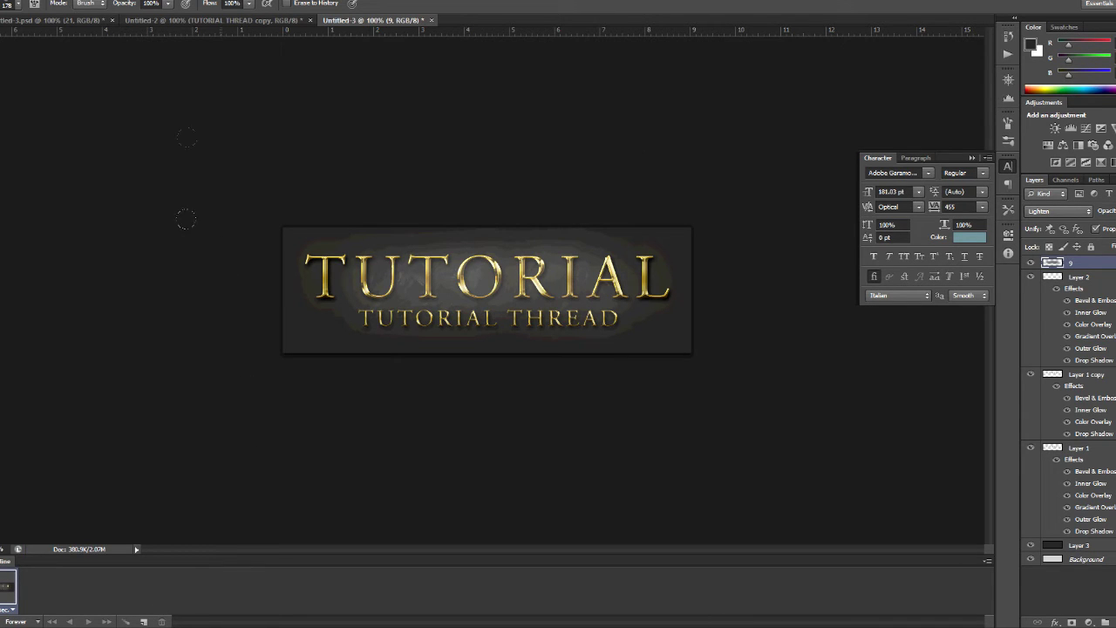
key("alt+f")
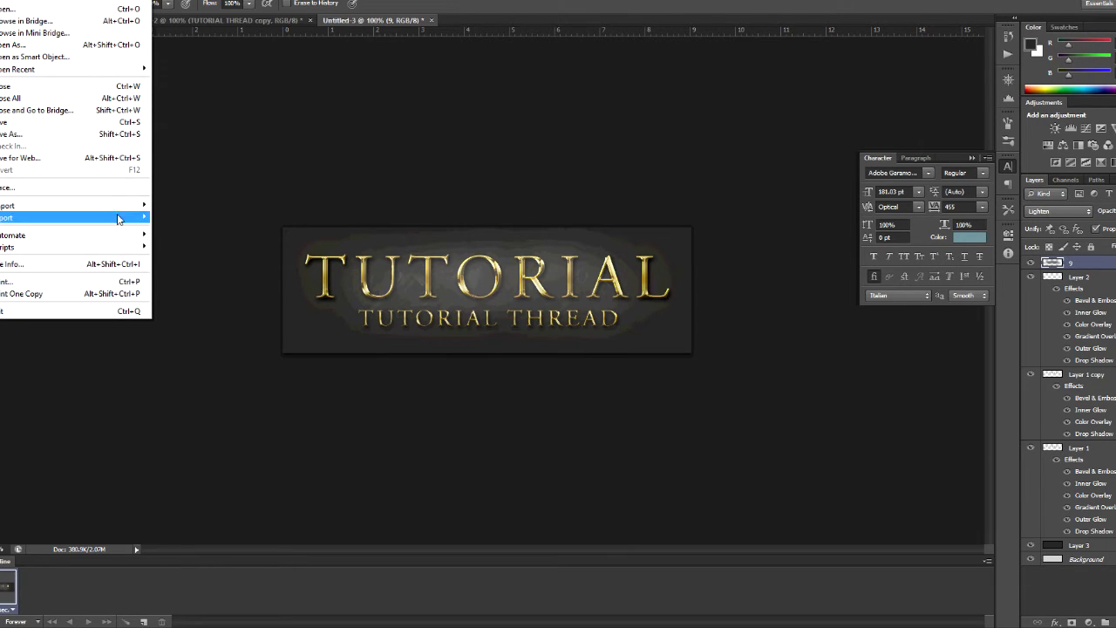
Step: Dismiss the File menu without exporting and switch to the empty Sony Vegas Pro project
mouse_move(122, 223)
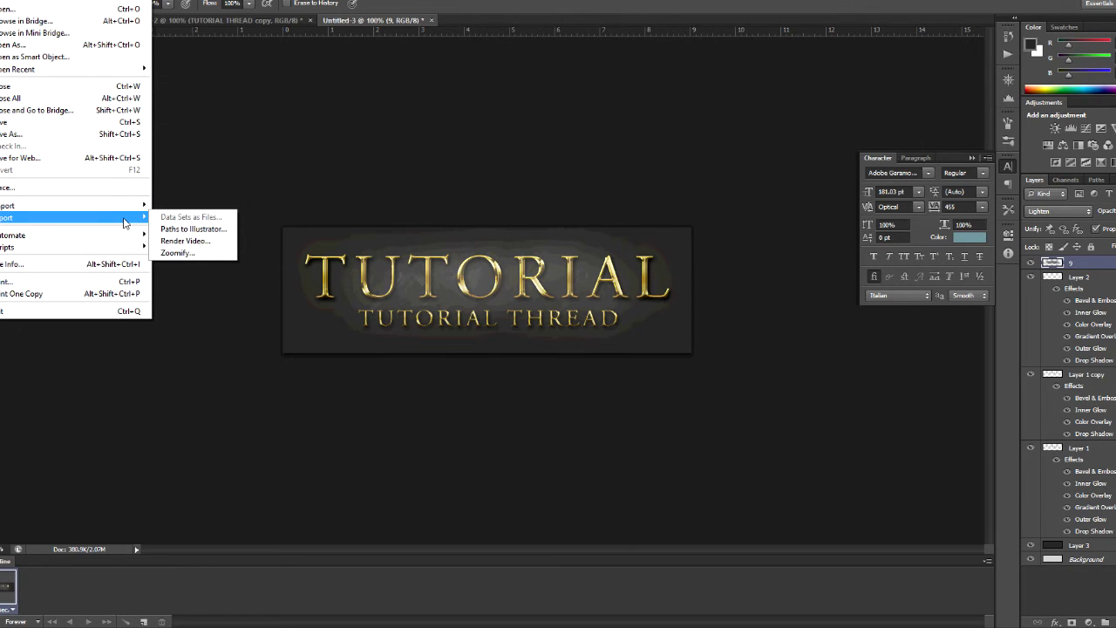
left_click(443, 218)
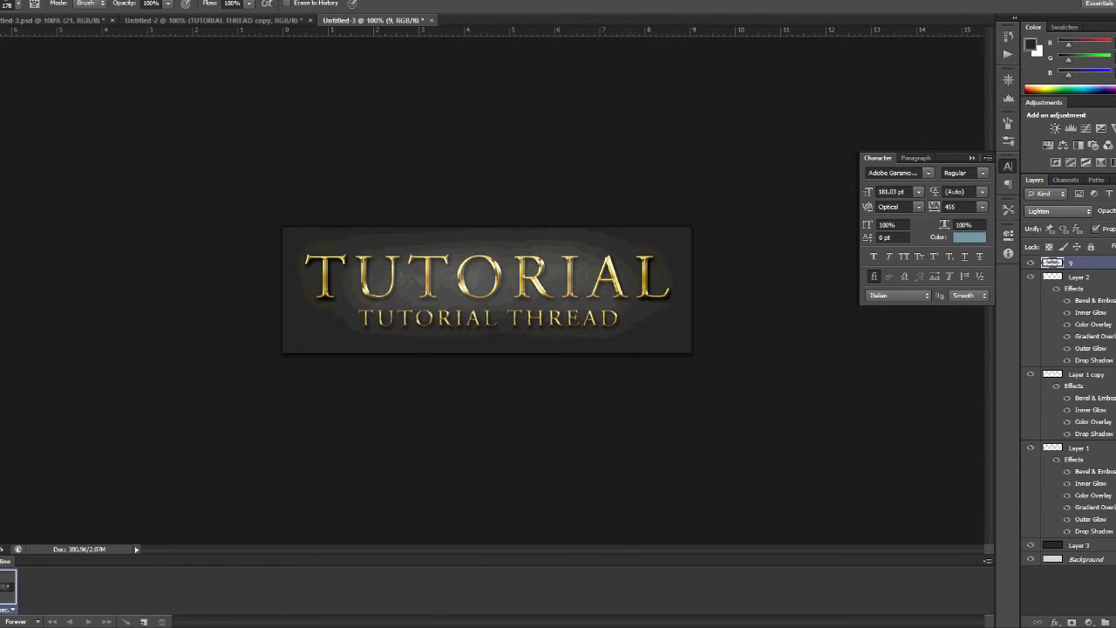
left_click(95, 590)
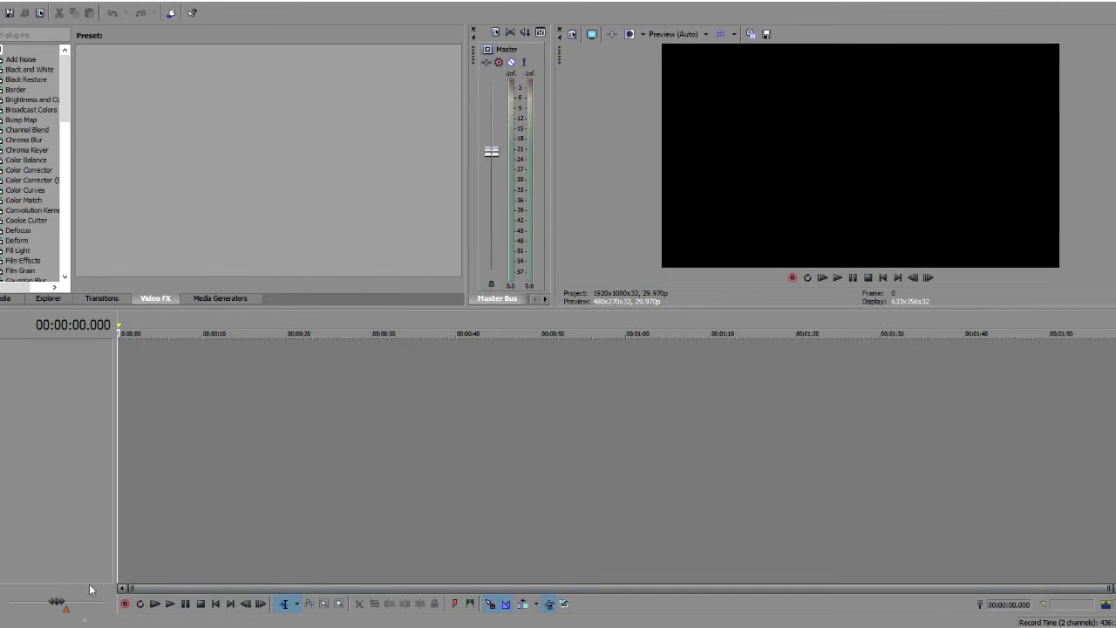
Step: Drag thread.png from the file browser onto the Vegas timeline and reset the cursor to the start
key("alt+Tab")
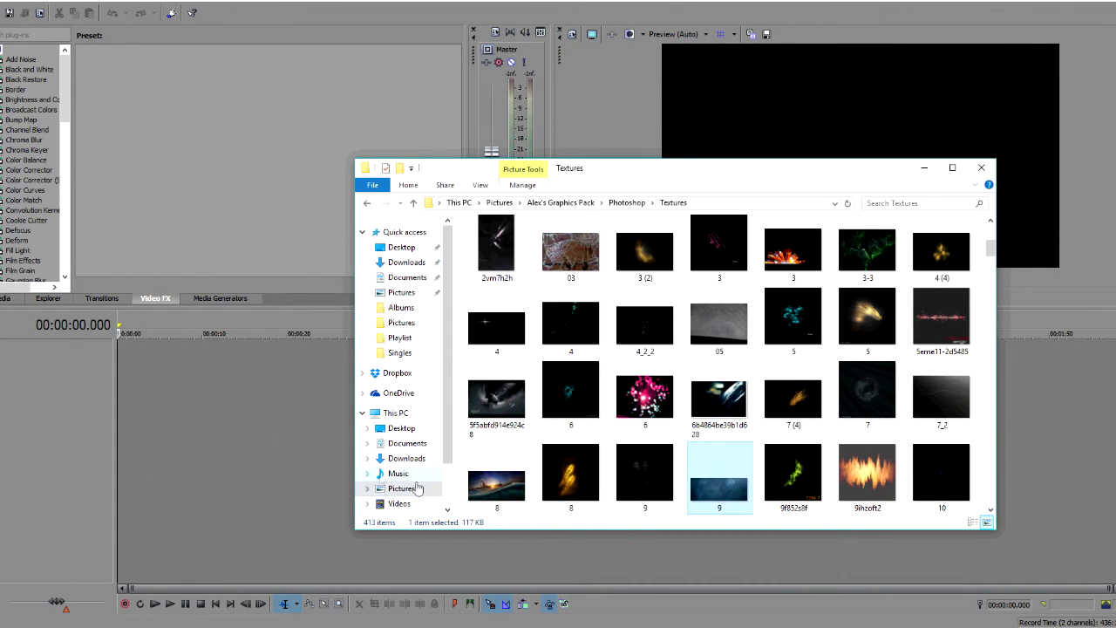
left_click_drag(511, 242, 124, 378)
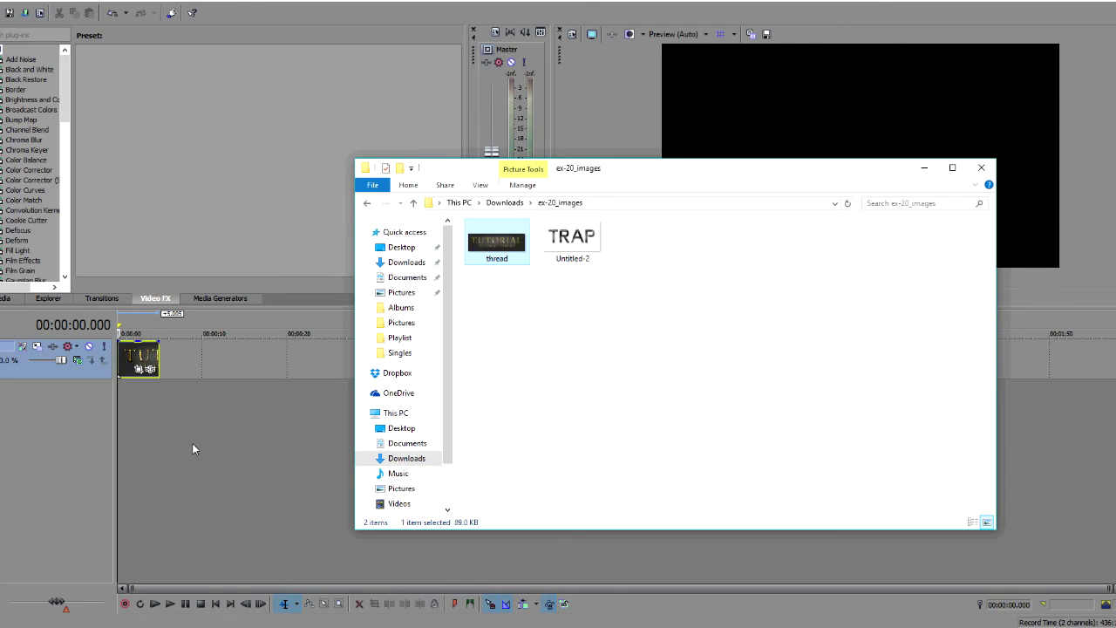
left_click(128, 421)
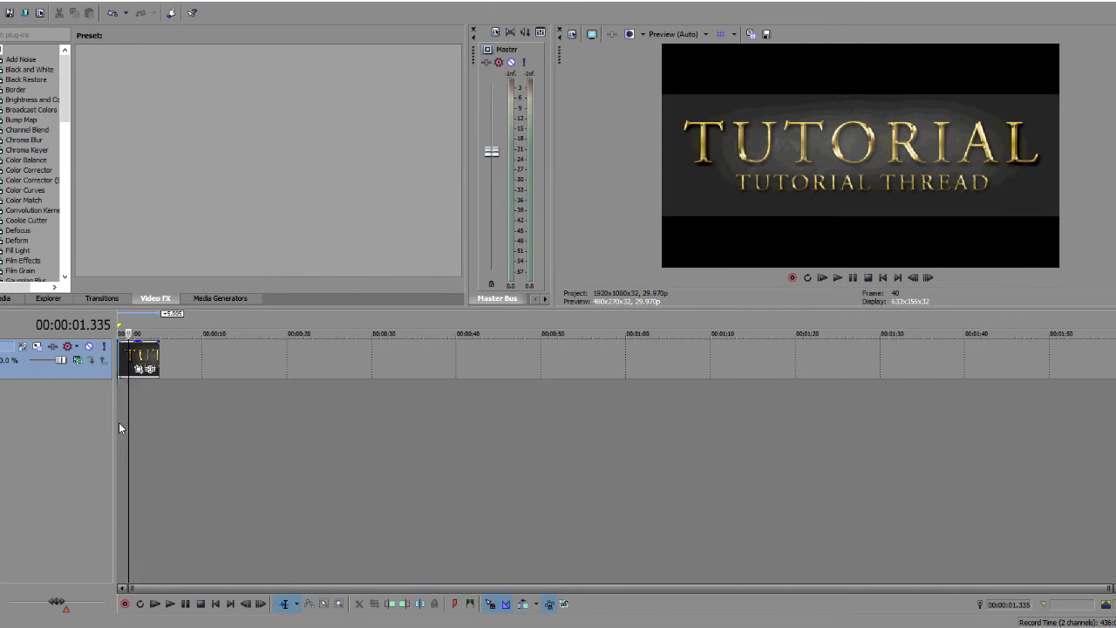
left_click(119, 425)
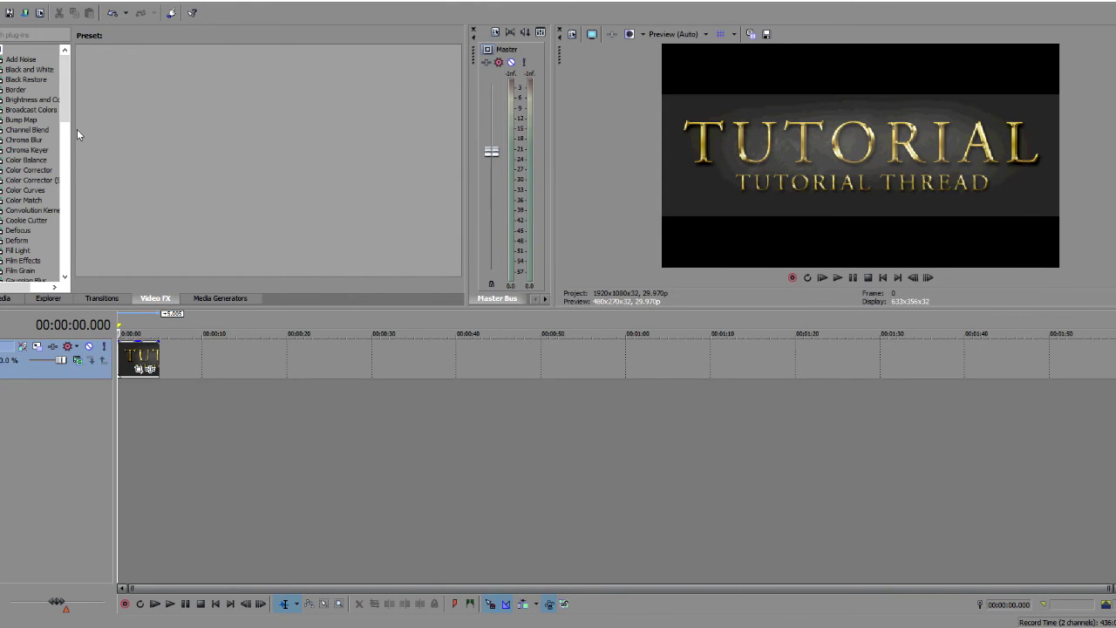
Step: Set the project video size to 650 × 200 in Project Properties and preview it
key("alt+f")
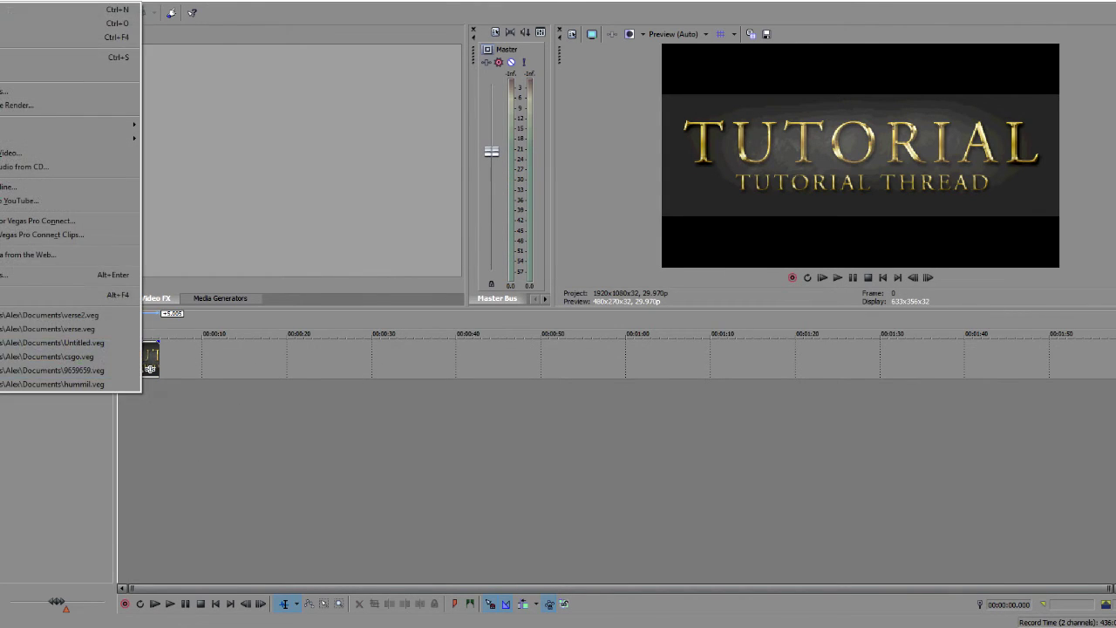
left_click(24, 275)
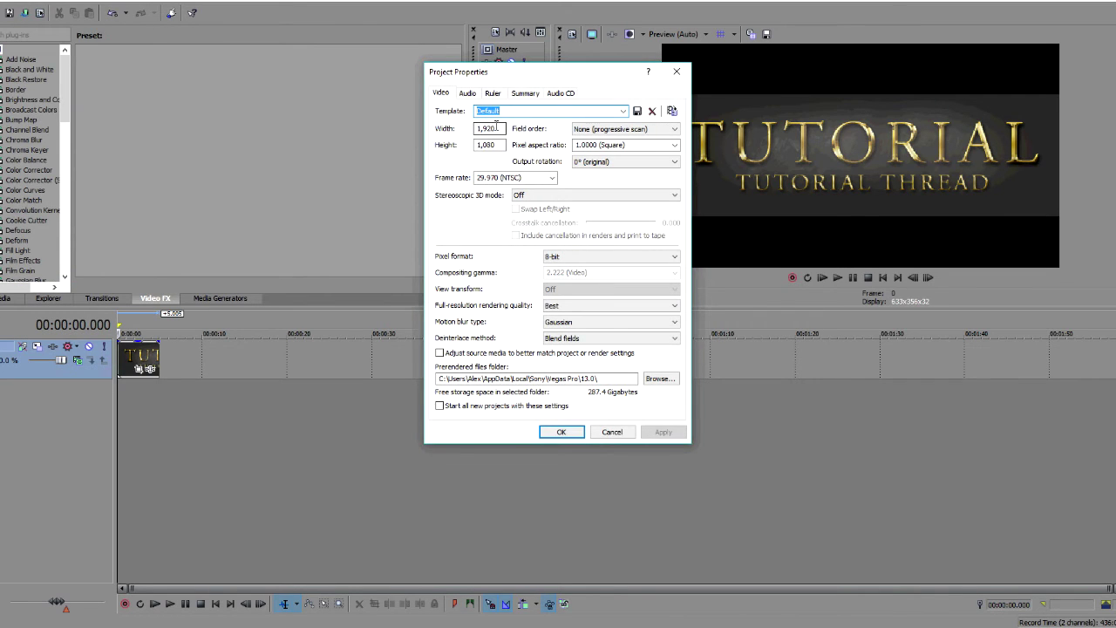
key("Tab")
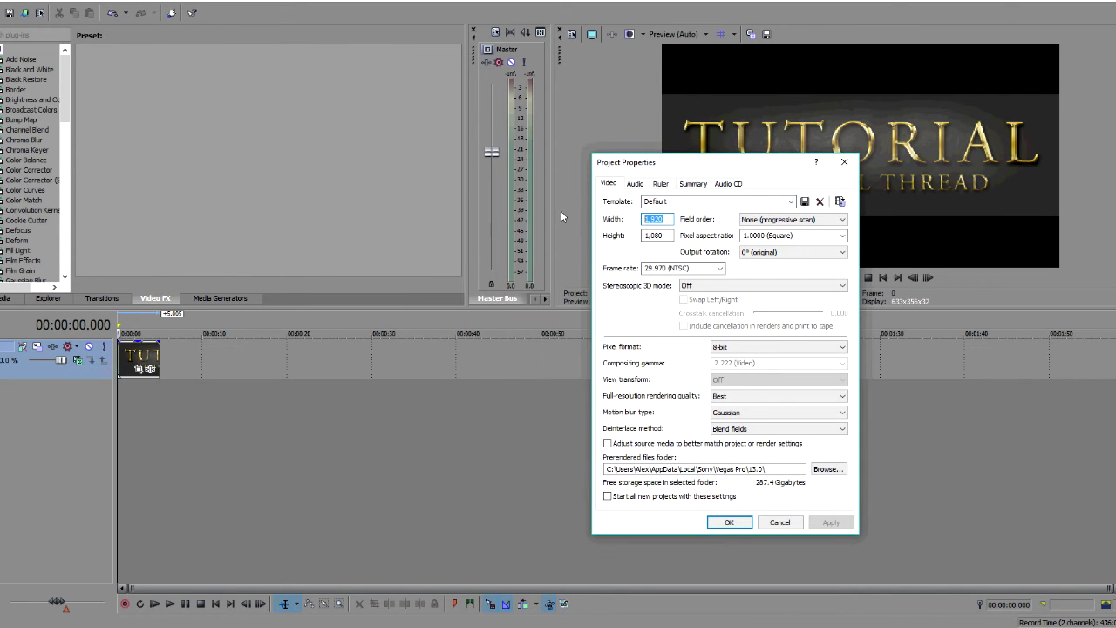
type("650")
key("Tab")
type("200")
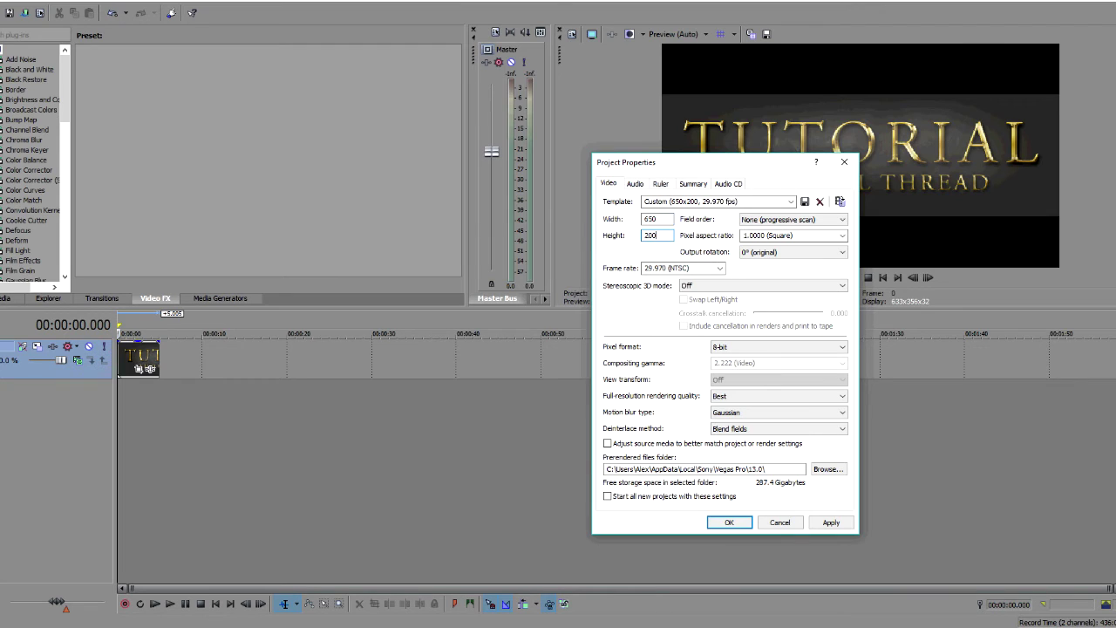
key("Return")
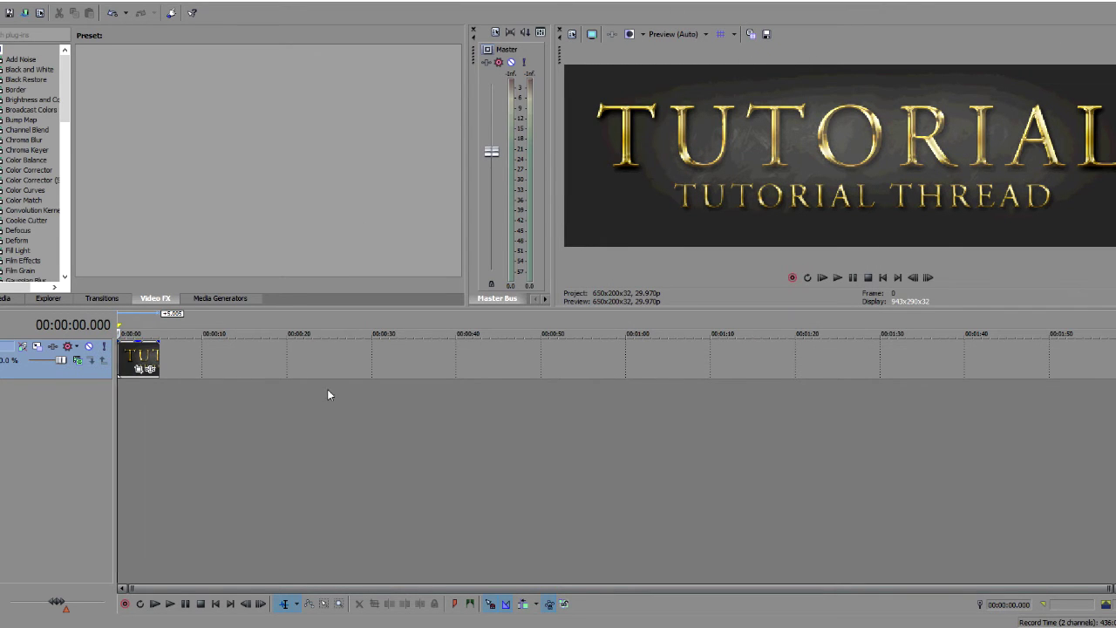
key("space")
key("space")
Step: Insert an empty video track and place particle clip 4 from Videos\Particles at its start
right_click(185, 357)
left_click(226, 455)
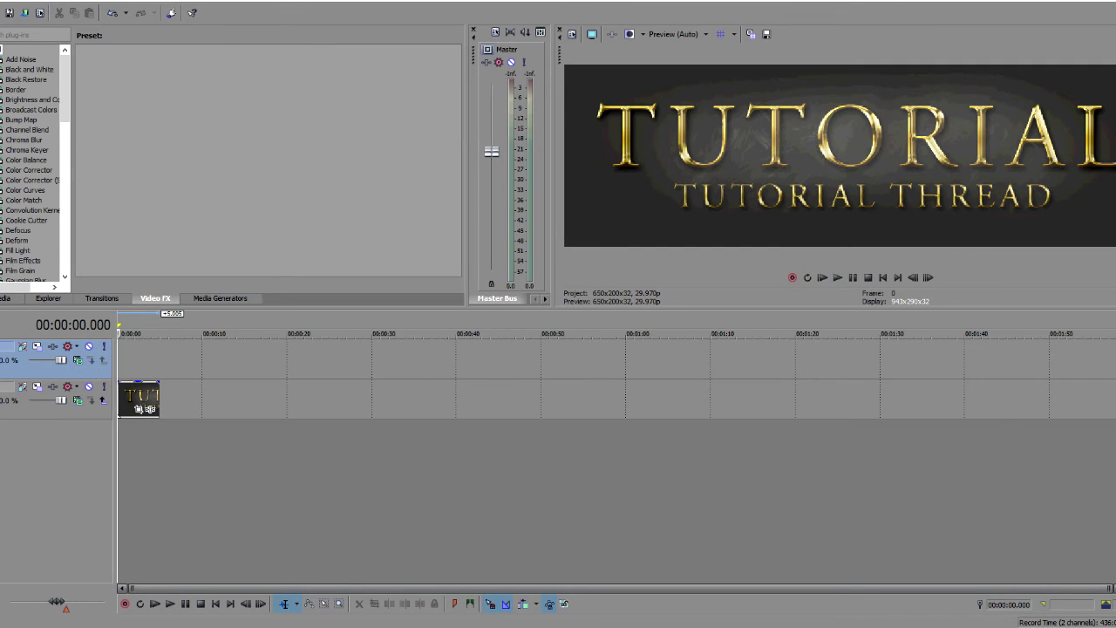
key("alt+Tab")
left_click(544, 324)
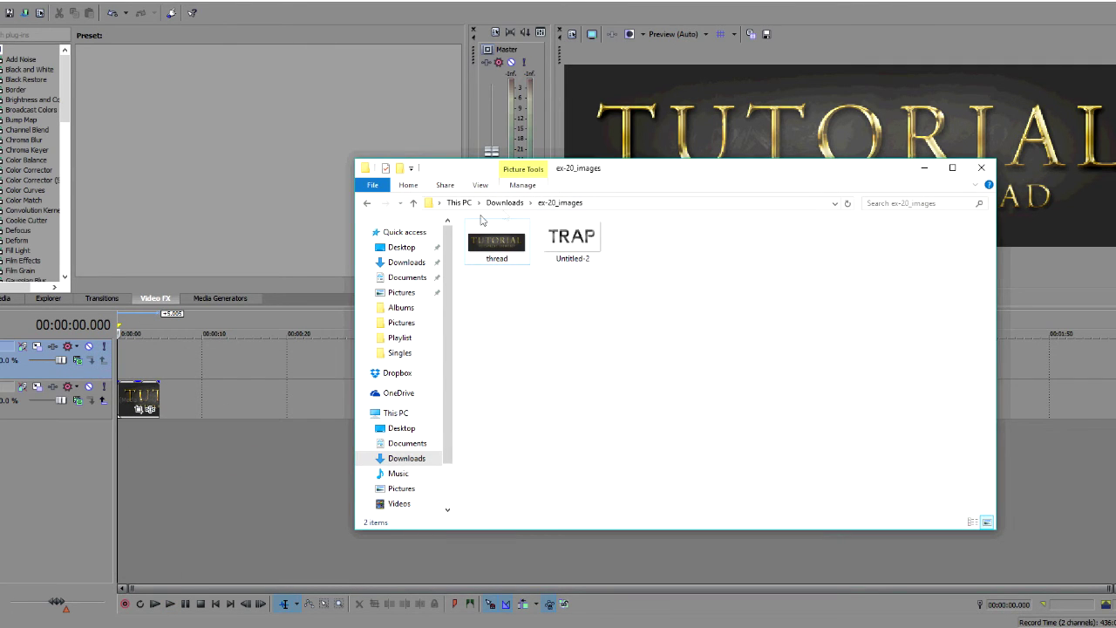
left_click(403, 503)
double_click(583, 342)
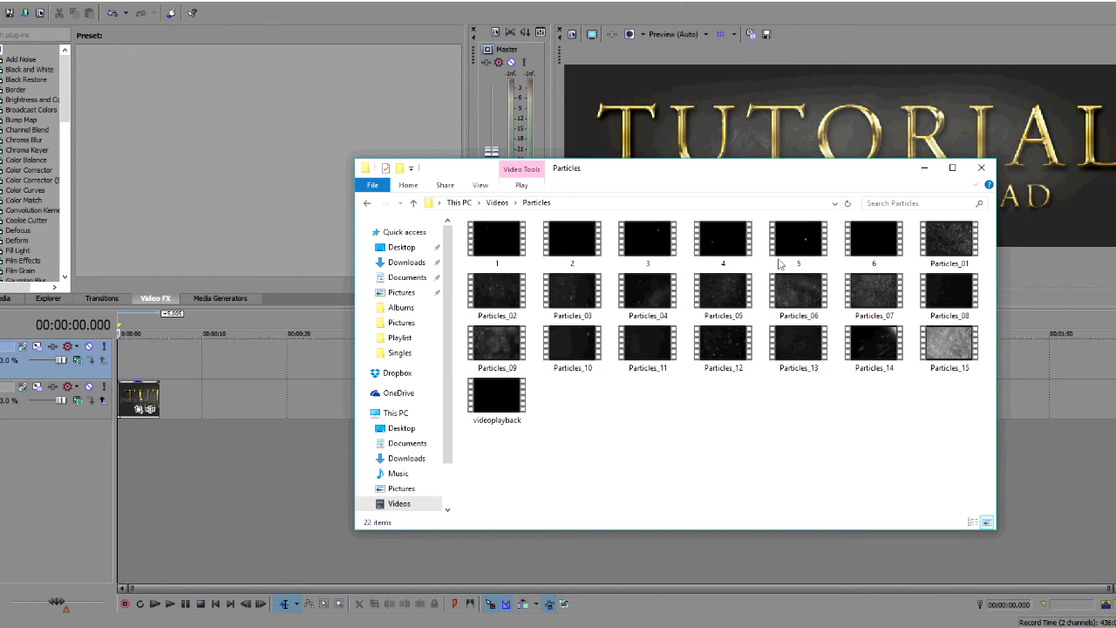
left_click_drag(733, 248, 124, 420)
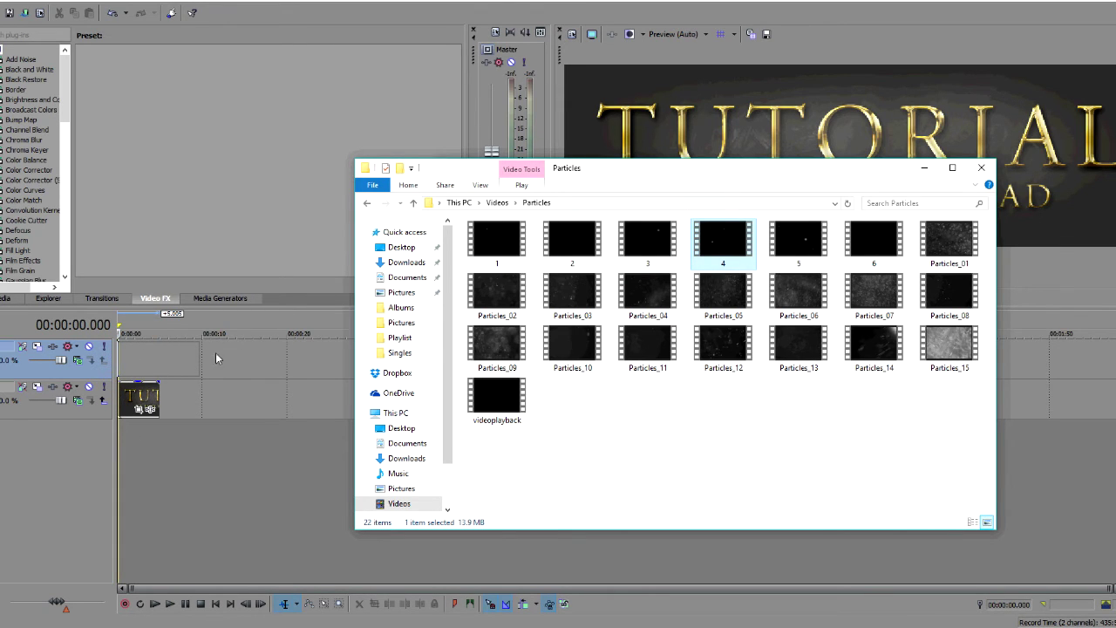
left_click_drag(215, 352, 217, 354)
Step: Keep project settings, turn off Maintain Aspect Ratio on the particle clip, and trim it to the title's length
left_click(660, 235)
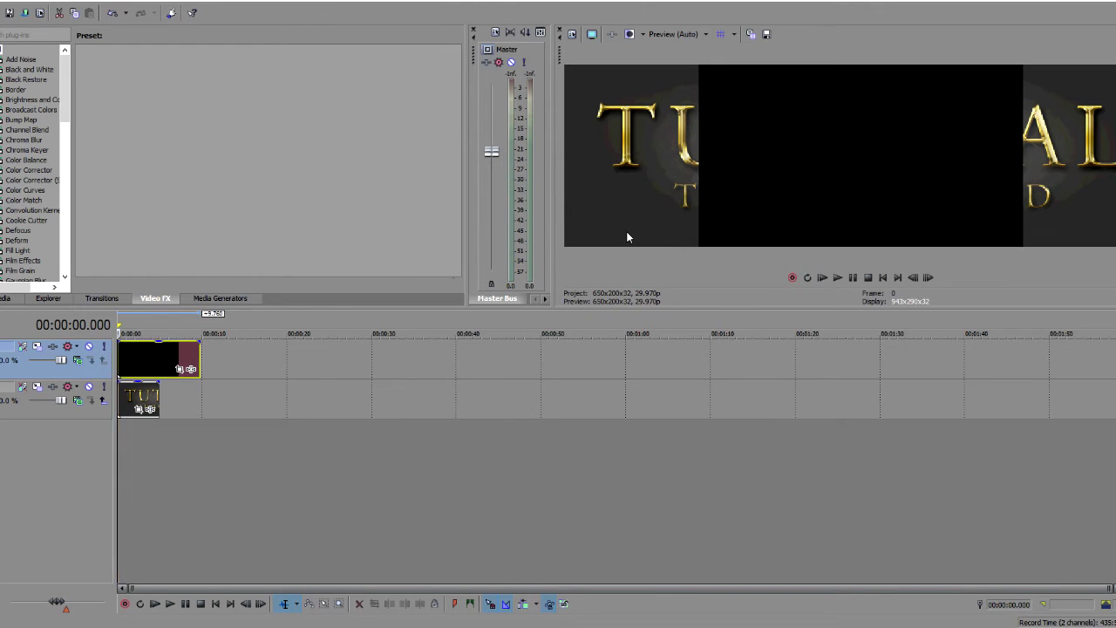
left_click(141, 366)
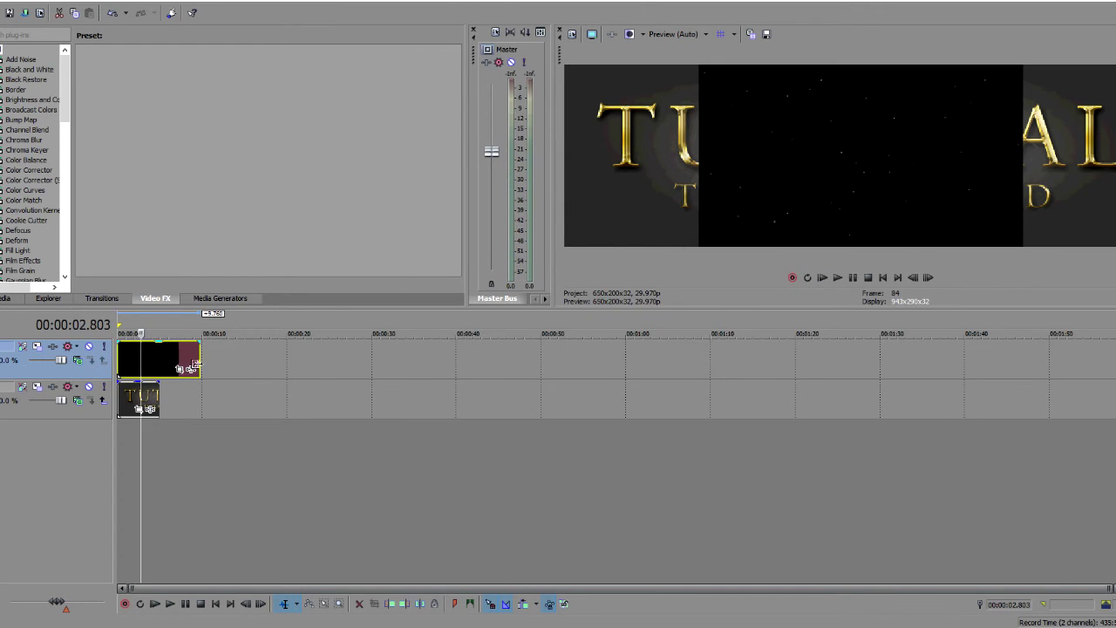
right_click(190, 365)
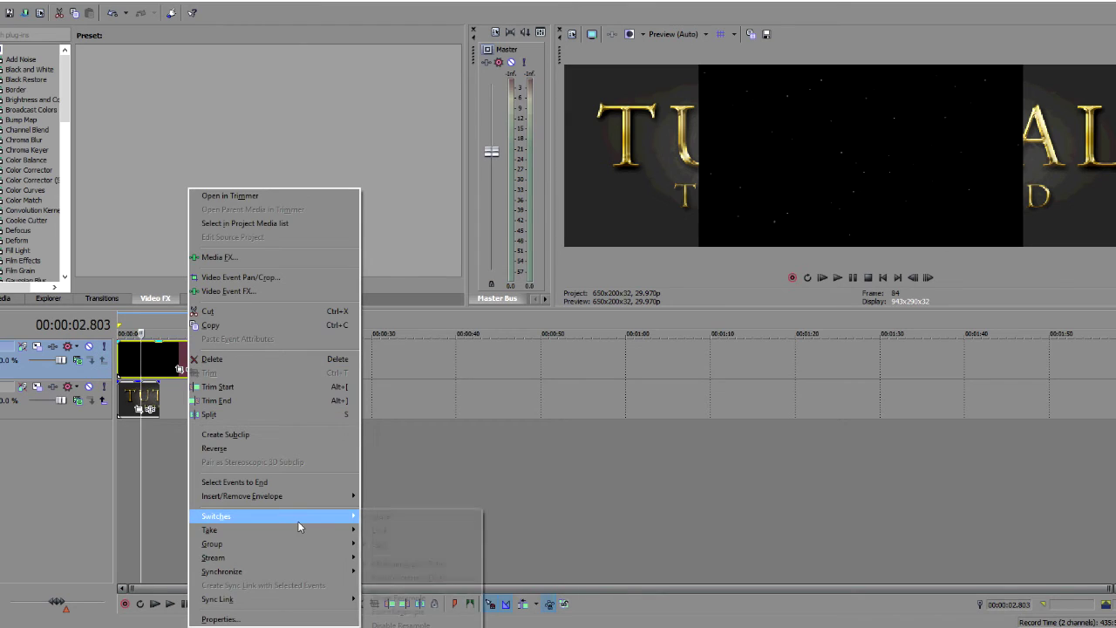
mouse_move(297, 516)
left_click(425, 565)
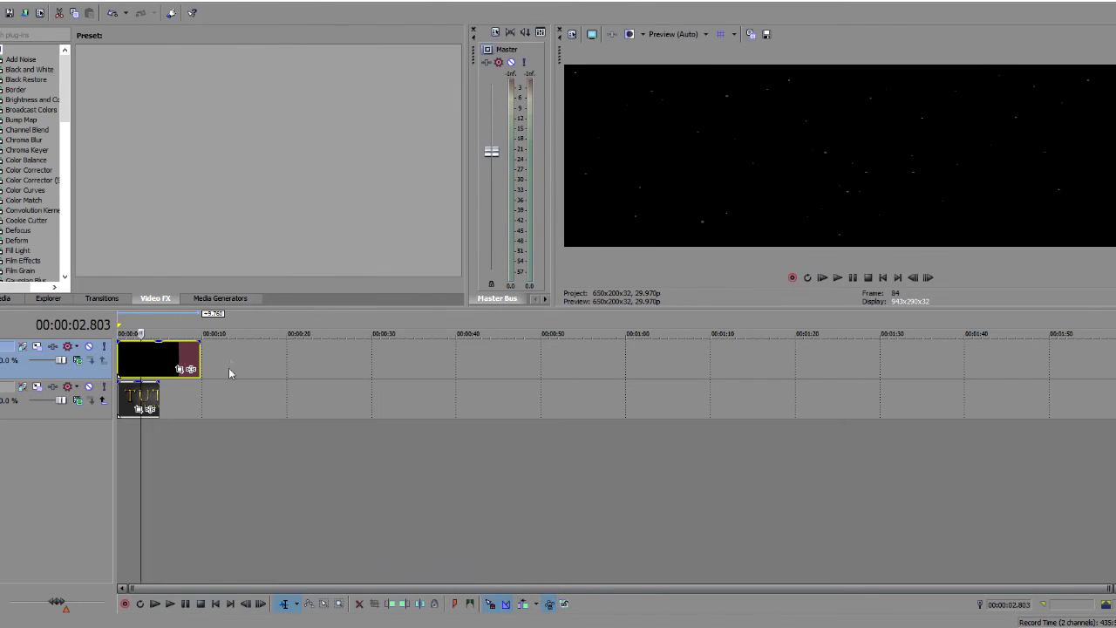
left_click_drag(199, 362, 158, 362)
Step: Set the particle track's compositing mode to Lighten and play the result from the start
left_click(122, 389)
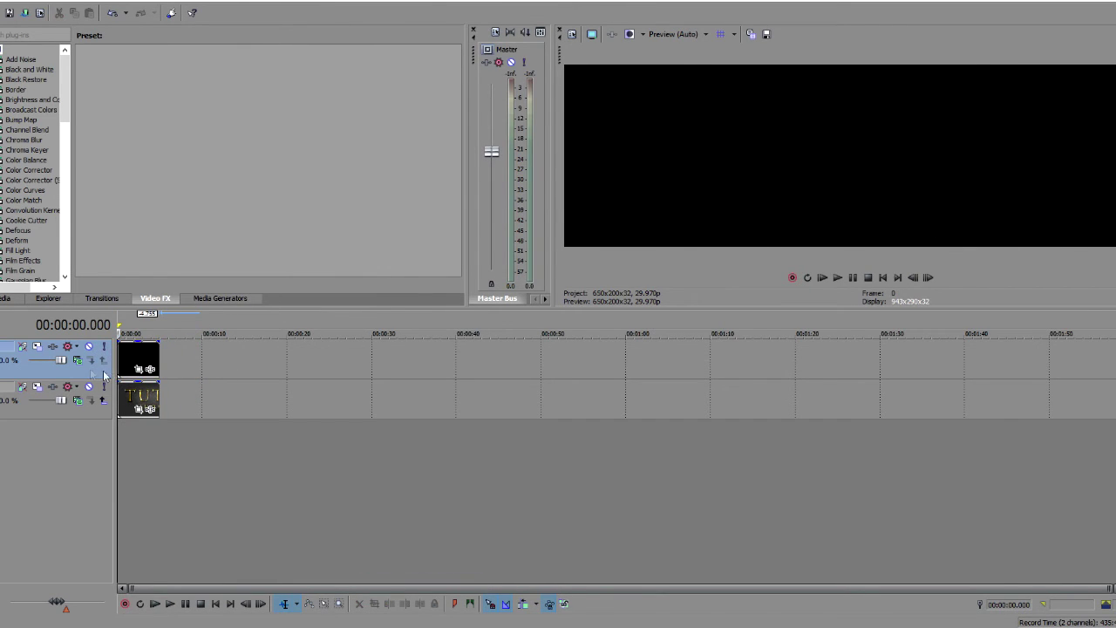
left_click(79, 361)
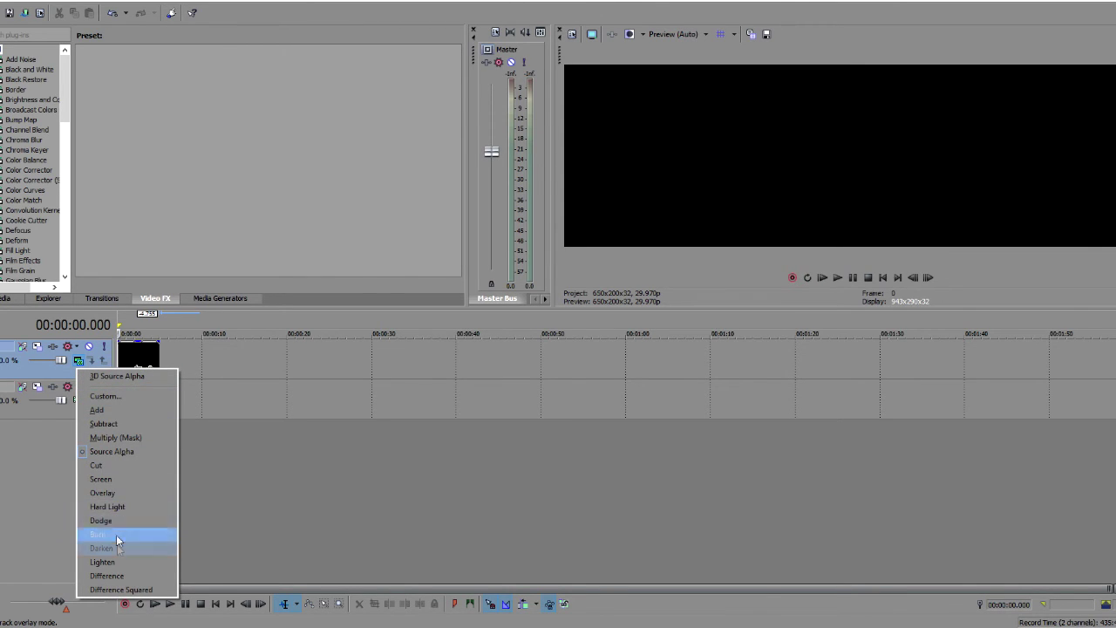
left_click(103, 562)
key("space")
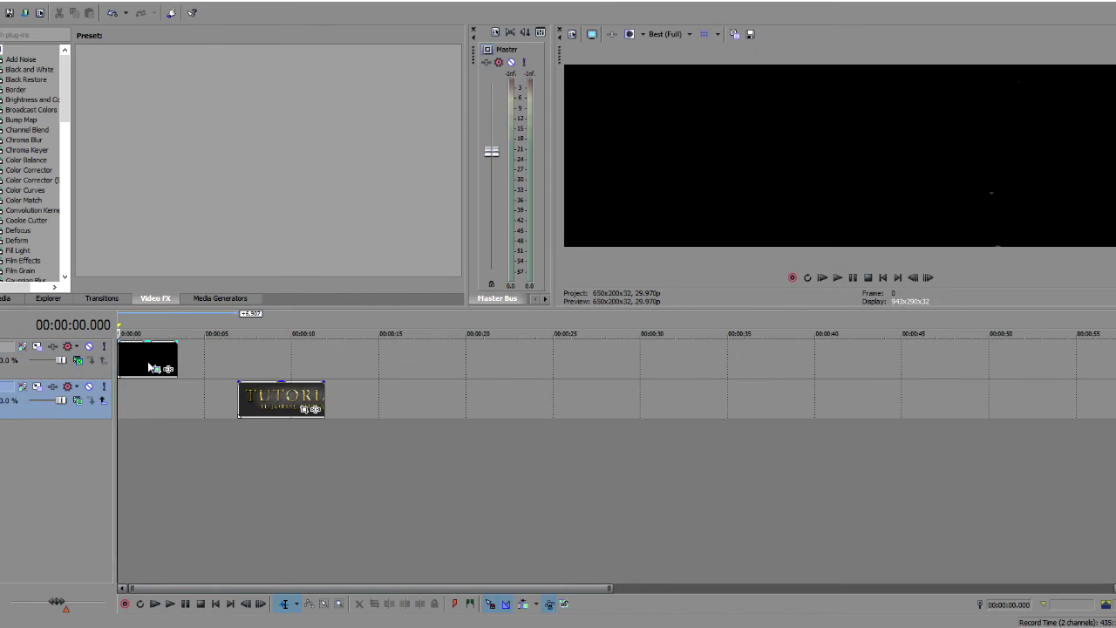
Step: Paste a copy of the particle clip at 3.470 seconds and reverse it
left_click(147, 361)
left_click(120, 415)
left_click_drag(119, 418, 177, 406)
left_click(177, 401)
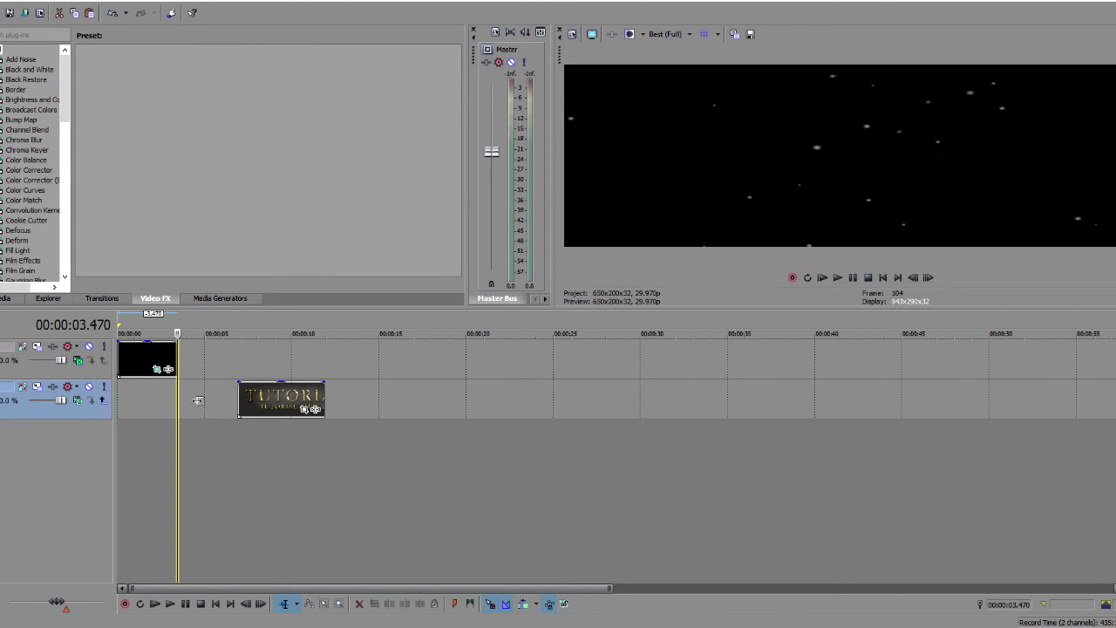
key("ctrl+v")
right_click(136, 395)
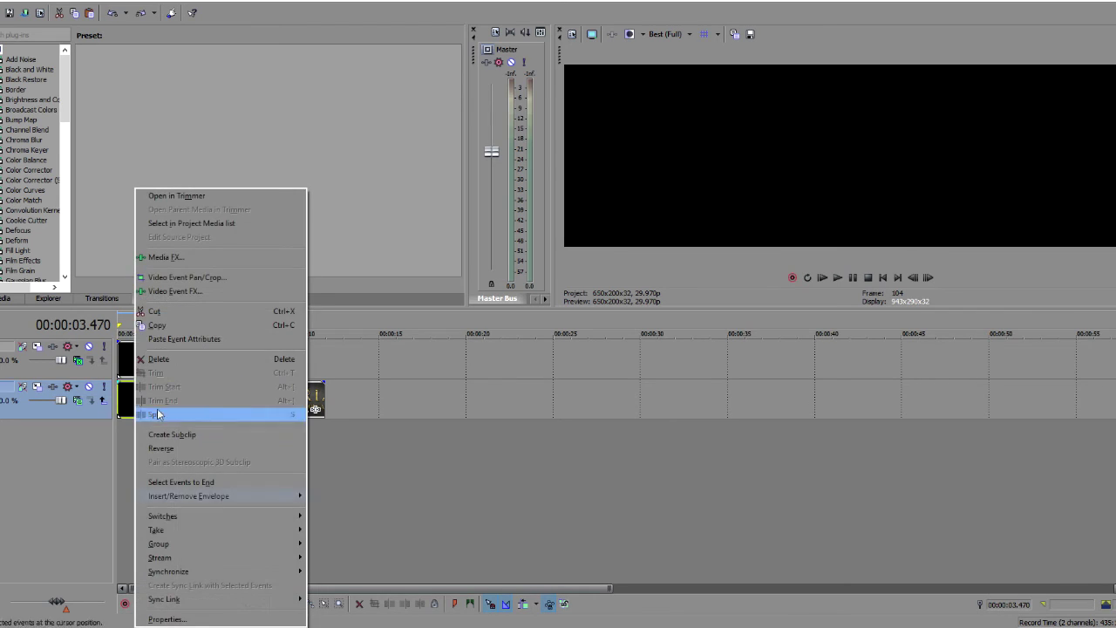
left_click(212, 449)
Step: Move the reversed clip after the original on the top track, align the TUTORIAL clip underneath, and play
left_click_drag(161, 400, 219, 364)
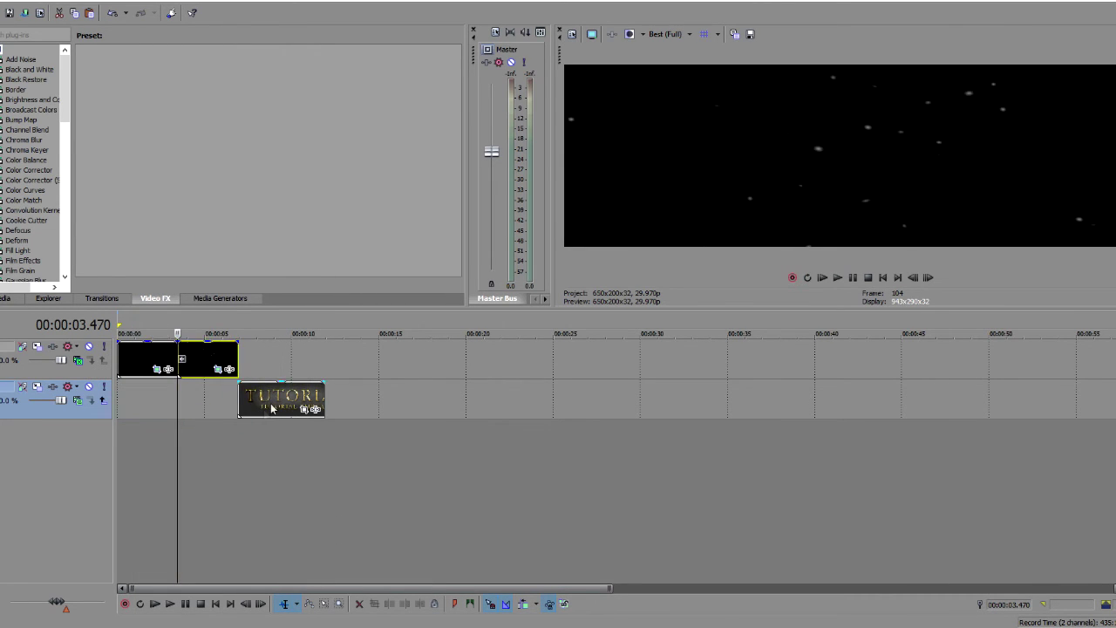
left_click_drag(271, 408, 239, 400)
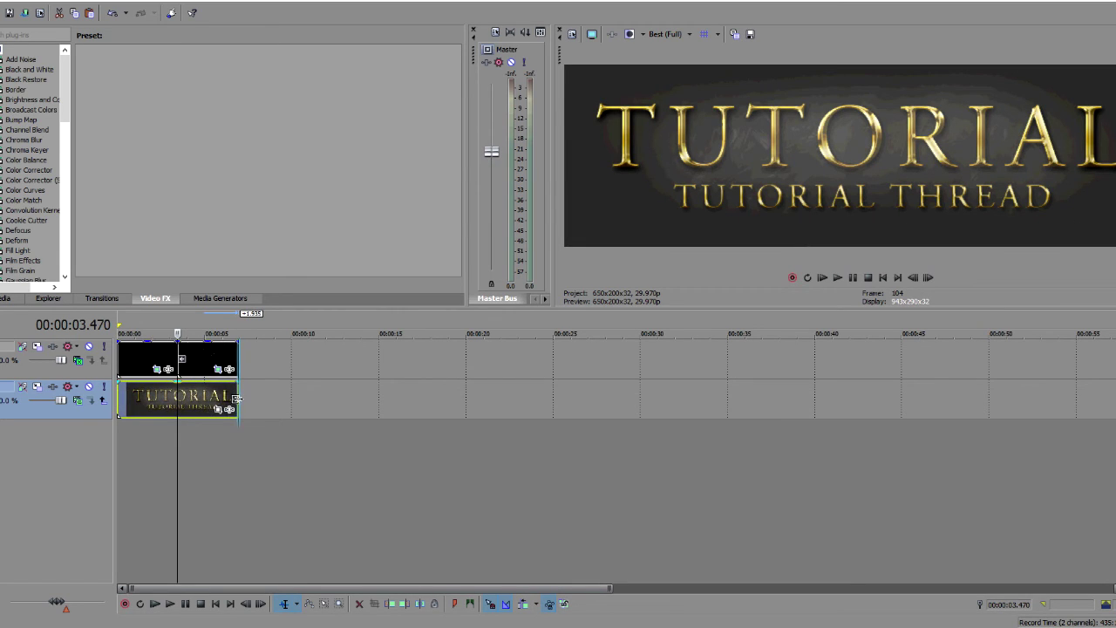
left_click(119, 442)
key("space")
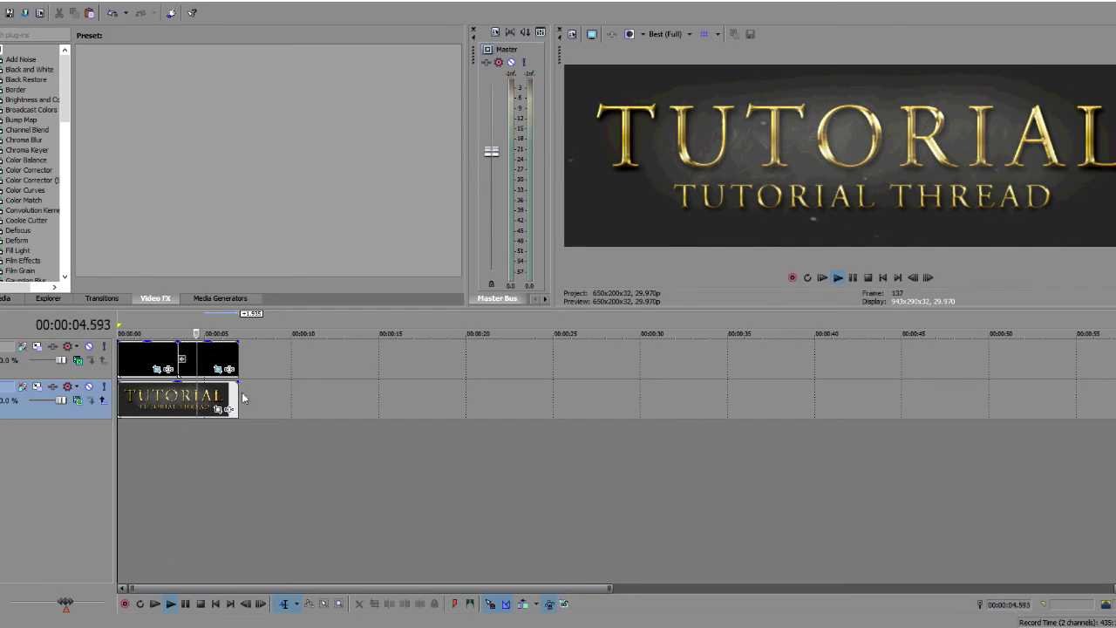
Step: Start a render with the QuickTime Test template and name the output 'turoaisl'
key("alt+f")
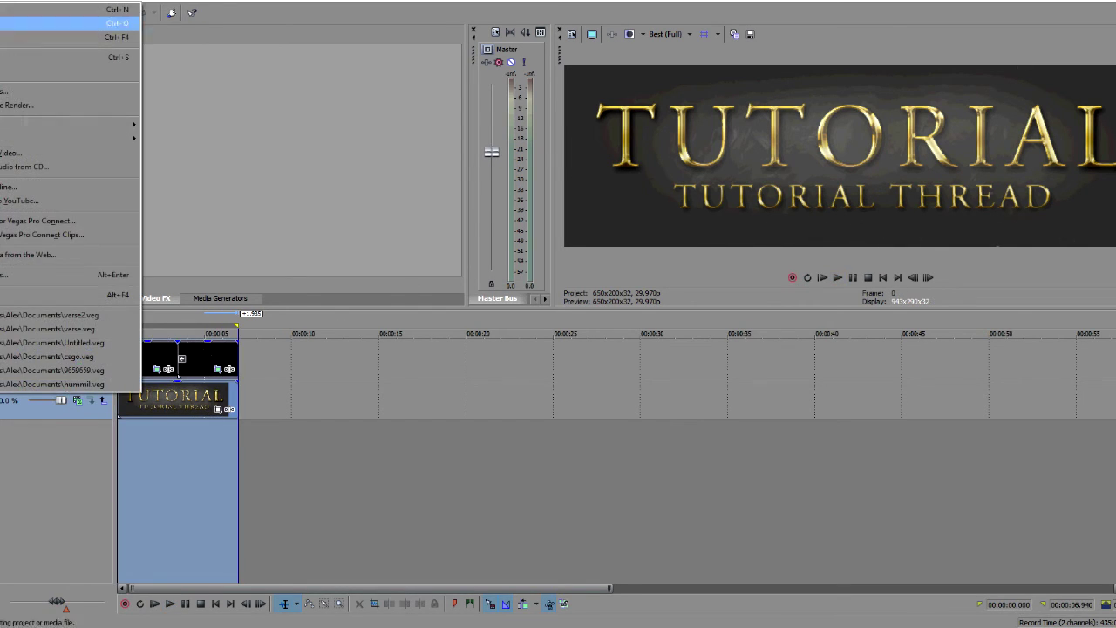
left_click(133, 135)
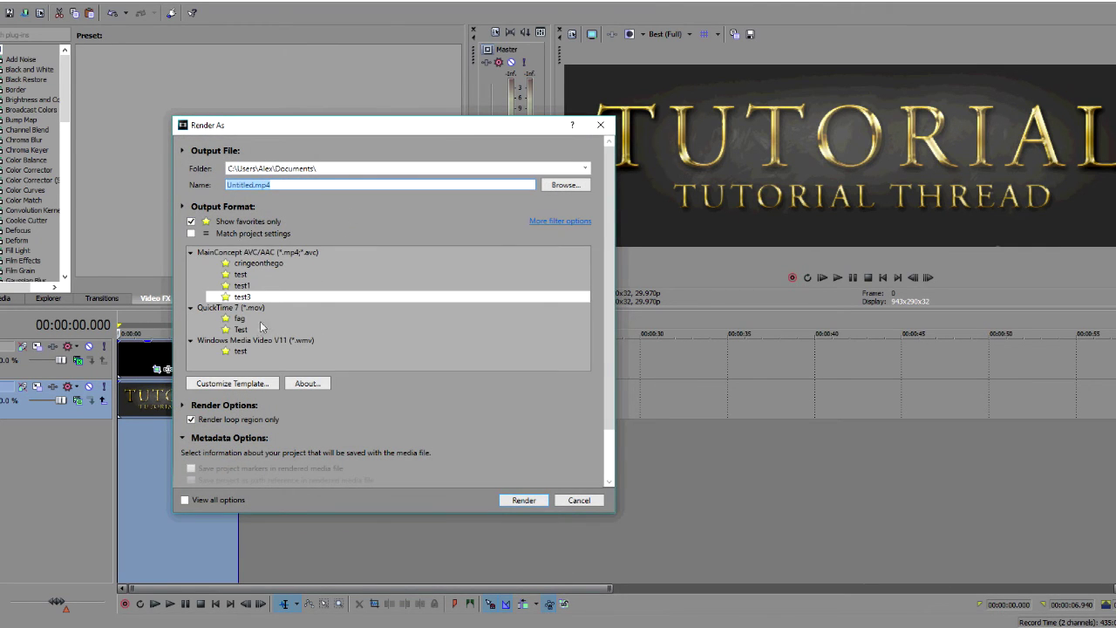
left_click(242, 330)
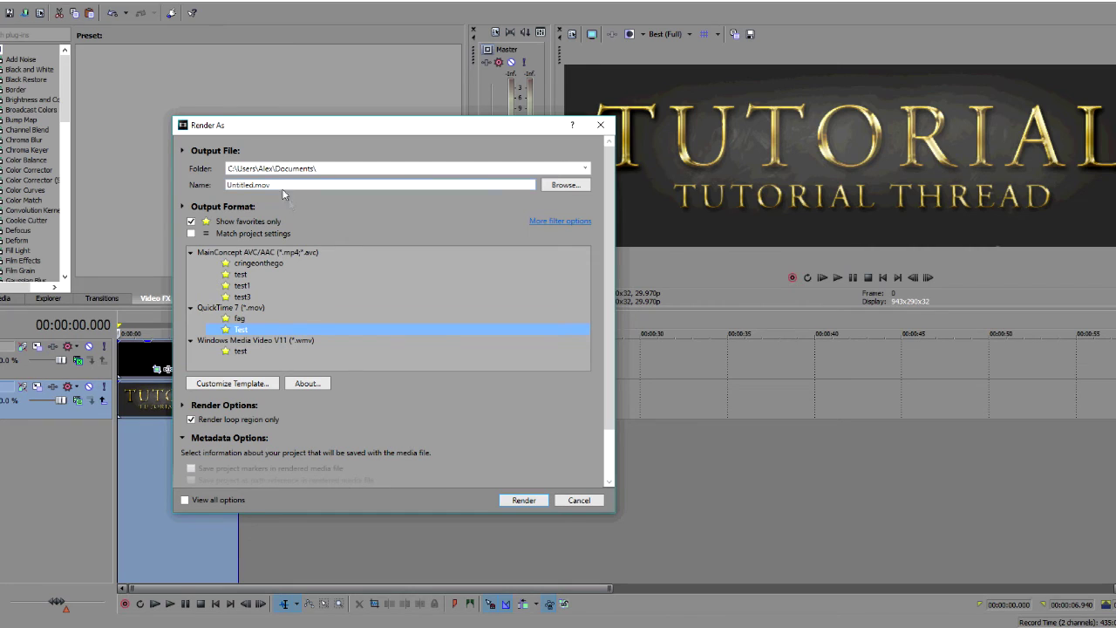
left_click(252, 185)
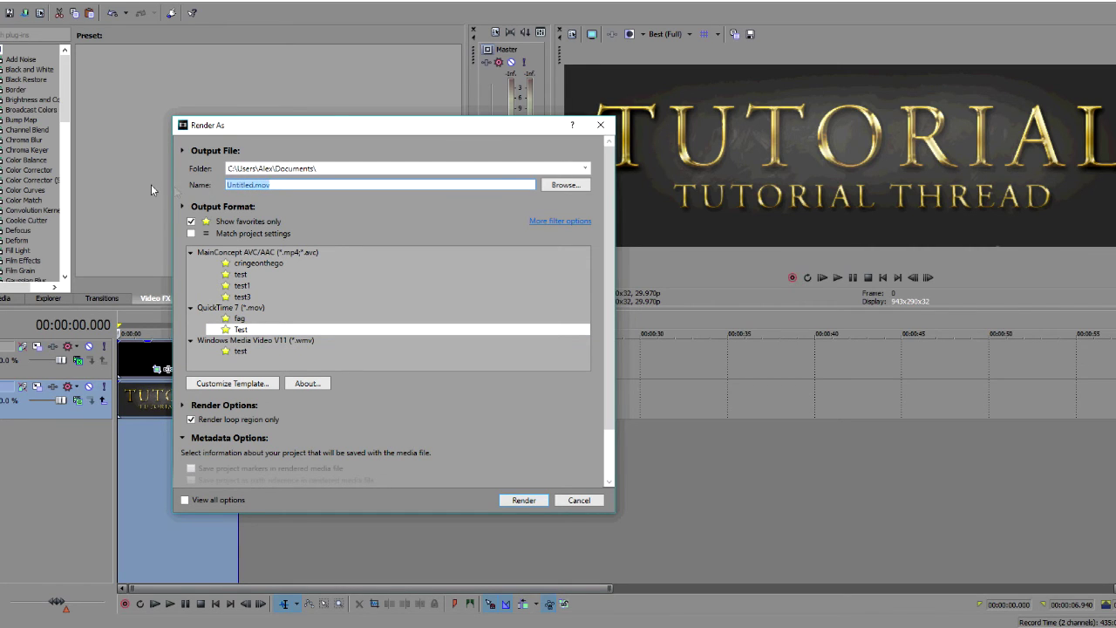
type("turoaisl")
Step: Customise the template to 650×200 PNG video frames and render the movie
left_click(251, 385)
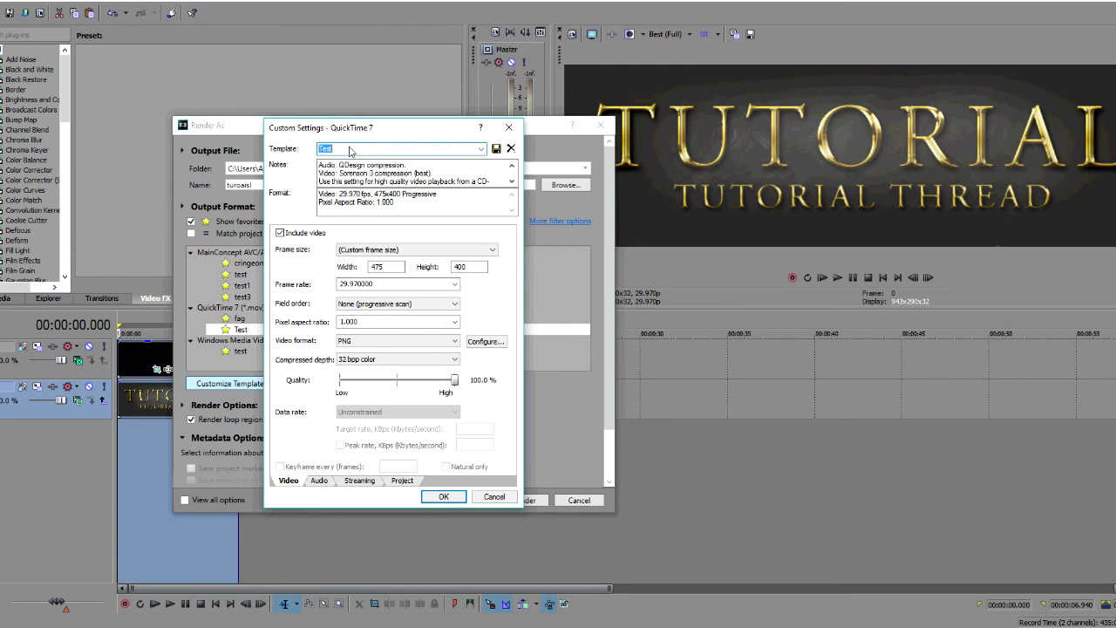
left_click_drag(393, 275, 349, 270)
left_click(441, 497)
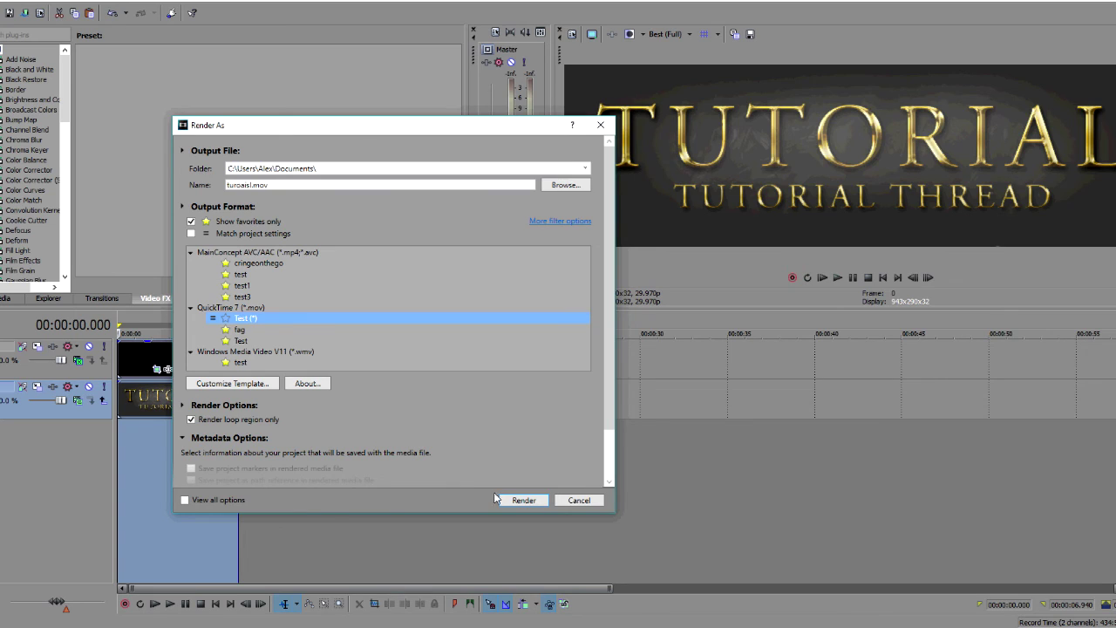
left_click(521, 500)
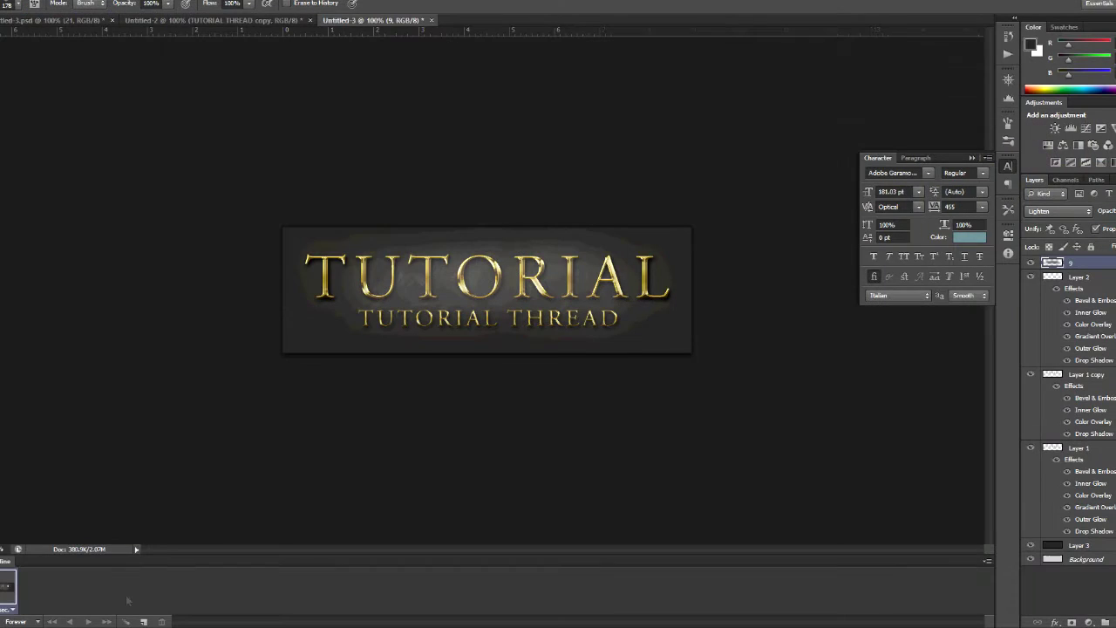
Step: Import the rendered turoaisl movie as video frames to layers with Make Frame Animation enabled
key("alt+f")
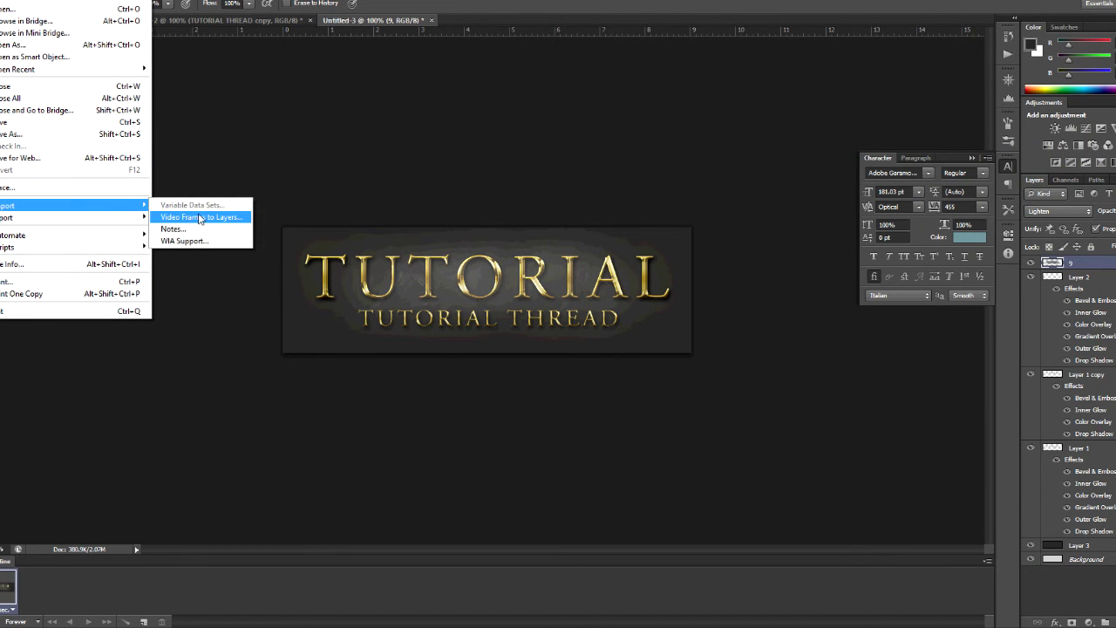
left_click(203, 219)
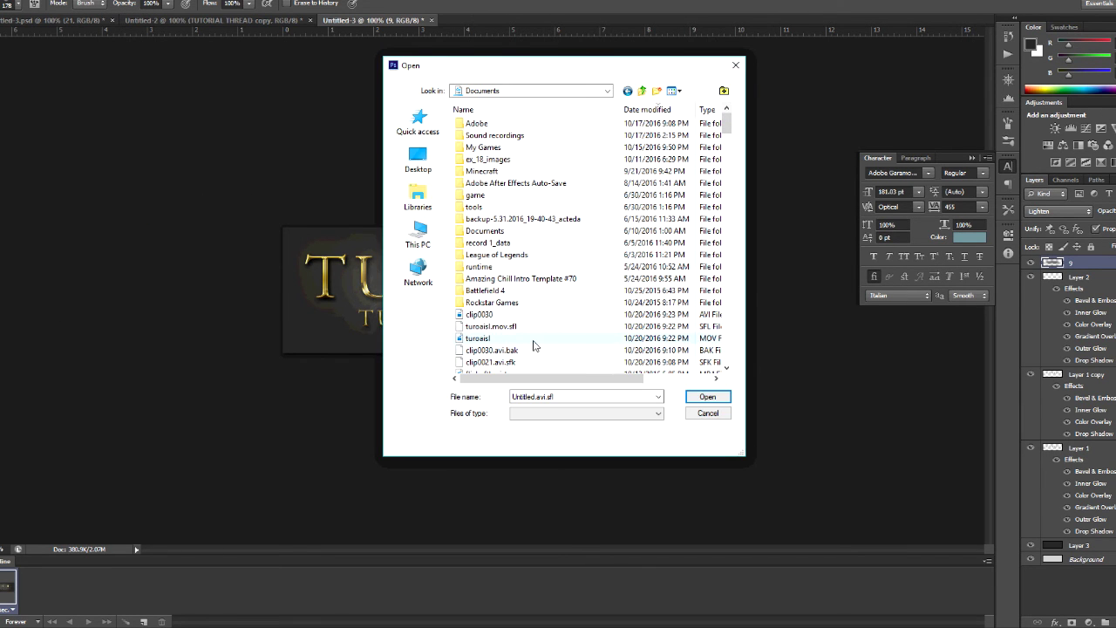
double_click(515, 339)
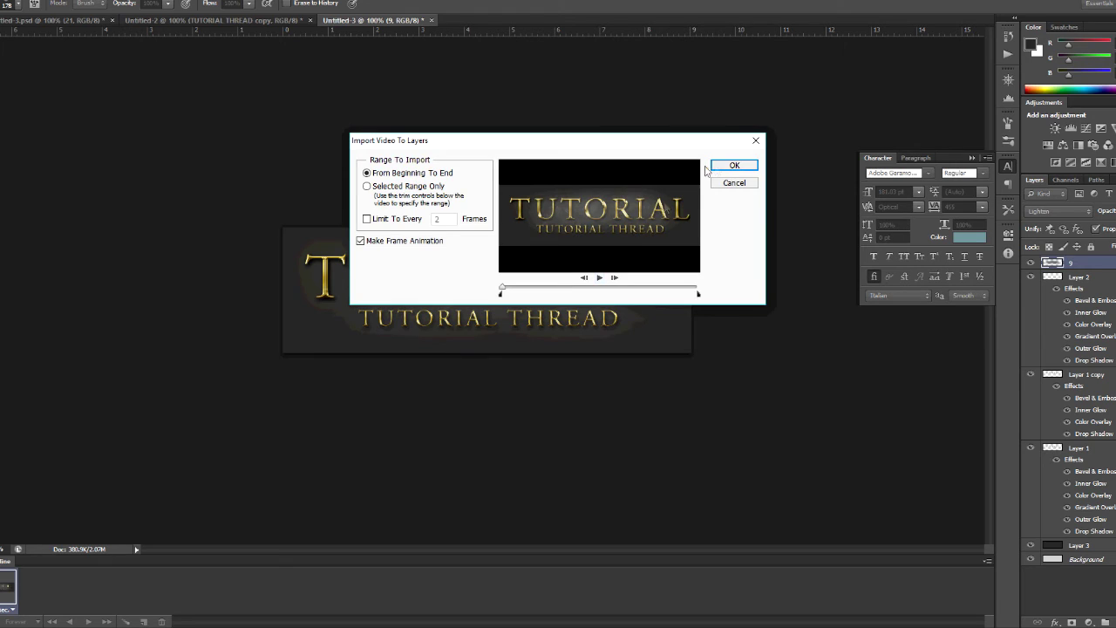
left_click(731, 165)
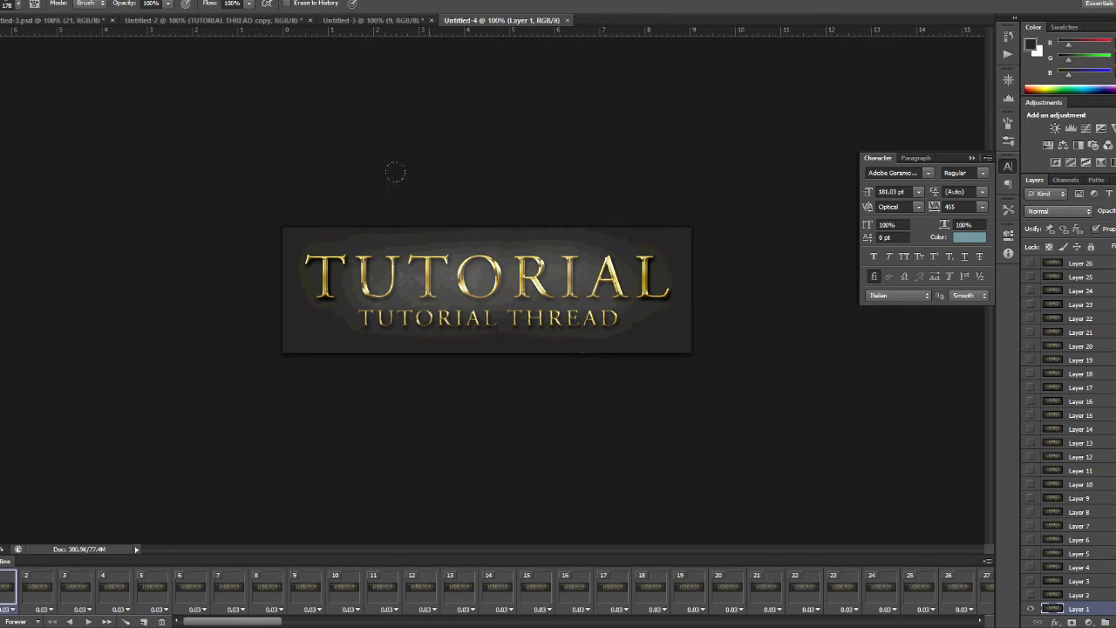
Step: Play back the imported frame animation to check it, then select the first frame
left_click(371, 21)
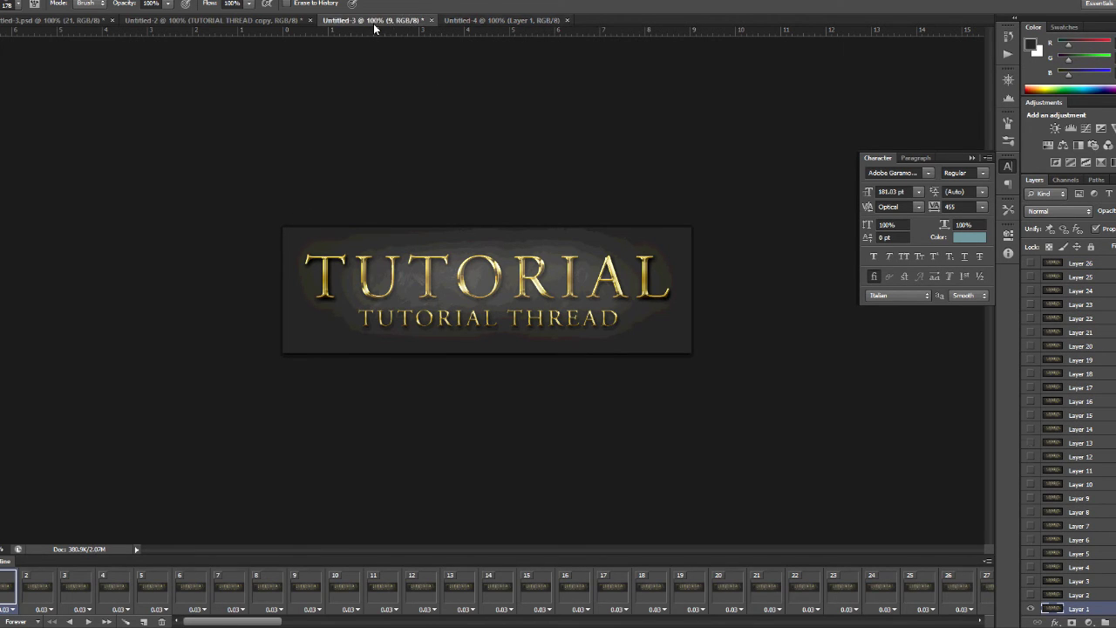
left_click(495, 21)
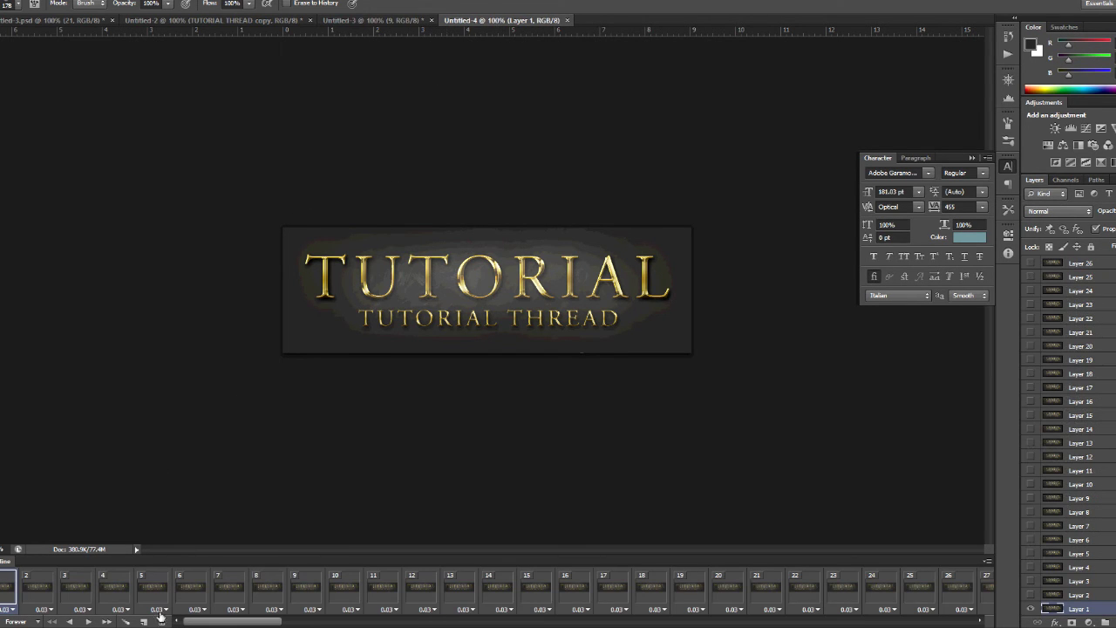
left_click(89, 621)
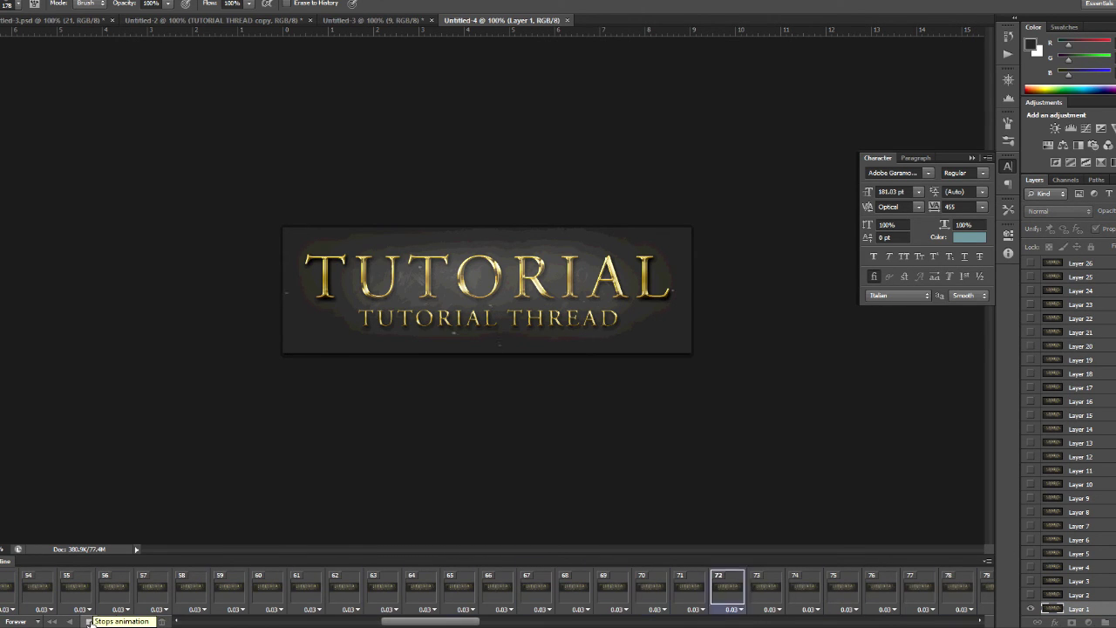
left_click(88, 621)
left_click_drag(496, 625, 195, 625)
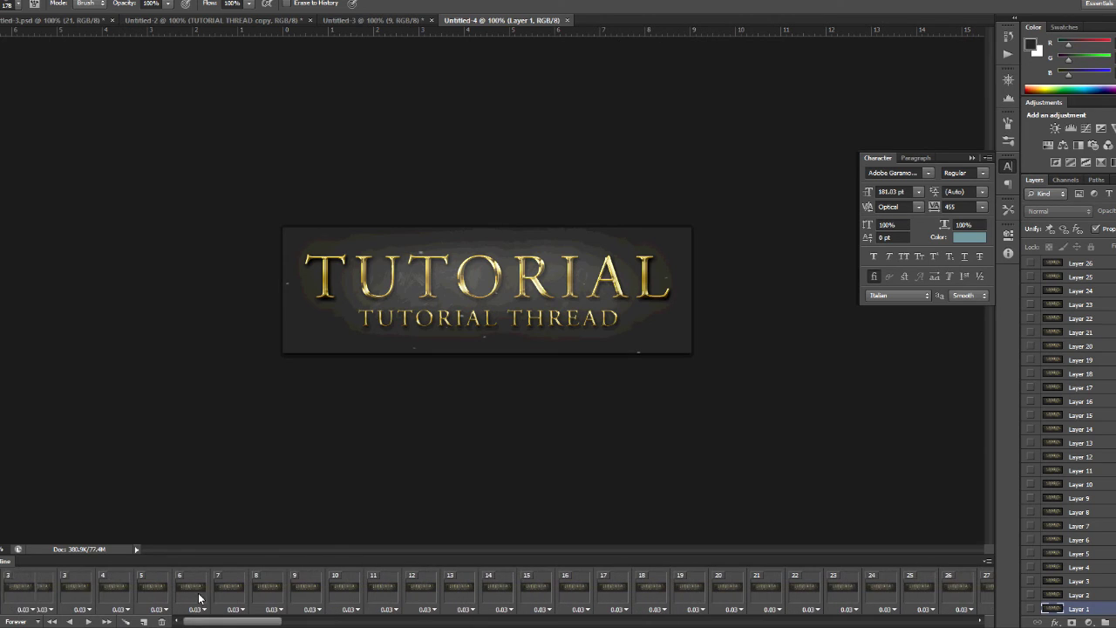
left_click(19, 591)
key("alt+f")
Step: Export the animation via Save for Web with the GIF 128 No Dither preset as 'test'
left_click(37, 162)
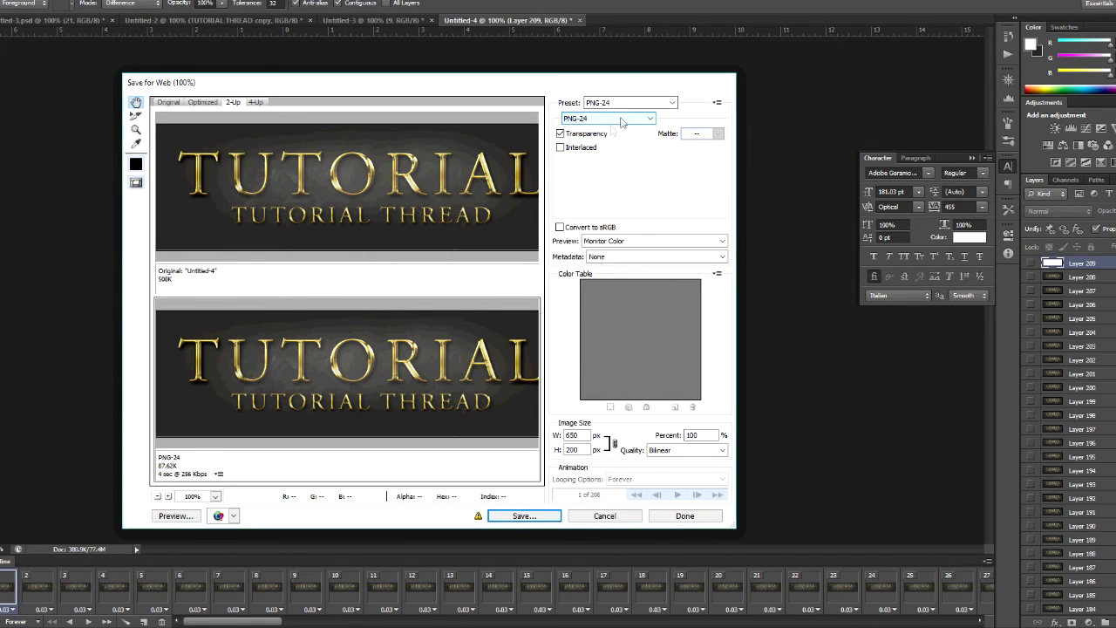
left_click(625, 103)
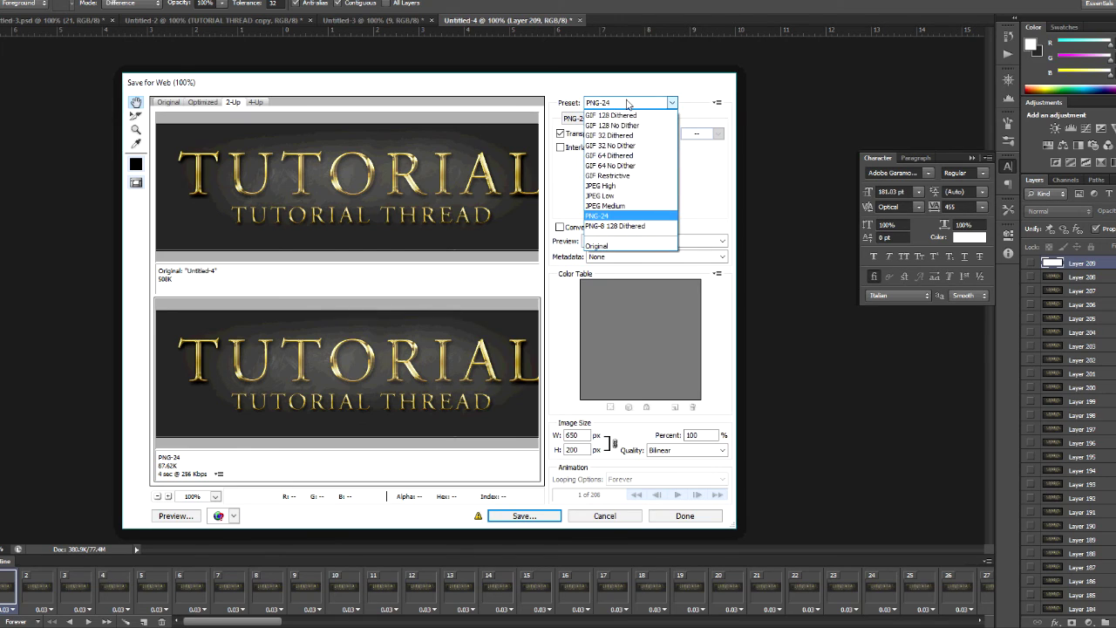
left_click(641, 106)
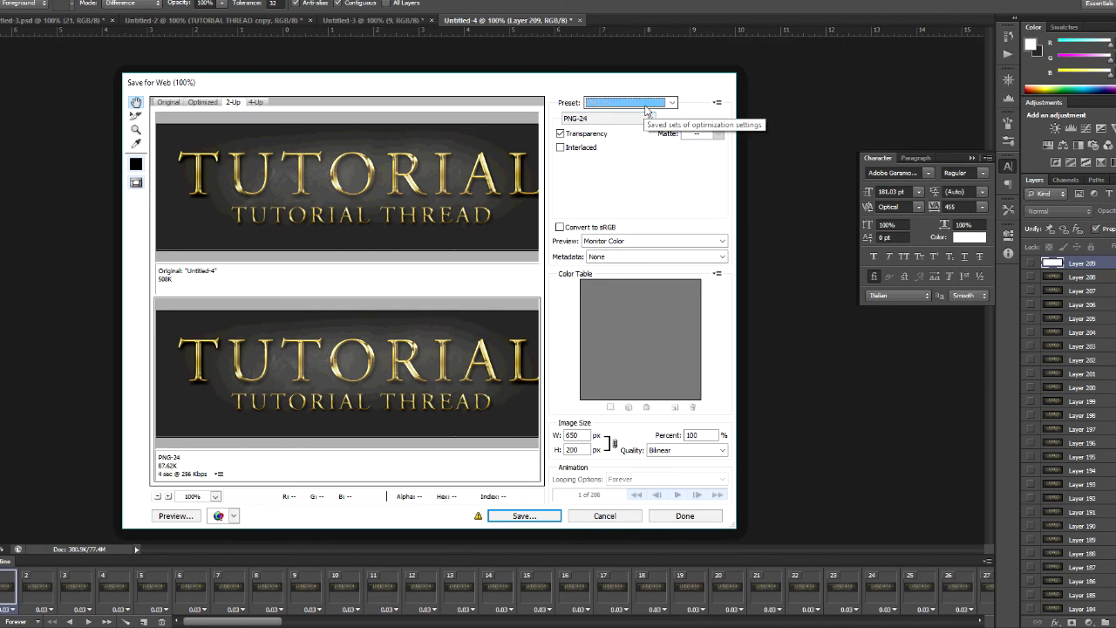
left_click(645, 107)
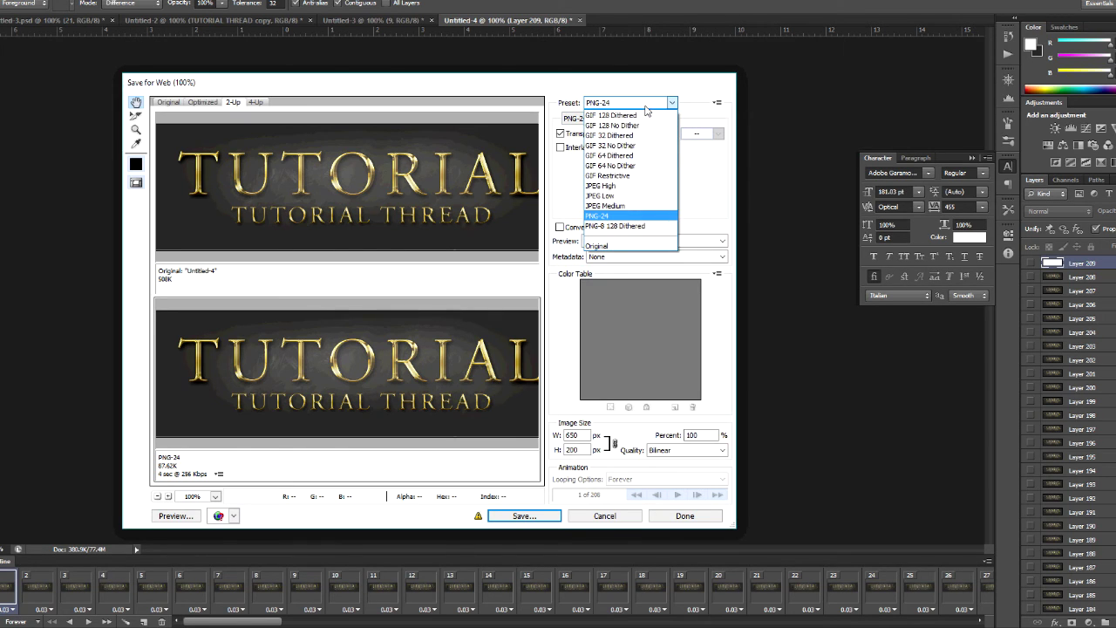
left_click(619, 155)
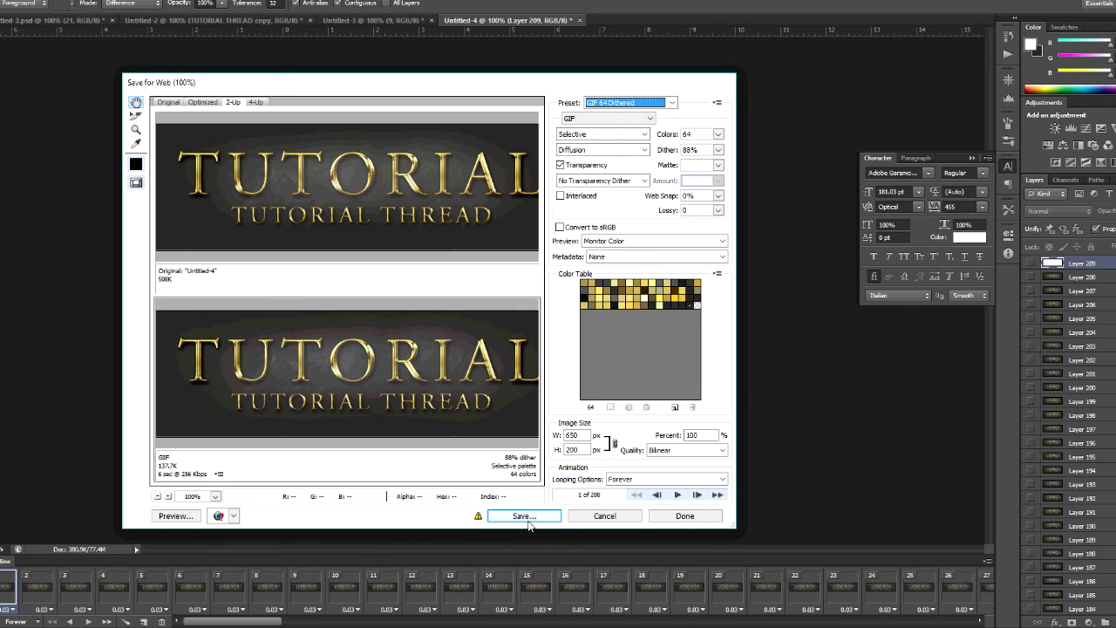
left_click(650, 103)
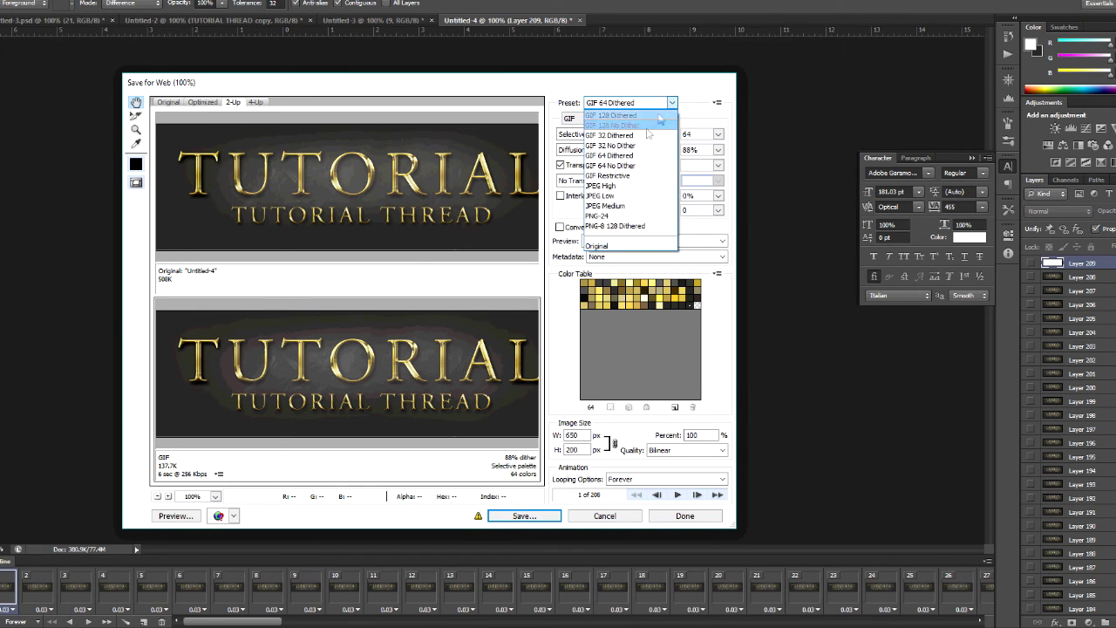
left_click(641, 129)
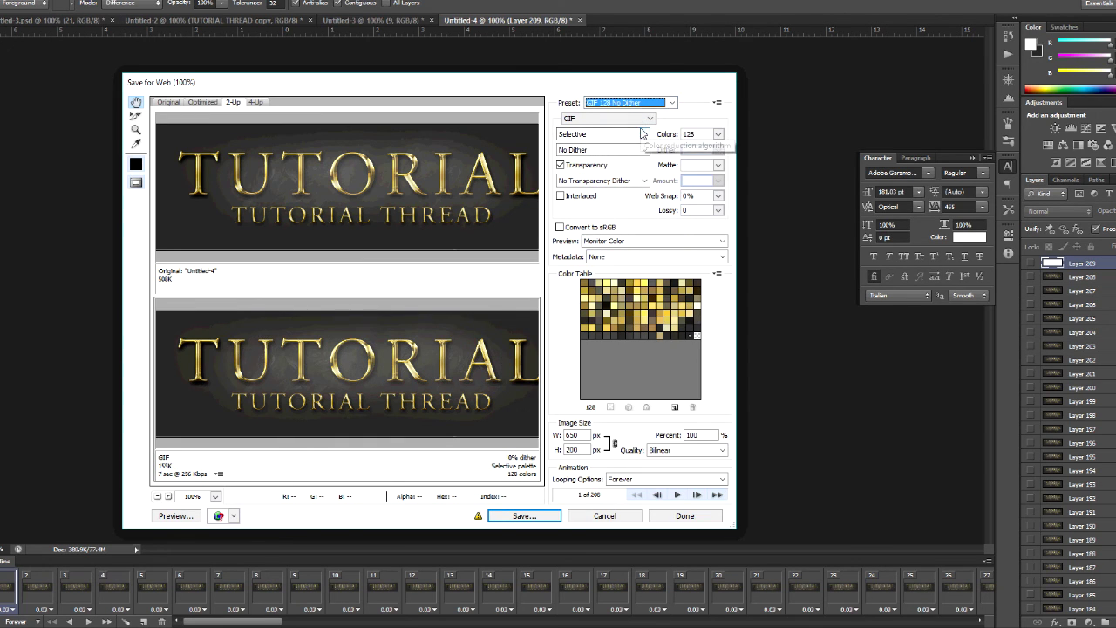
left_click(524, 516)
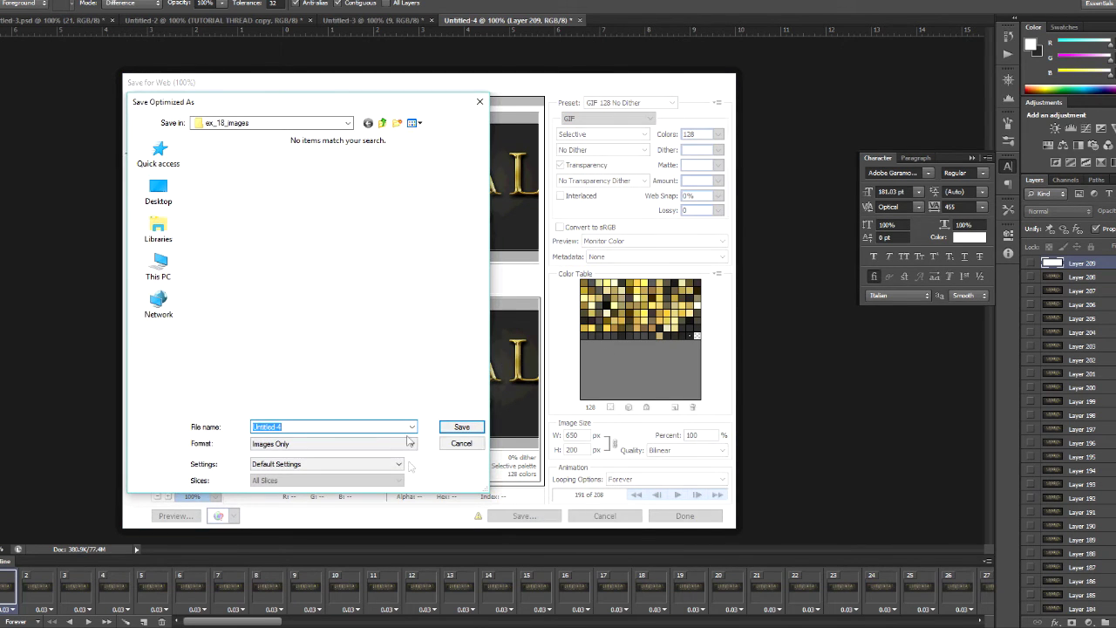
type("test")
left_click(460, 427)
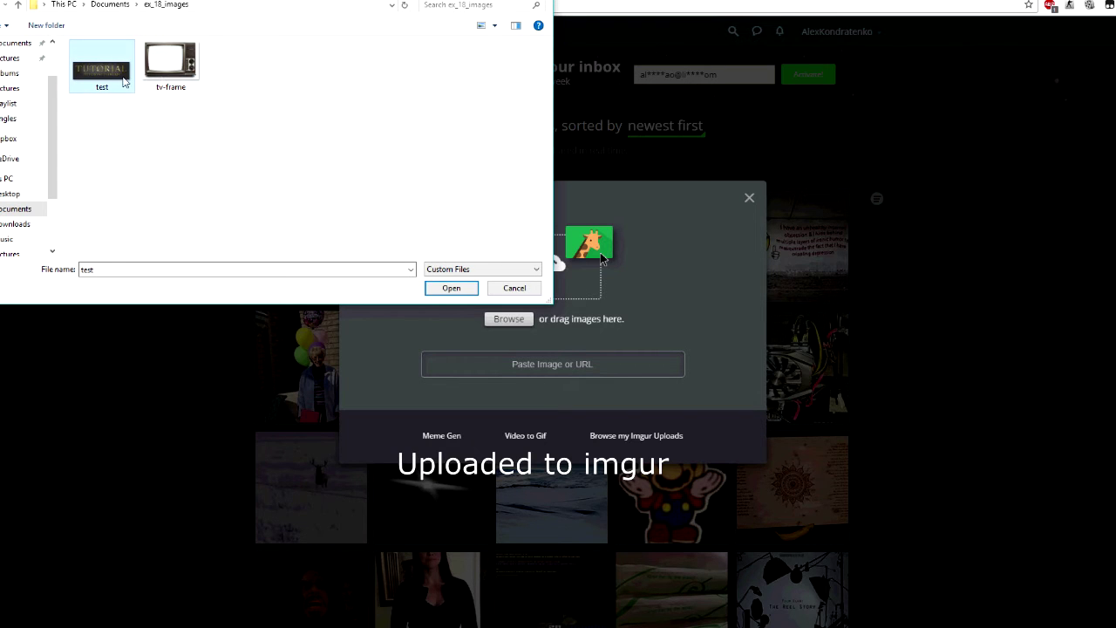
Step: Upload the test GIF to imgur and copy the uploaded image's link
left_click(451, 288)
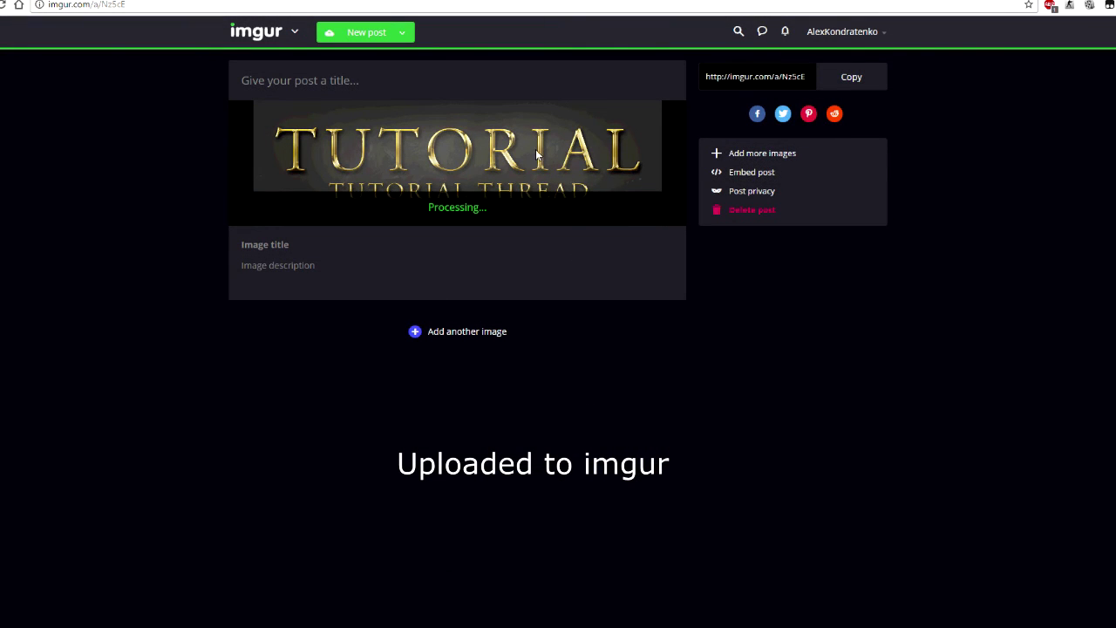
right_click(529, 173)
left_click(622, 118)
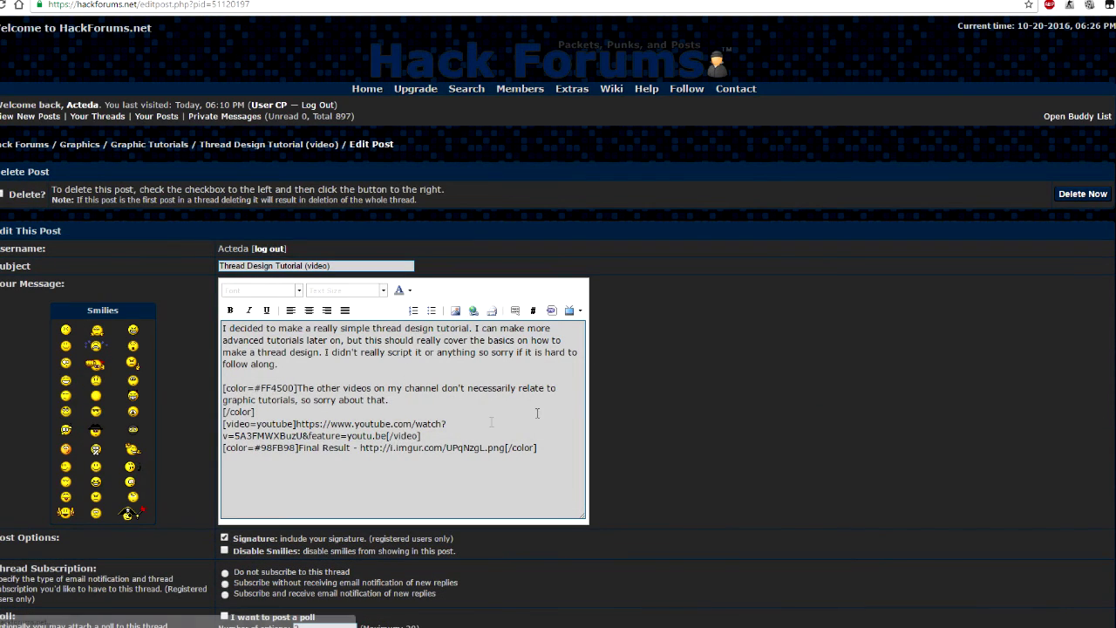
Step: Replace the post's message with the imgur link wrapped in [img] tags
left_click_drag(279, 363, 551, 481)
key("ctrl+a")
type("http://imgur.com/1C3908e")
scroll(460, 399, "down", 1)
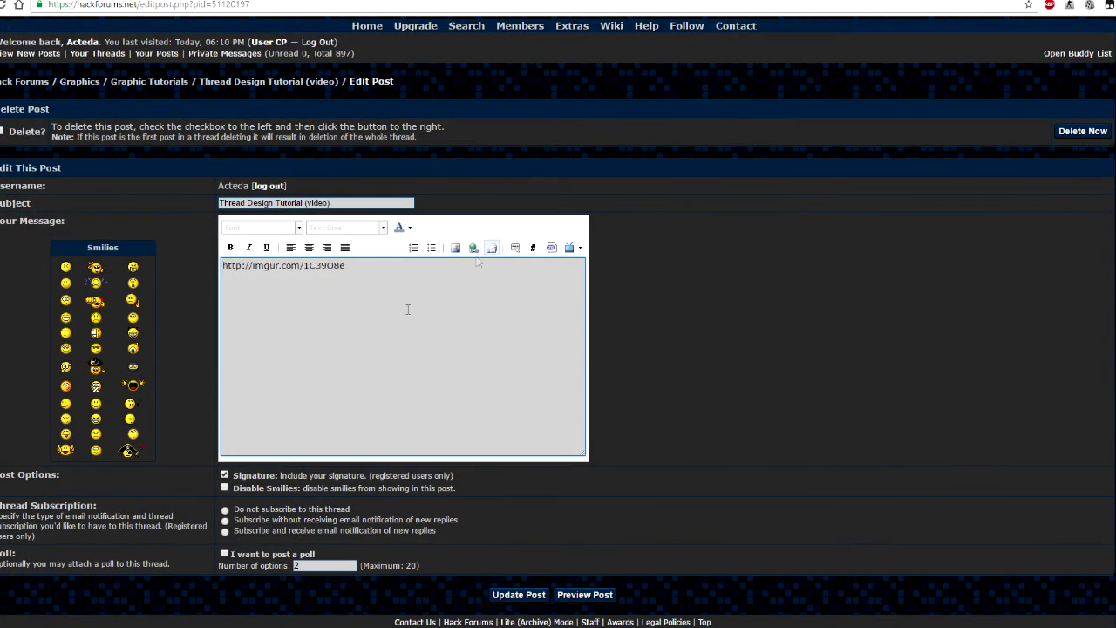
key("ctrl+a")
left_click(455, 248)
left_click(608, 95)
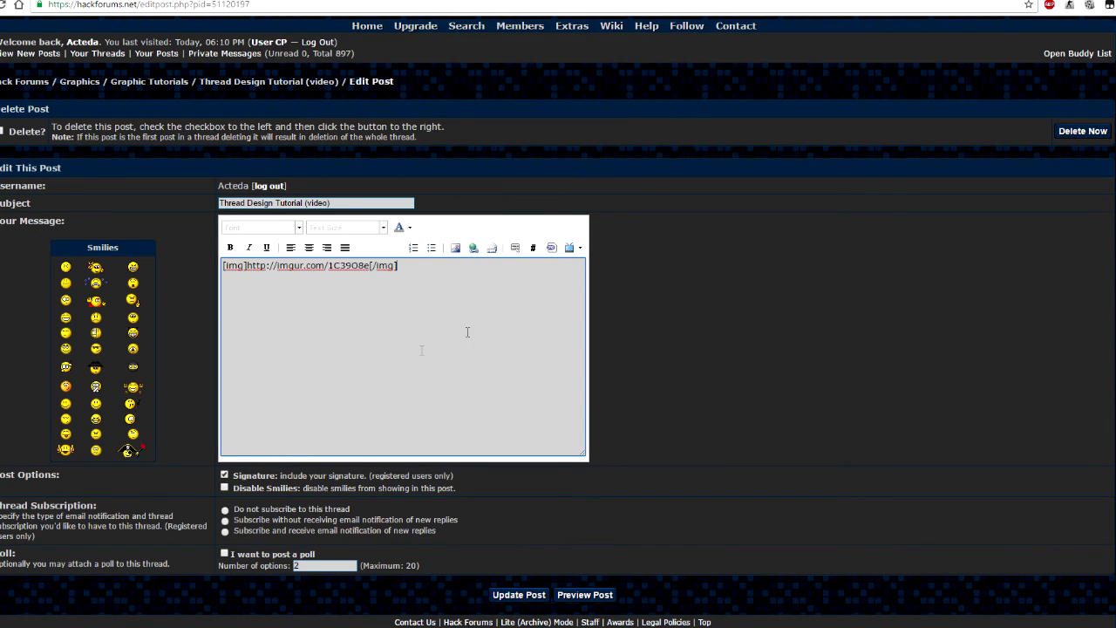
scroll(548, 502, "down", 1)
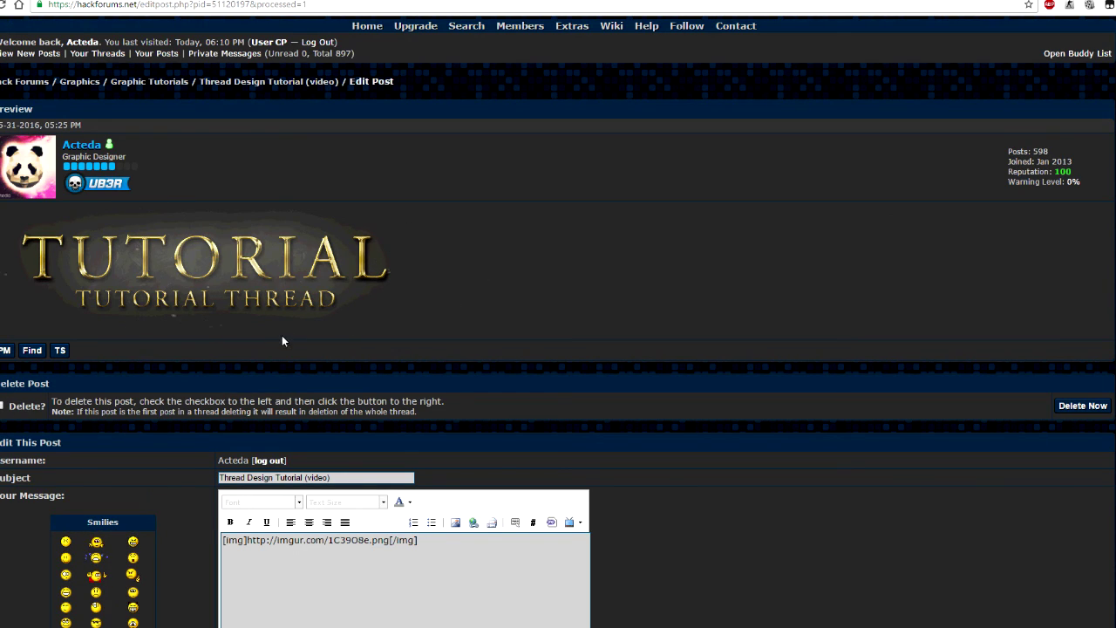
scroll(475, 286, "down", 4)
scroll(296, 280, "up", 5)
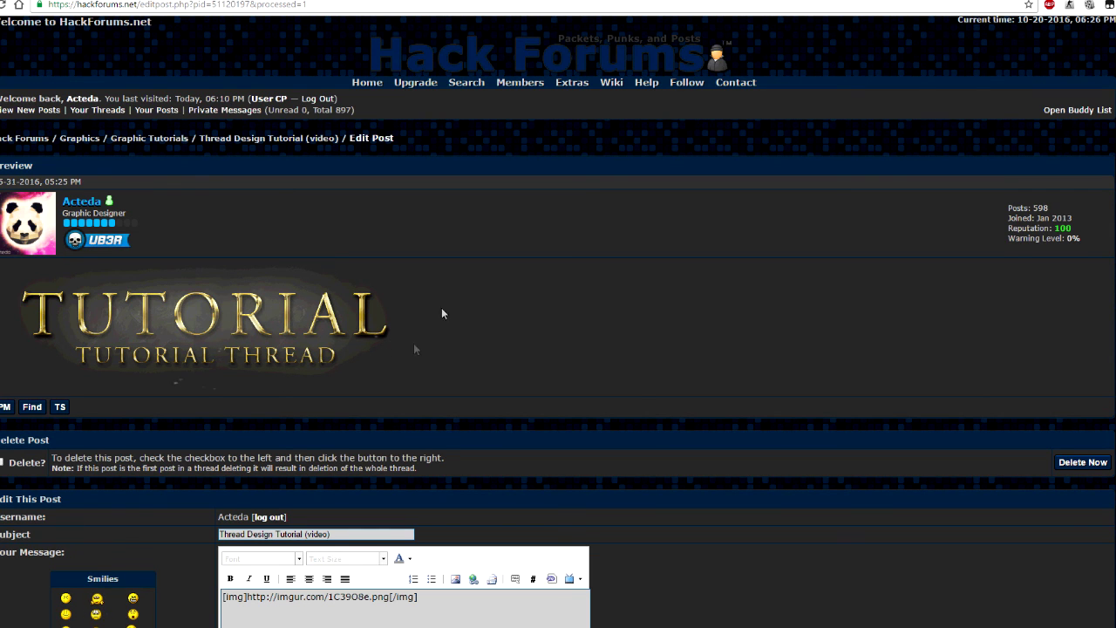
scroll(358, 305, "down", 1)
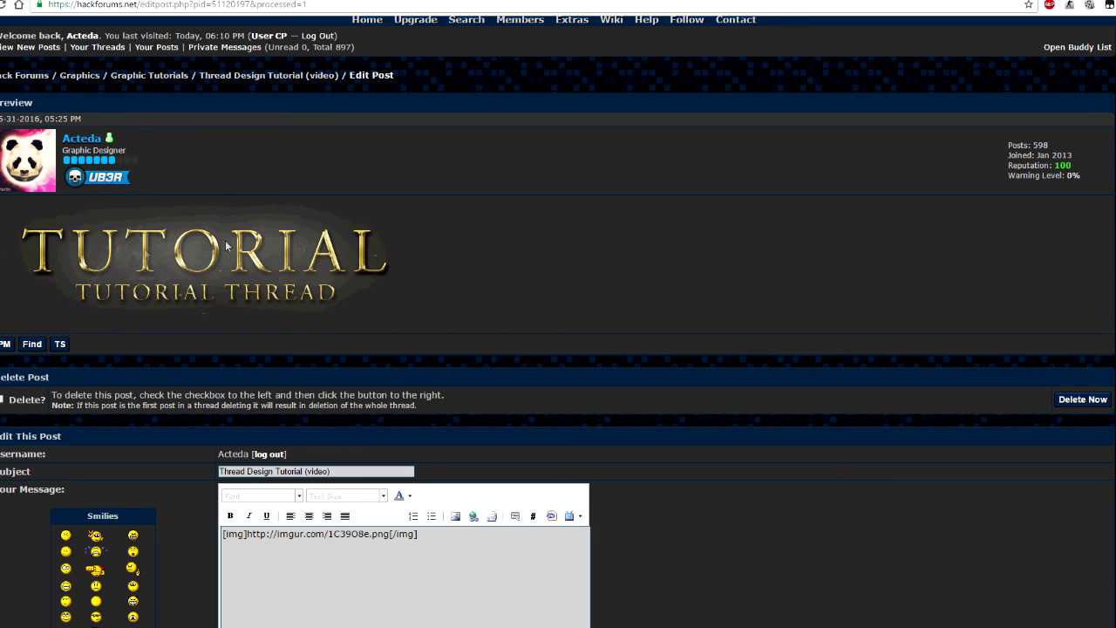